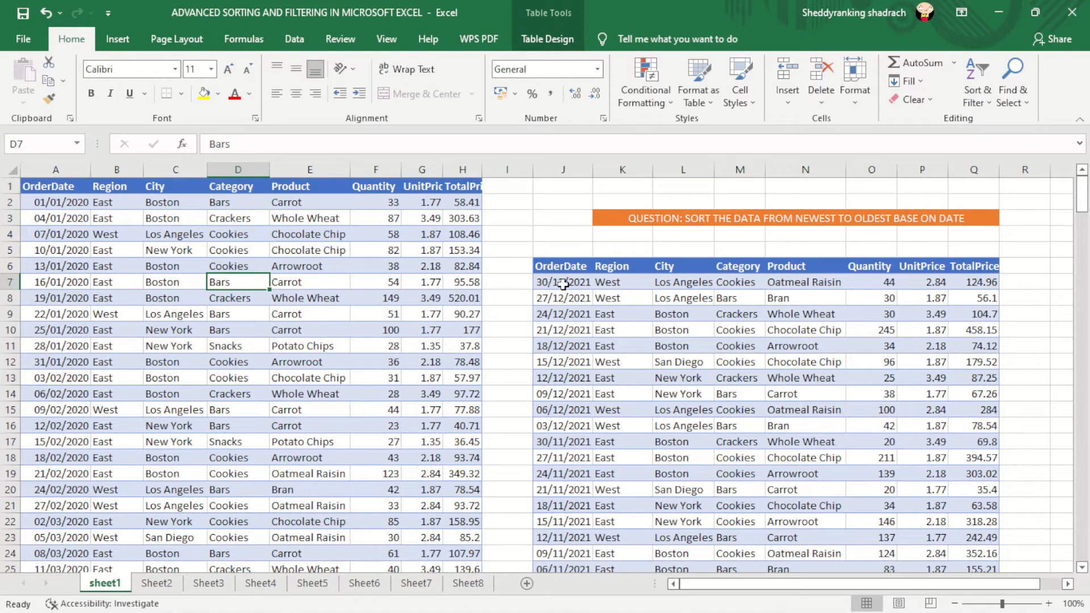
# Step: Turn on filtering for the header row of the order table in columns A to H on sheet1
pyautogui.moveTo(1082, 199); pyautogui.dragTo(1066, 591)
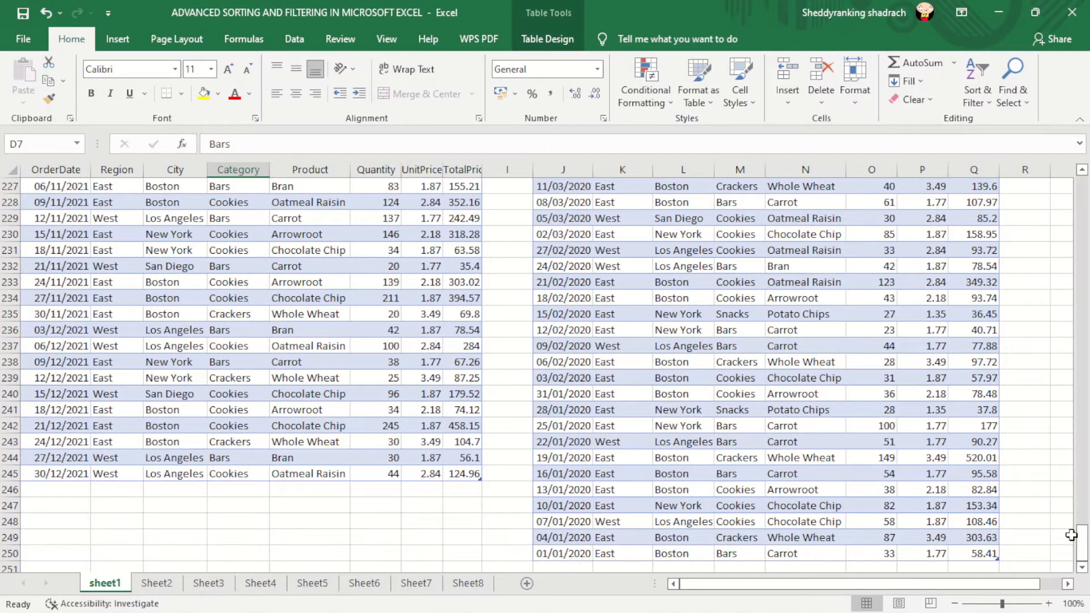
pyautogui.moveTo(1082, 540); pyautogui.dragTo(1085, 187)
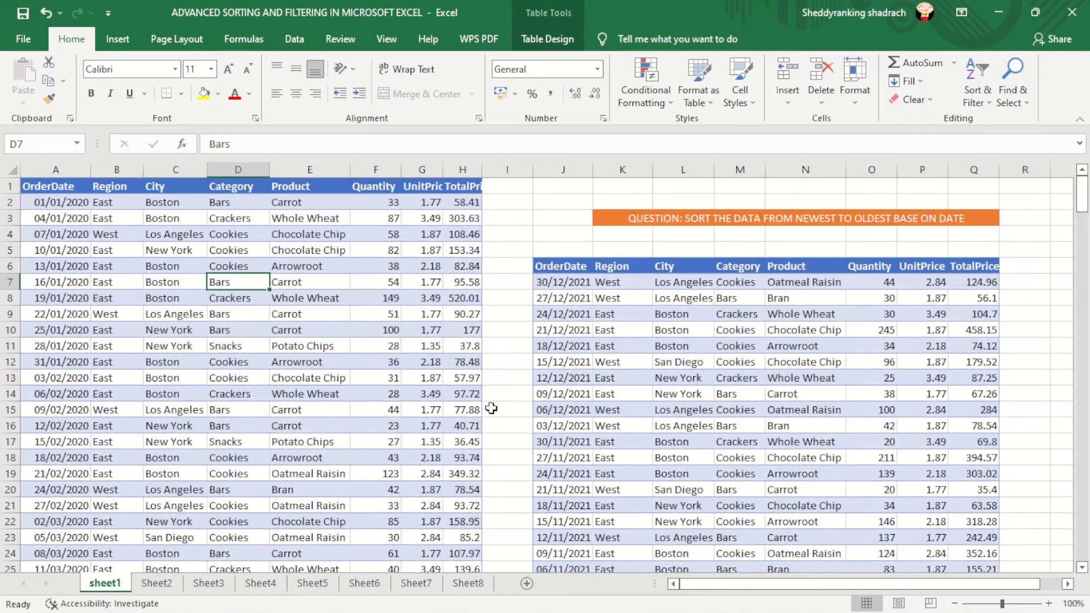
pyautogui.click(55, 253)
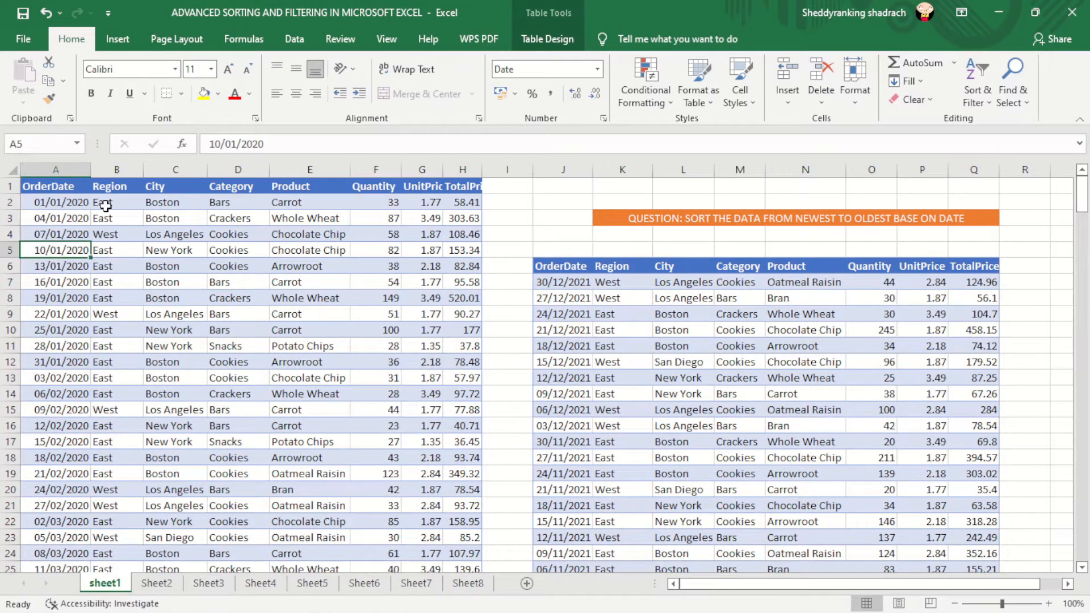
pyautogui.click(39, 188)
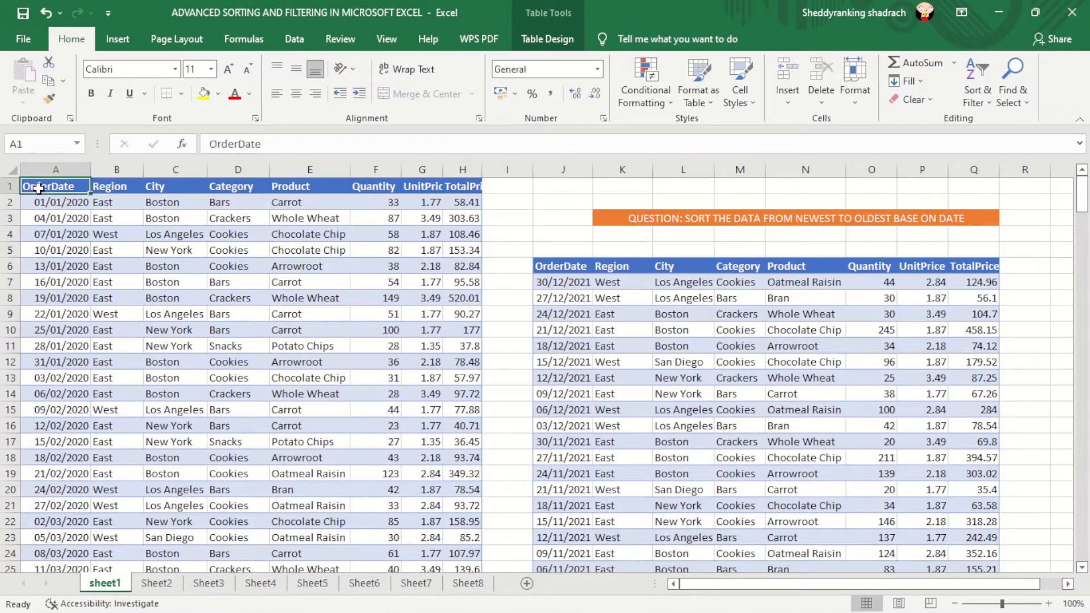
pyautogui.moveTo(39, 188); pyautogui.dragTo(469, 189)
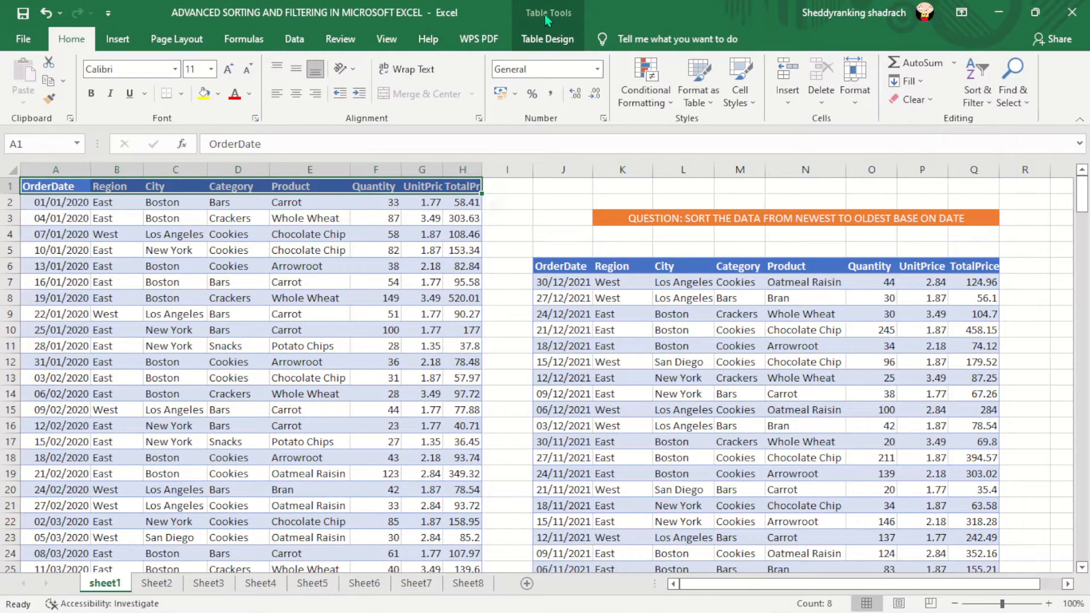
pyautogui.click(980, 105)
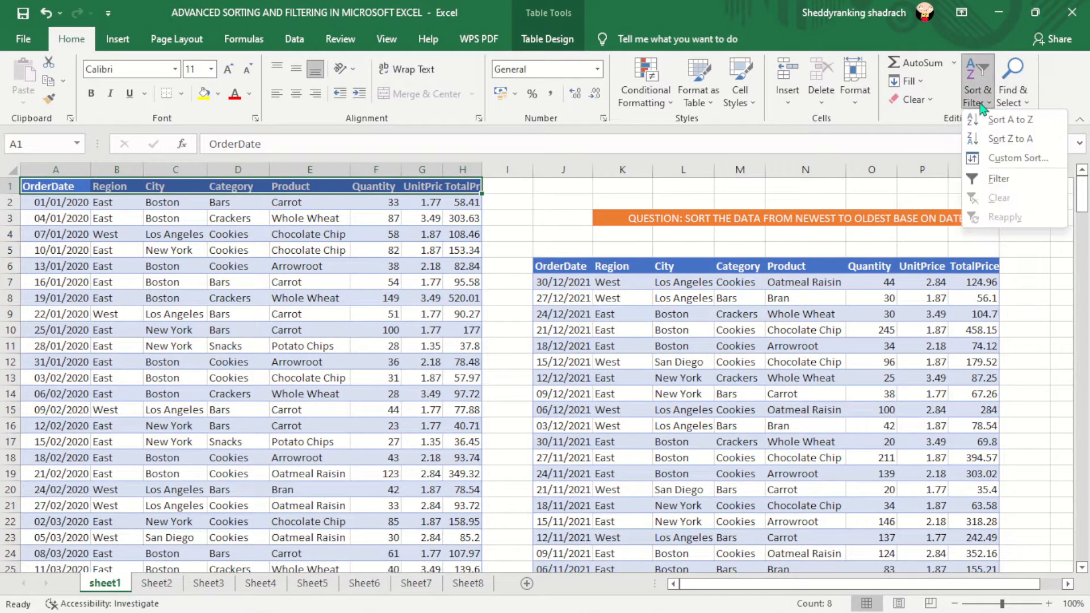
pyautogui.click(984, 177)
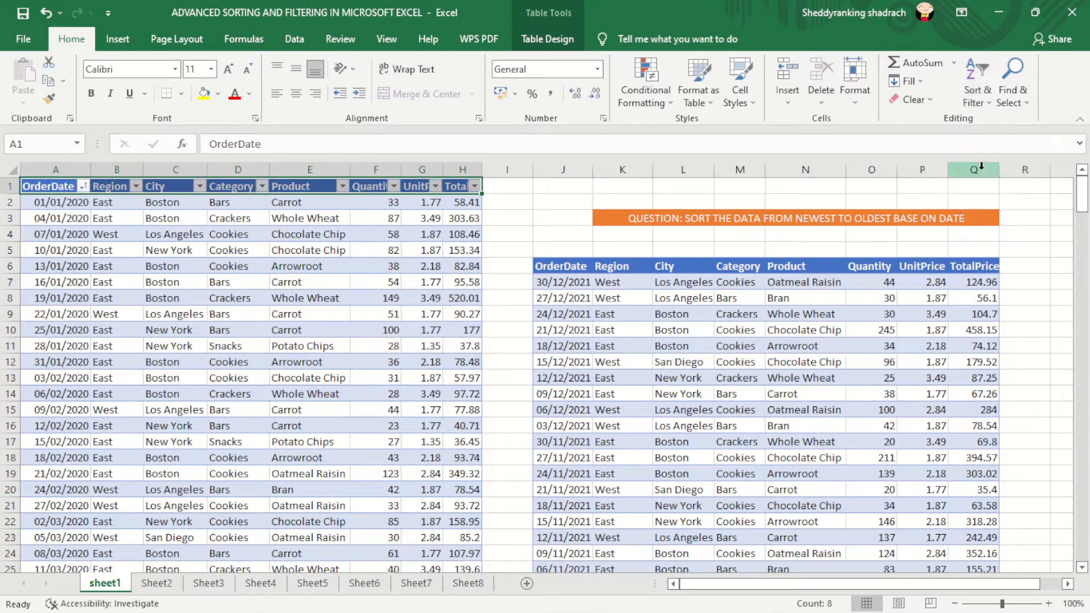
# Step: Try sorting the sheet1 order table by OrderDate from newest to oldest using the header filter, and undo the sort
pyautogui.click(83, 188)
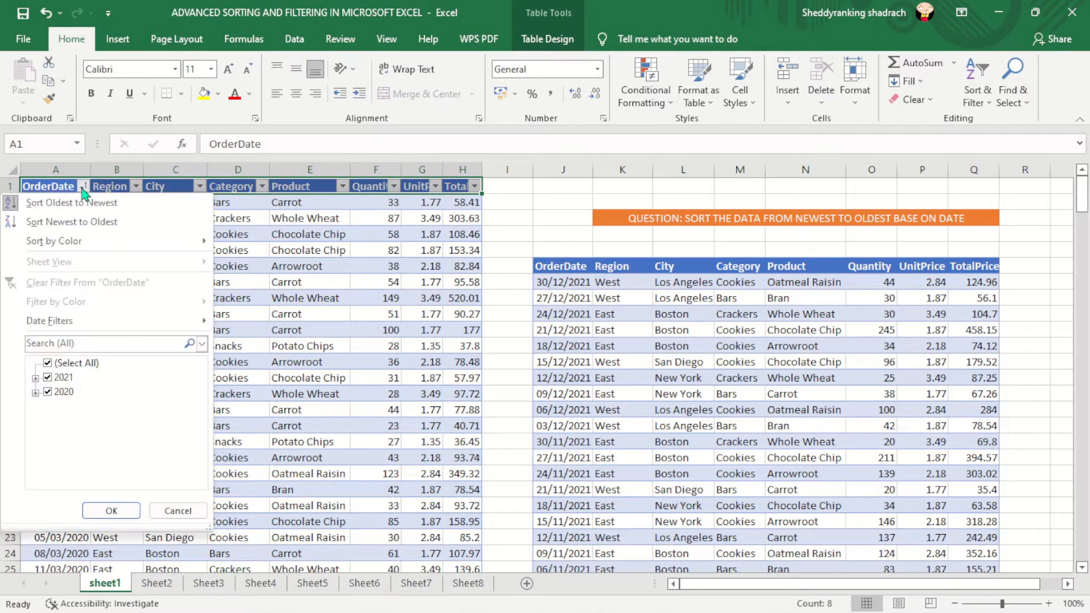
pyautogui.click(71, 222)
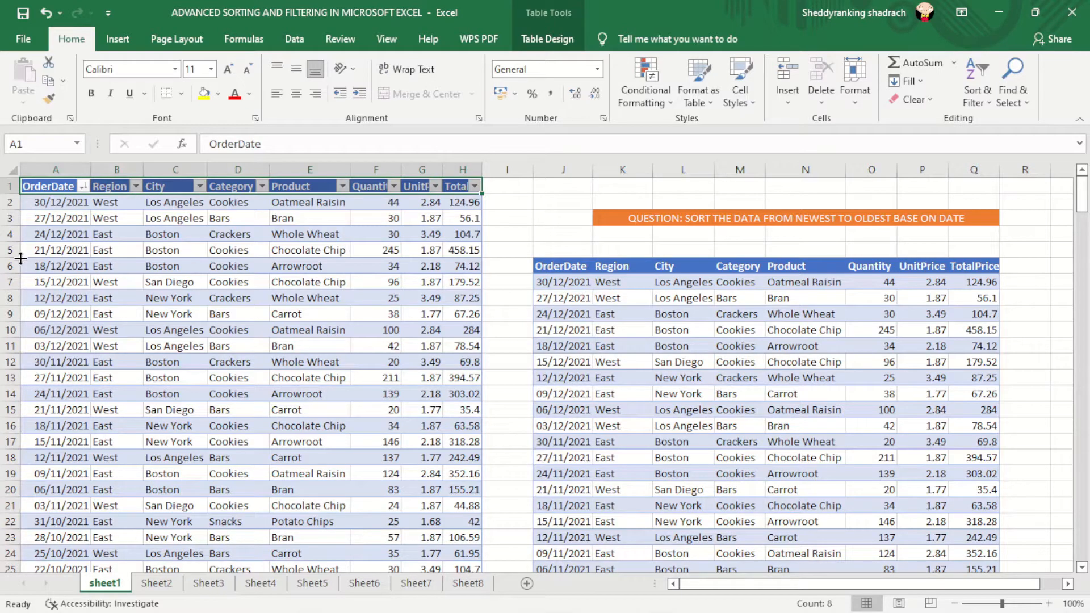
pyautogui.hotkey('ctrl', 'z')
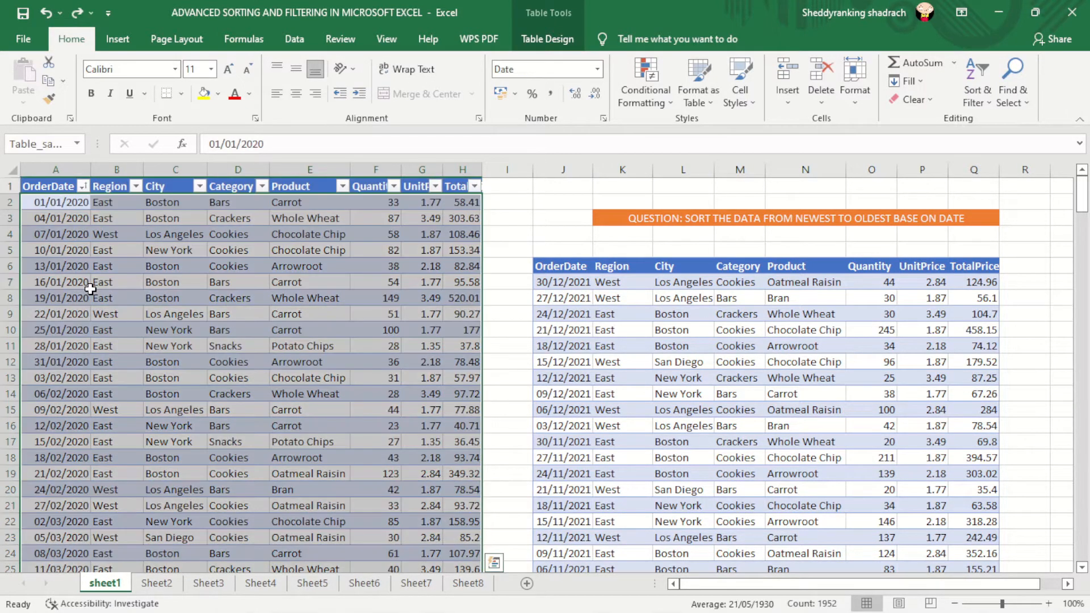
# Step: Sort the order table in columns A to H by OrderDate from newest to oldest
pyautogui.click(63, 256)
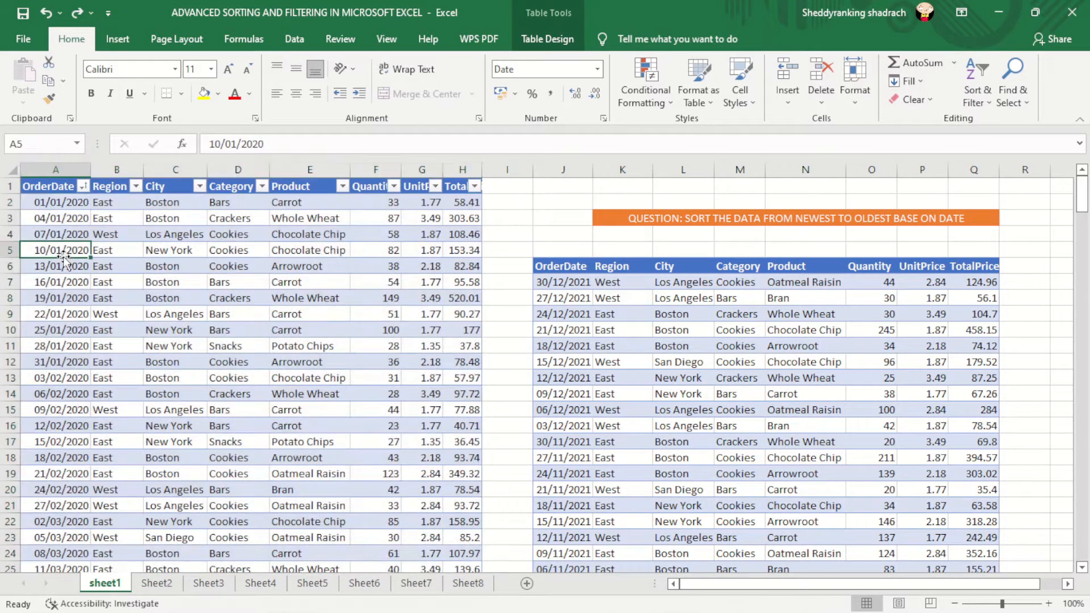
pyautogui.rightClick(63, 248)
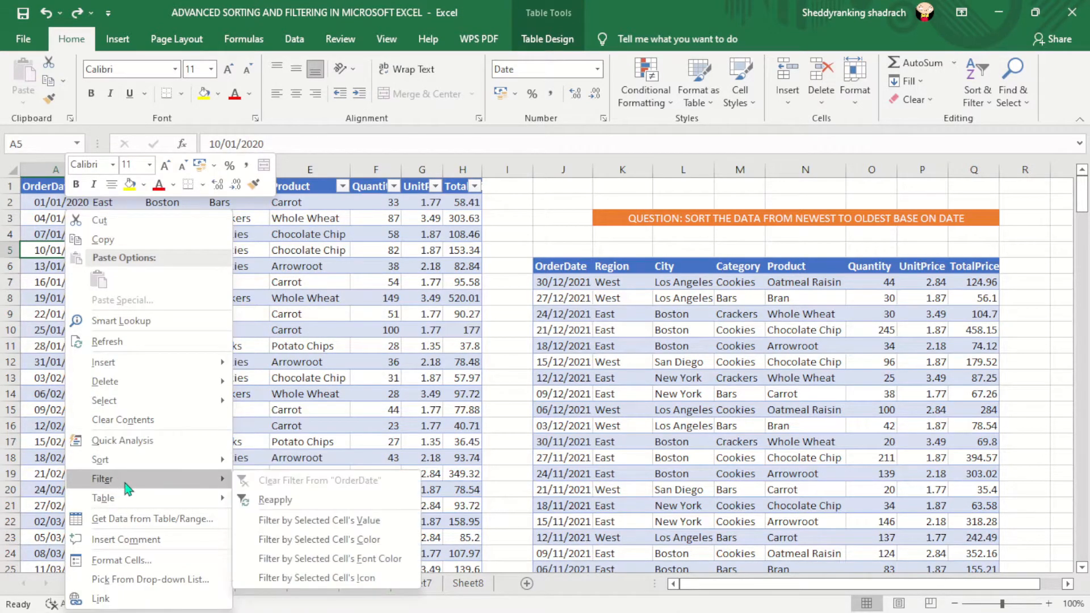
pyautogui.moveTo(132, 465)
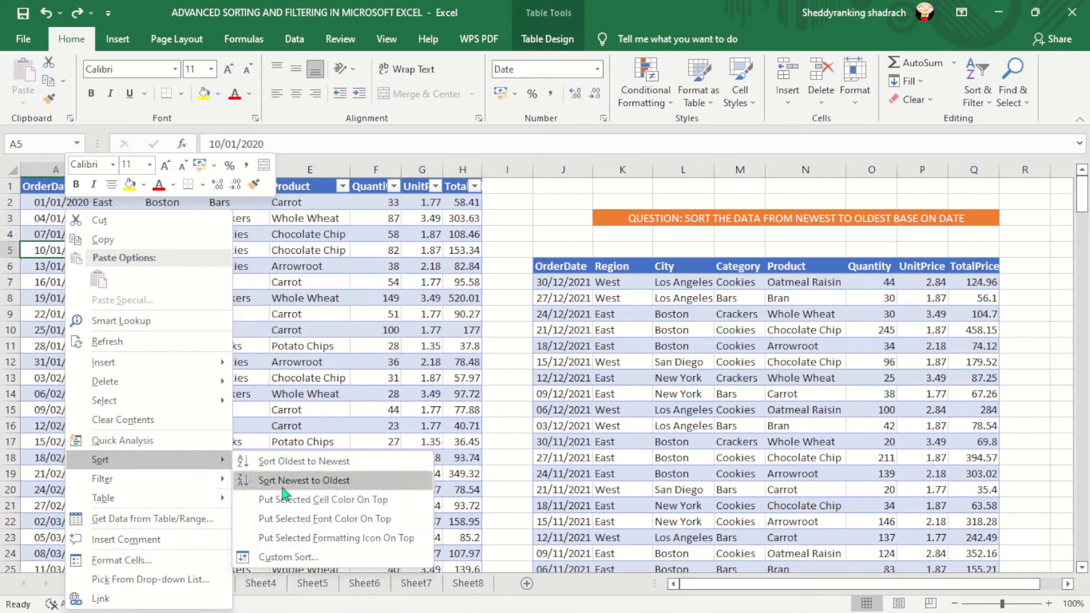
pyautogui.click(325, 482)
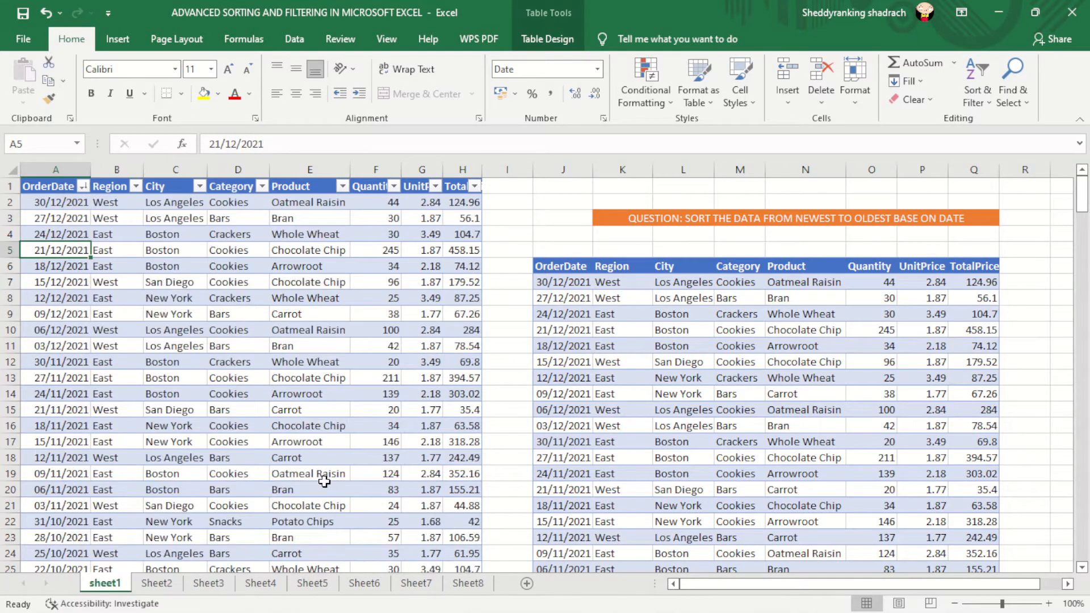
pyautogui.click(92, 216)
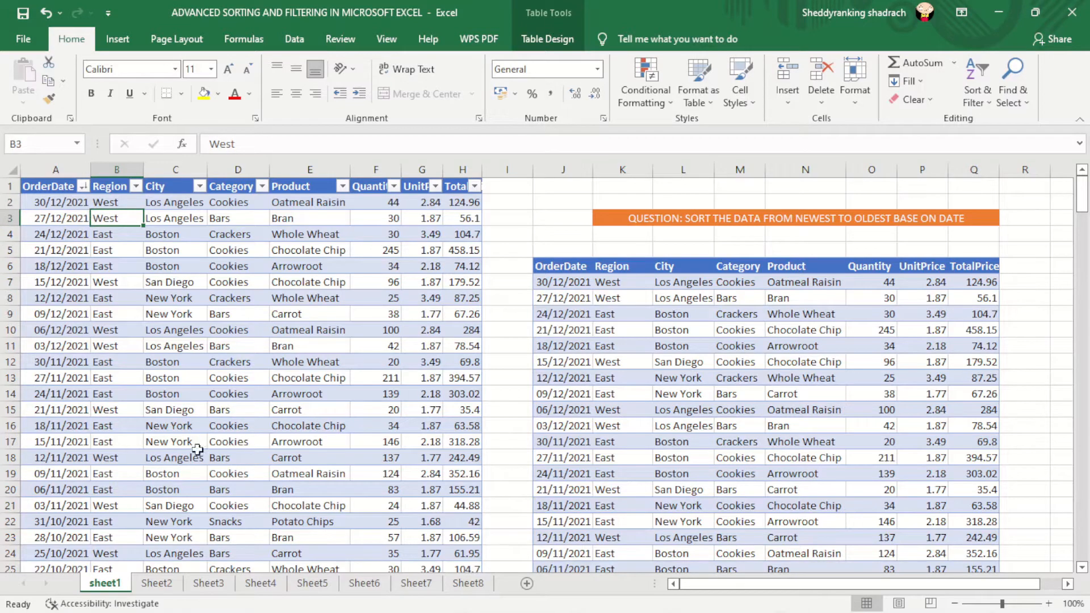
# Step: On Sheet2, sort the order table in columns B to I by OrderDate in descending order
pyautogui.click(167, 590)
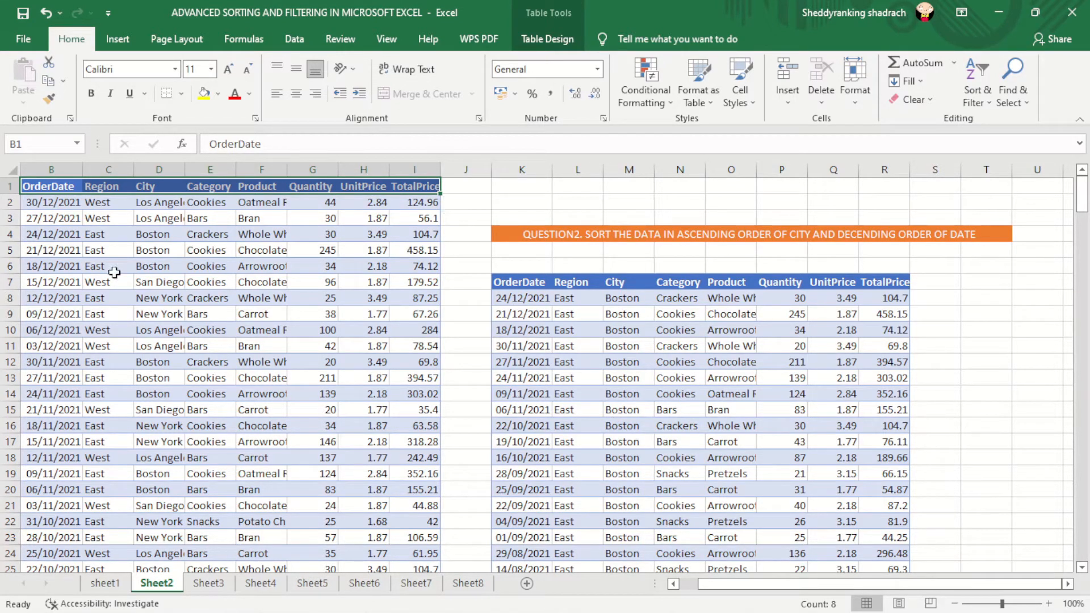
pyautogui.click(55, 187)
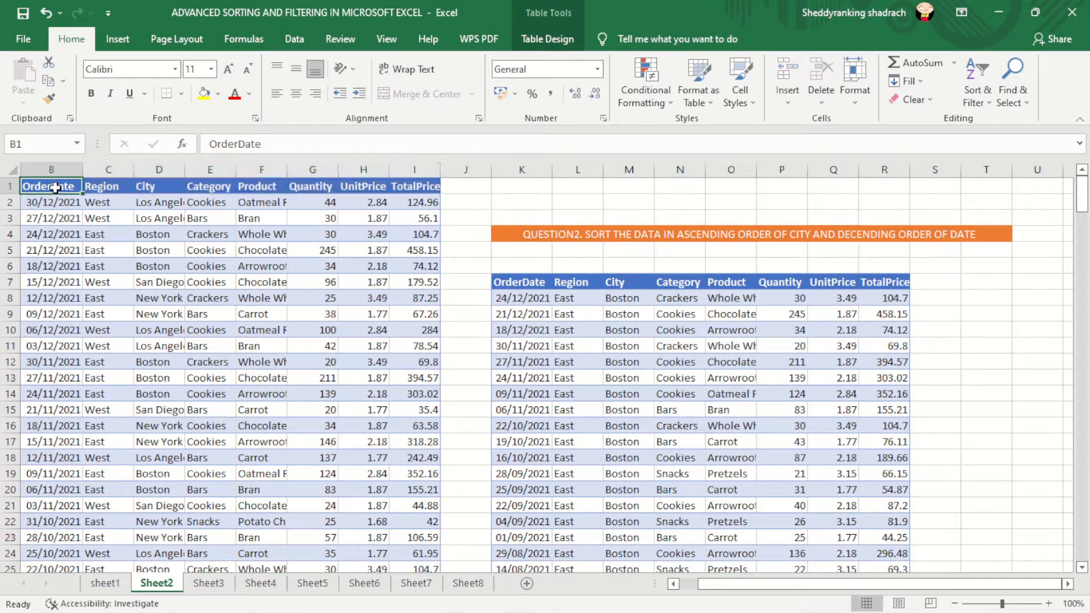
pyautogui.rightClick(55, 188)
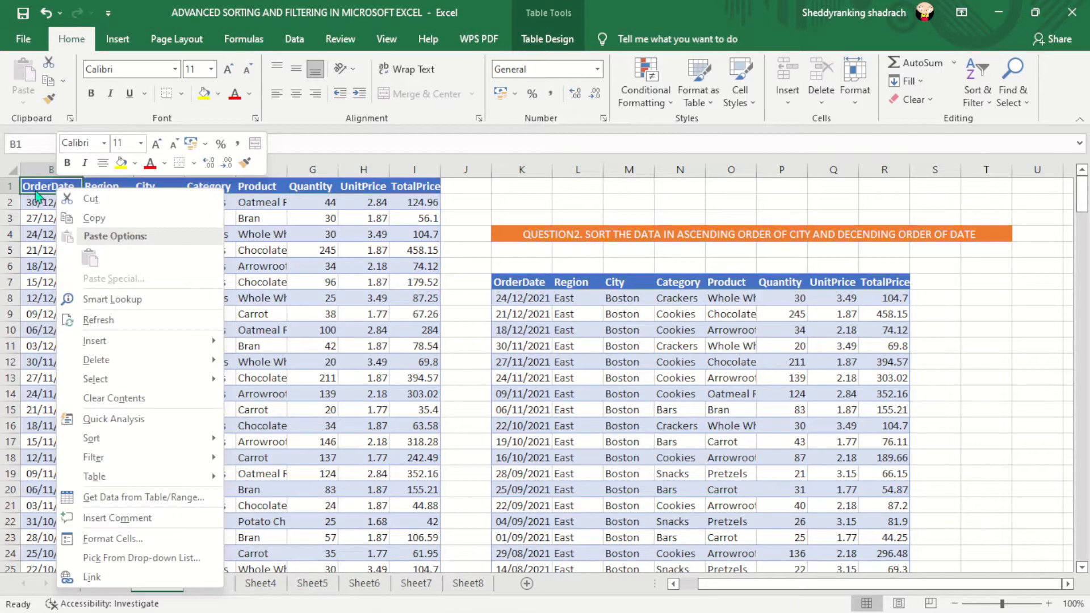
pyautogui.click(29, 186)
pyautogui.click(51, 265)
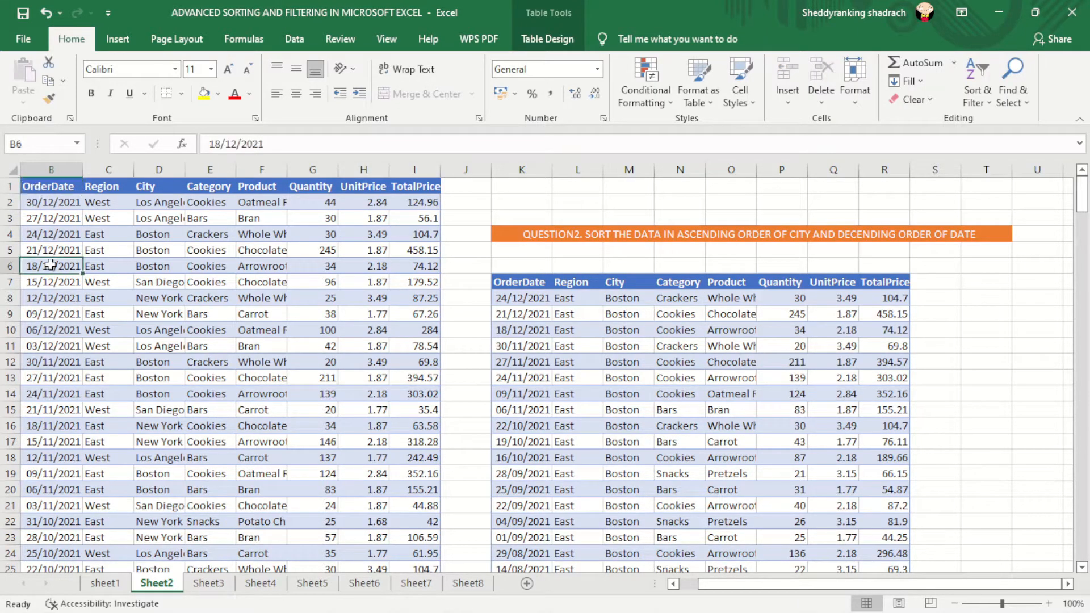
pyautogui.click(43, 189)
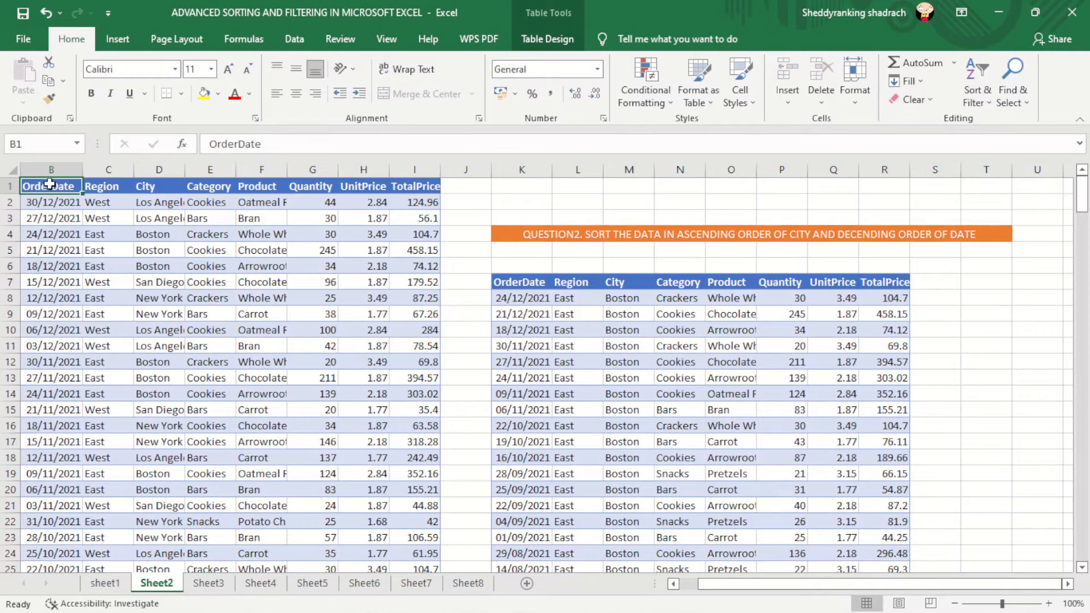
pyautogui.rightClick(49, 187)
pyautogui.moveTo(131, 460)
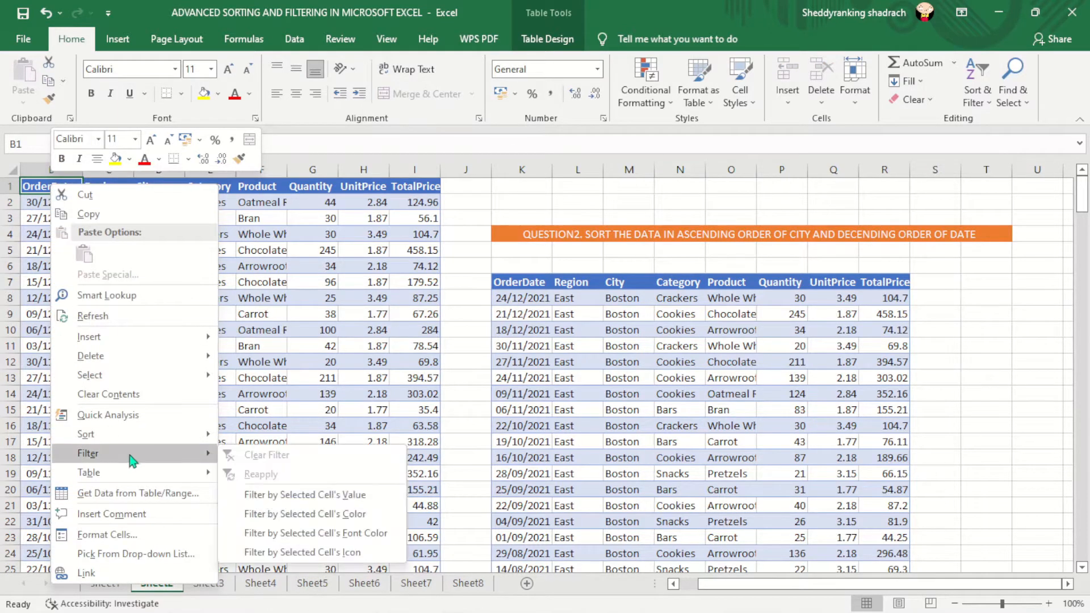
pyautogui.moveTo(171, 435)
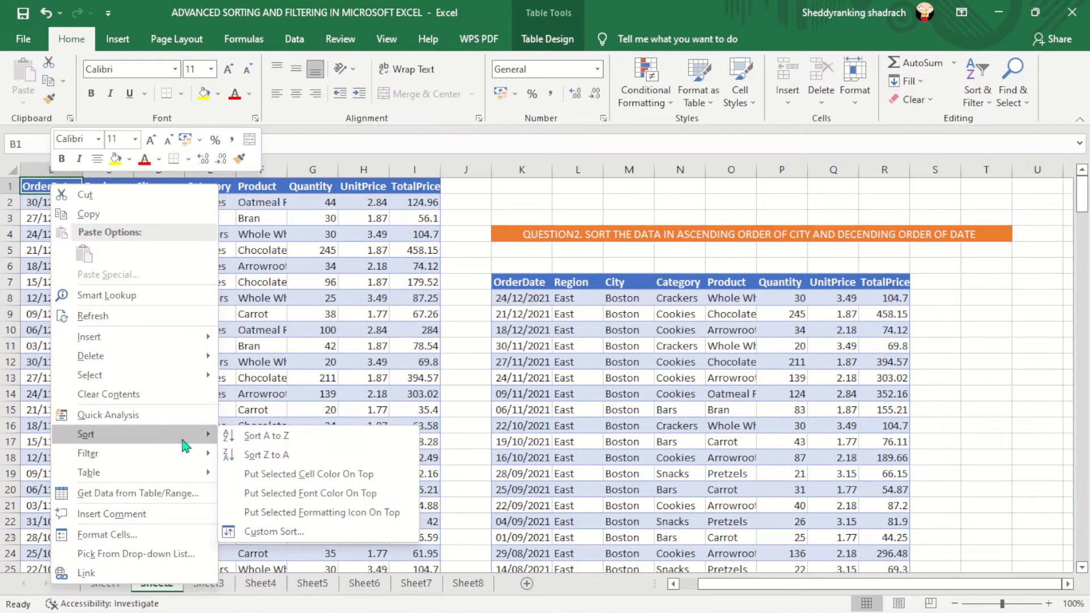
pyautogui.click(262, 454)
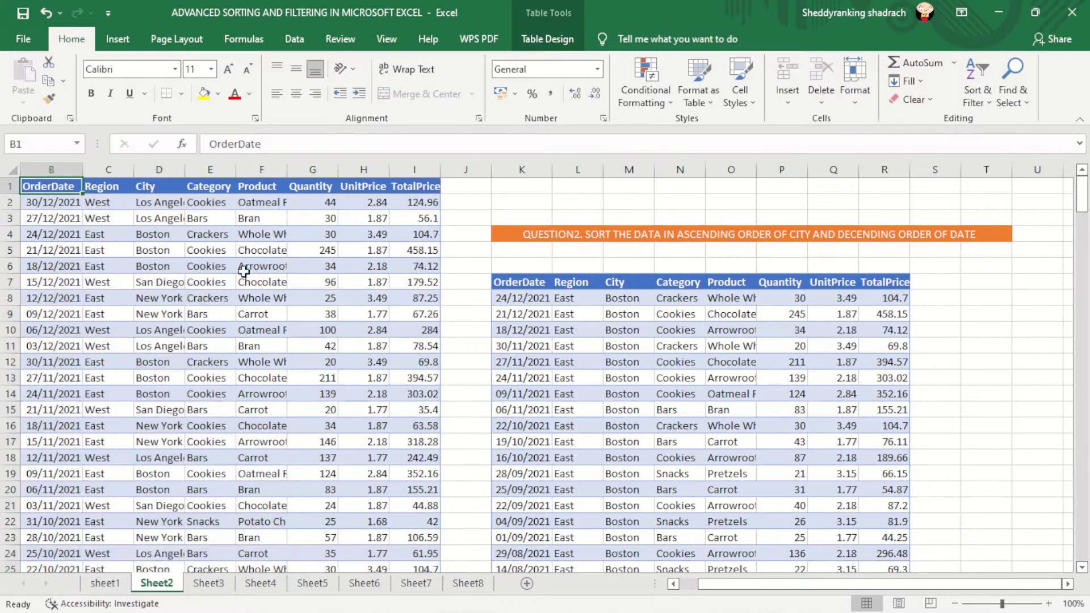
# Step: Sort the Sheet2 order table in columns B to I by City from A to Z
pyautogui.click(145, 187)
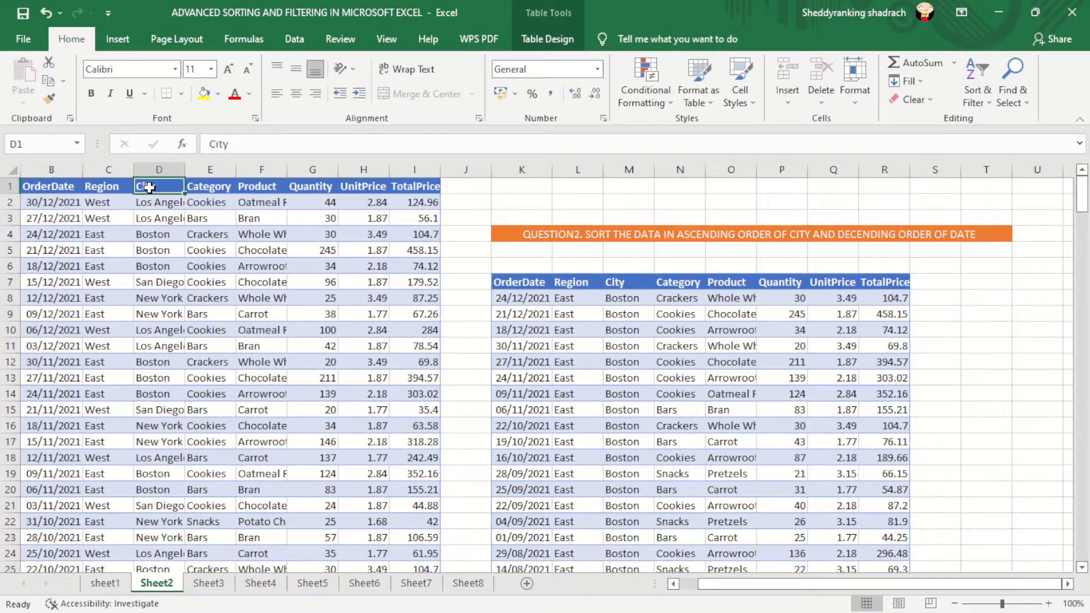
pyautogui.rightClick(149, 188)
pyautogui.moveTo(234, 441)
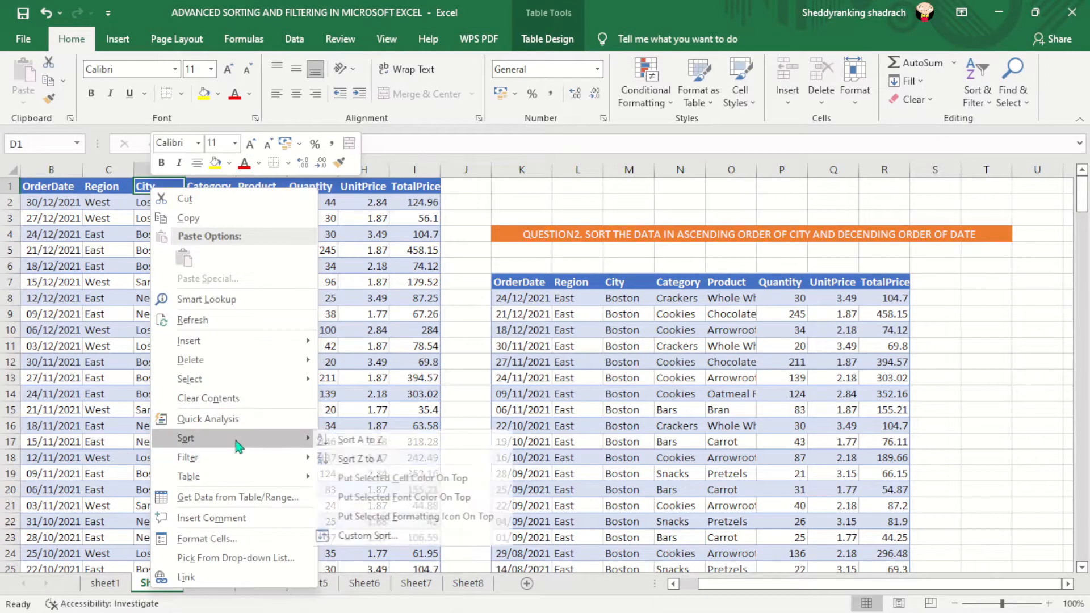
pyautogui.click(363, 440)
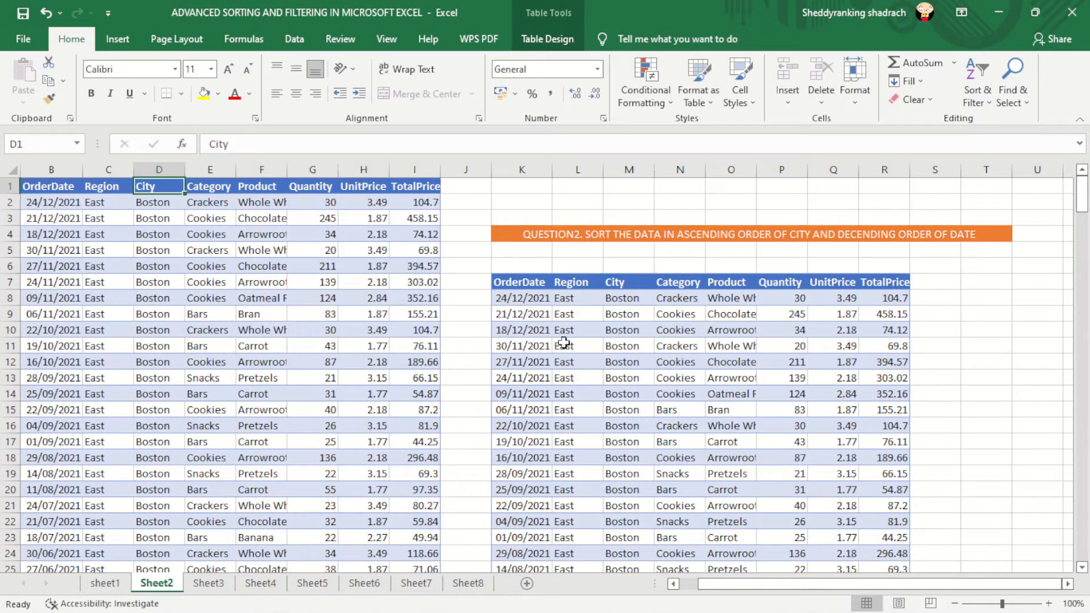
pyautogui.click(39, 205)
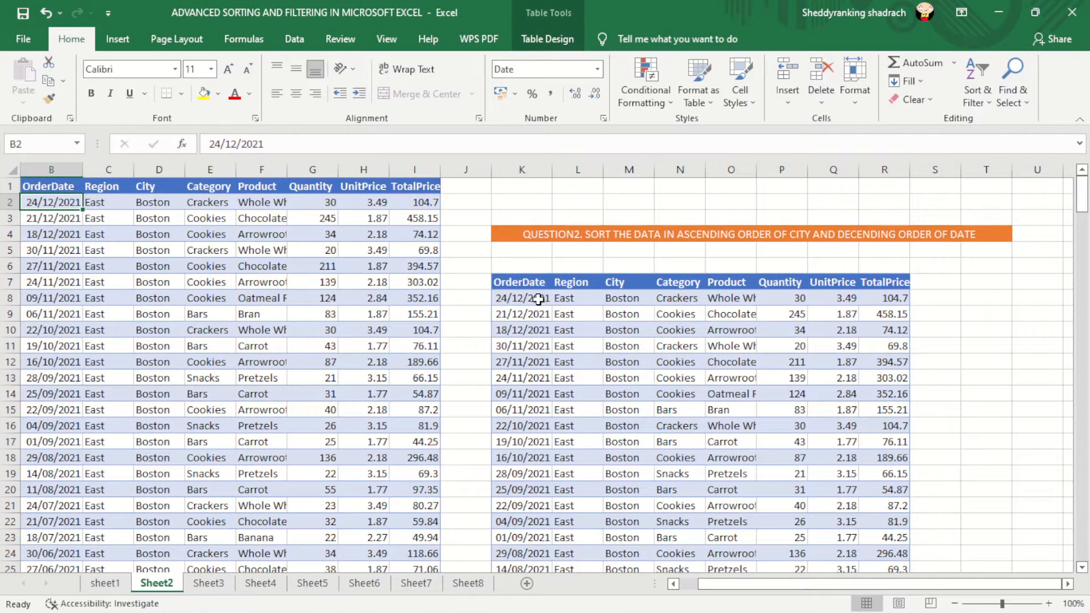
pyautogui.click(538, 299)
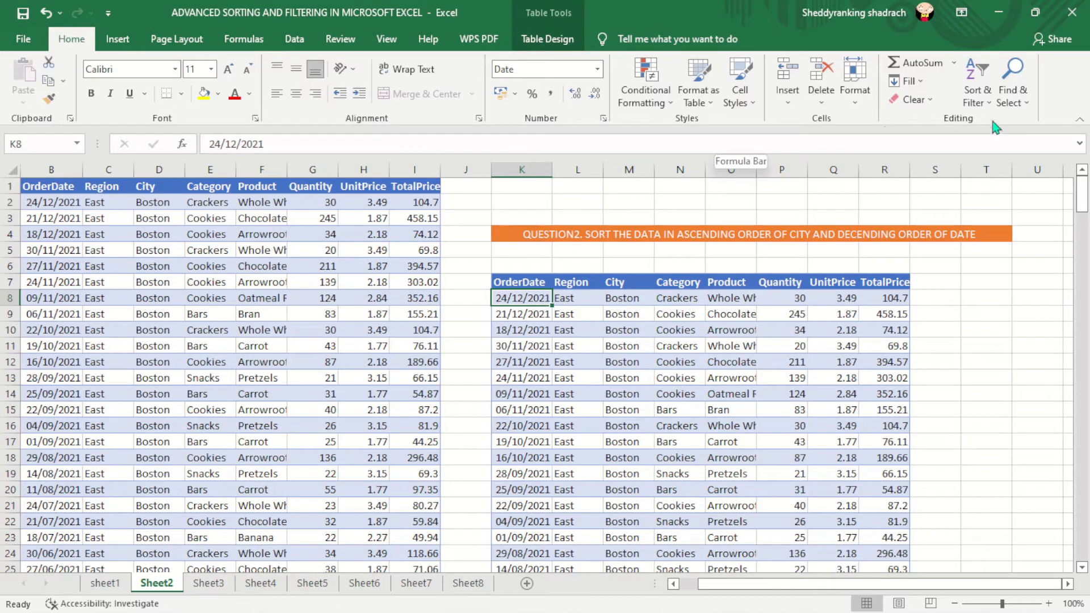
pyautogui.click(978, 91)
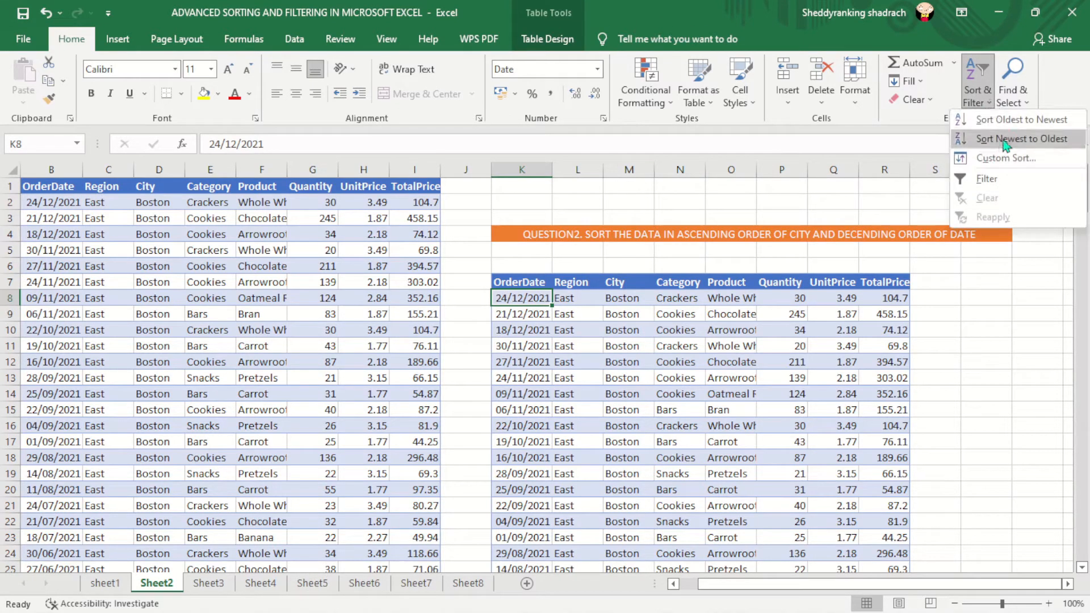
pyautogui.click(33, 186)
pyautogui.click(38, 185)
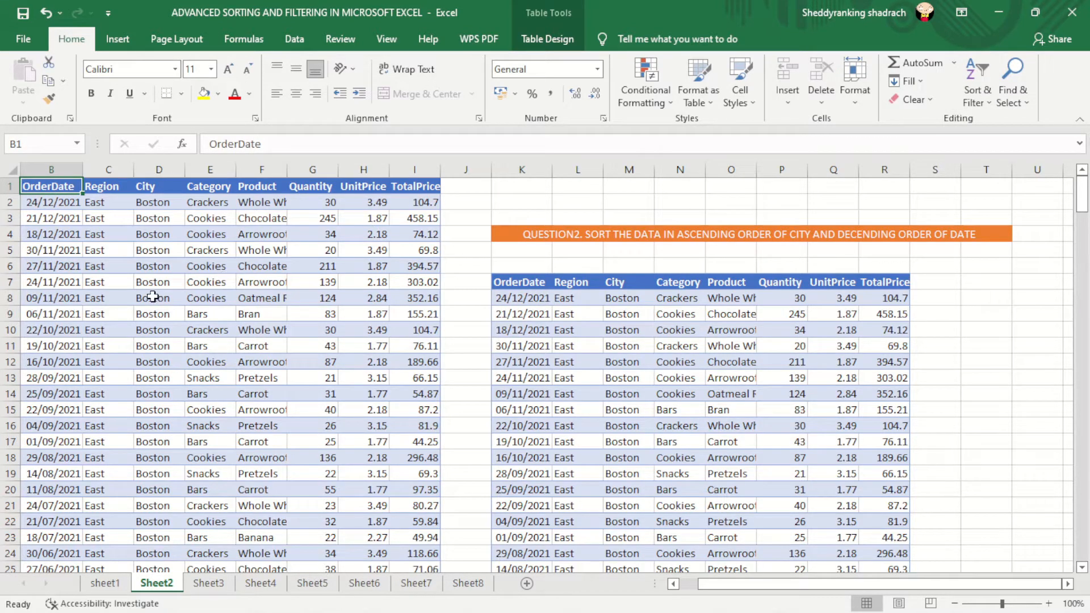
# Step: On Sheet3, open the custom sort settings for the order table in columns A to H
pyautogui.click(203, 590)
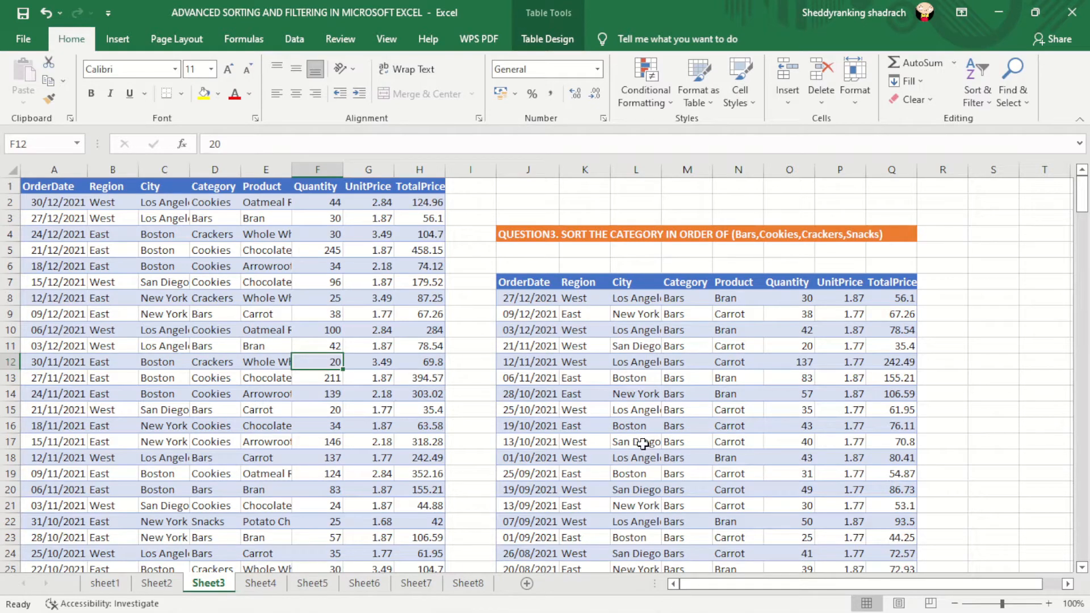
pyautogui.click(1083, 199)
pyautogui.click(702, 282)
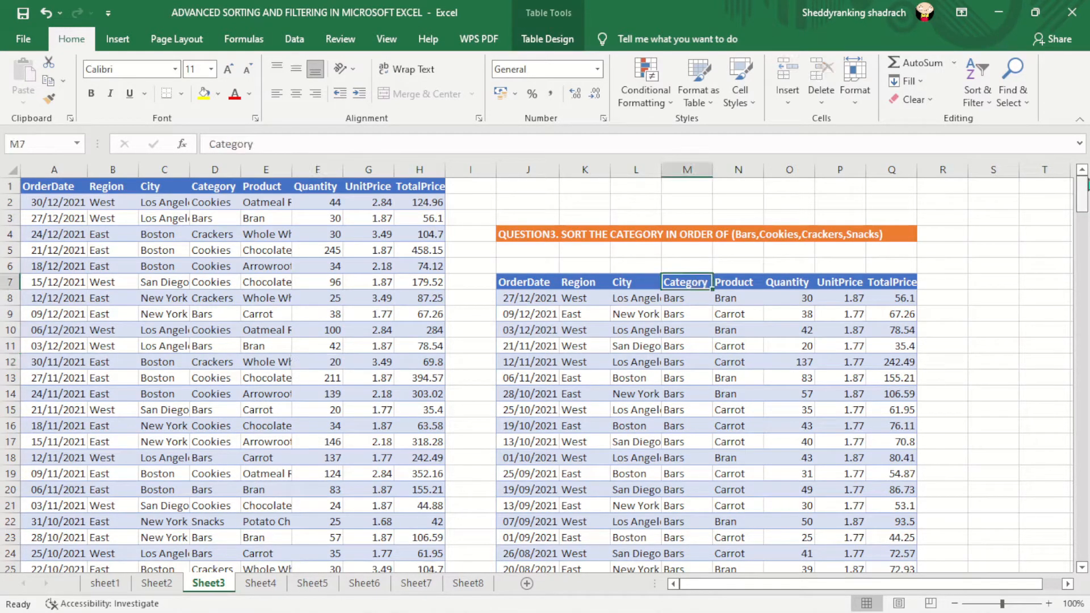
pyautogui.moveTo(1083, 187)
pyautogui.mouseDown()
pyautogui.moveTo(1082, 530)
pyautogui.moveTo(1082, 193)
pyautogui.mouseUp()
pyautogui.click(49, 187)
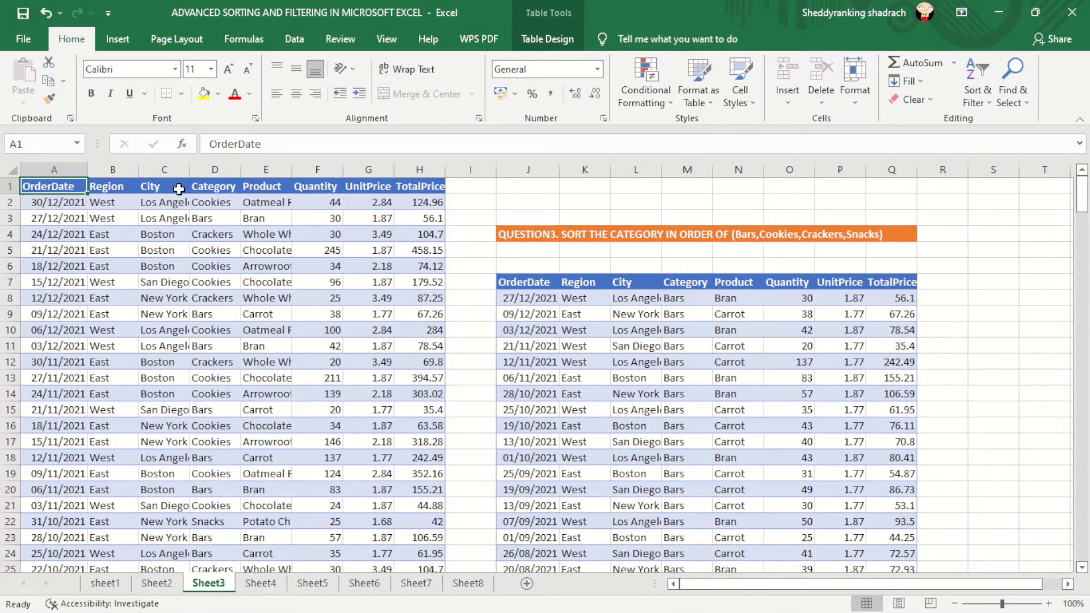
pyautogui.click(161, 188)
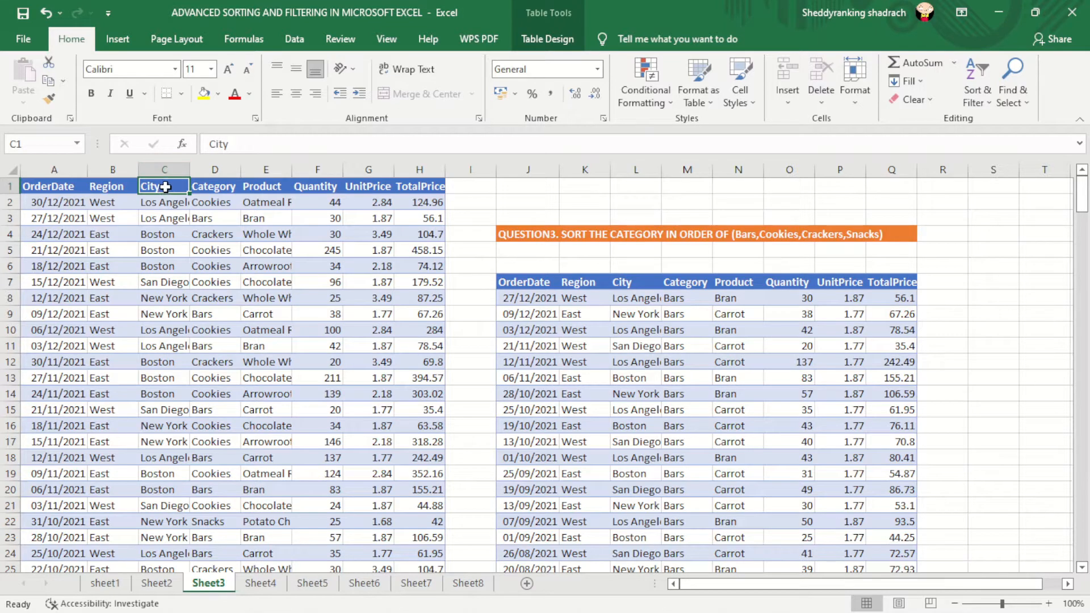
pyautogui.rightClick(166, 187)
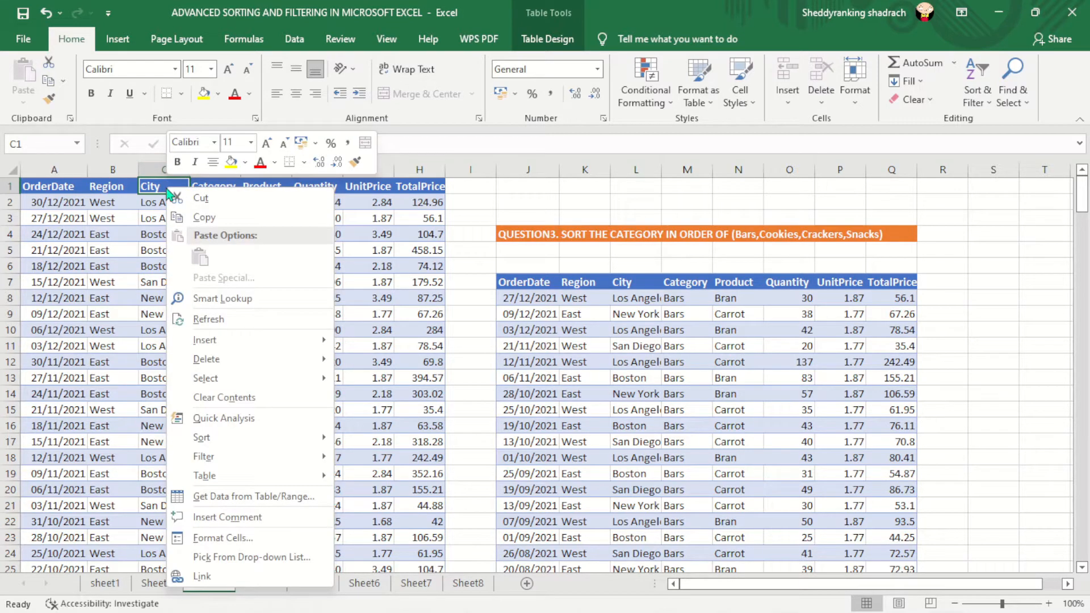
pyautogui.moveTo(229, 440)
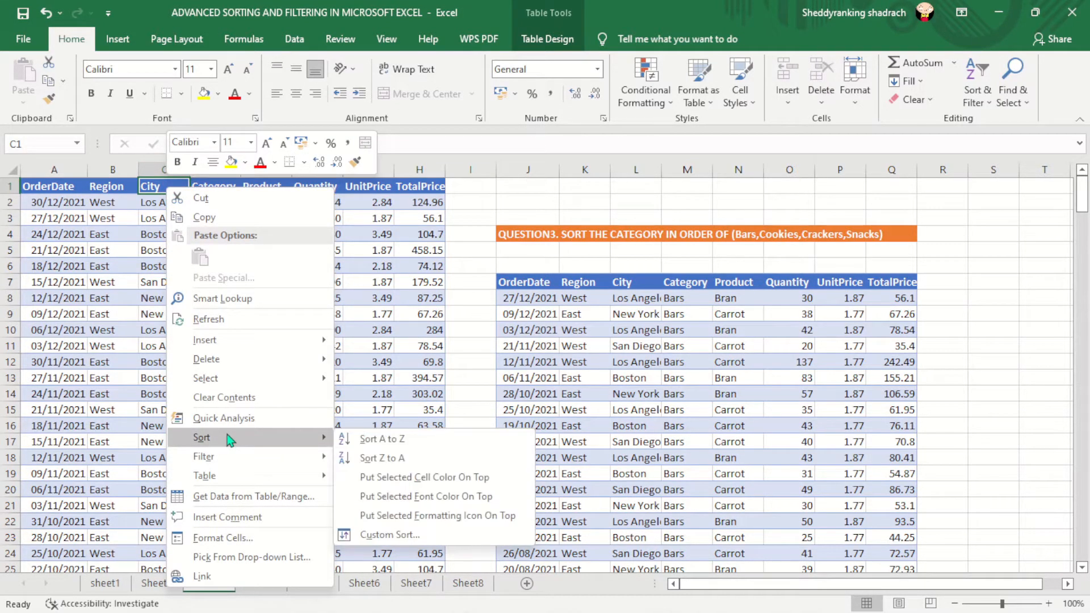
pyautogui.click(375, 535)
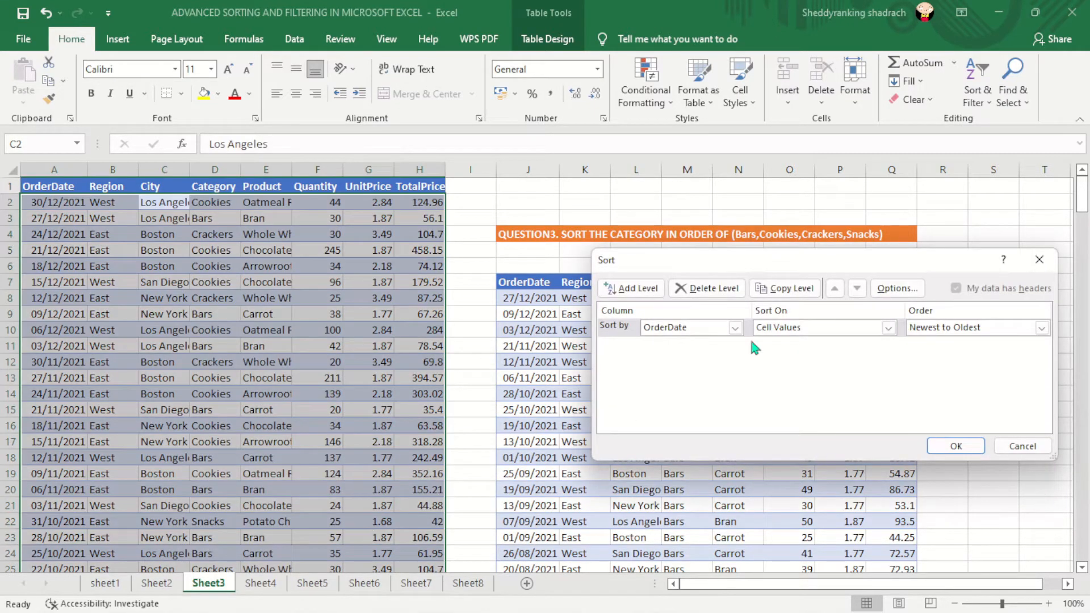
# Step: Set the sort level to the Category column, sorting on cell values
pyautogui.moveTo(867, 270); pyautogui.dragTo(409, 266)
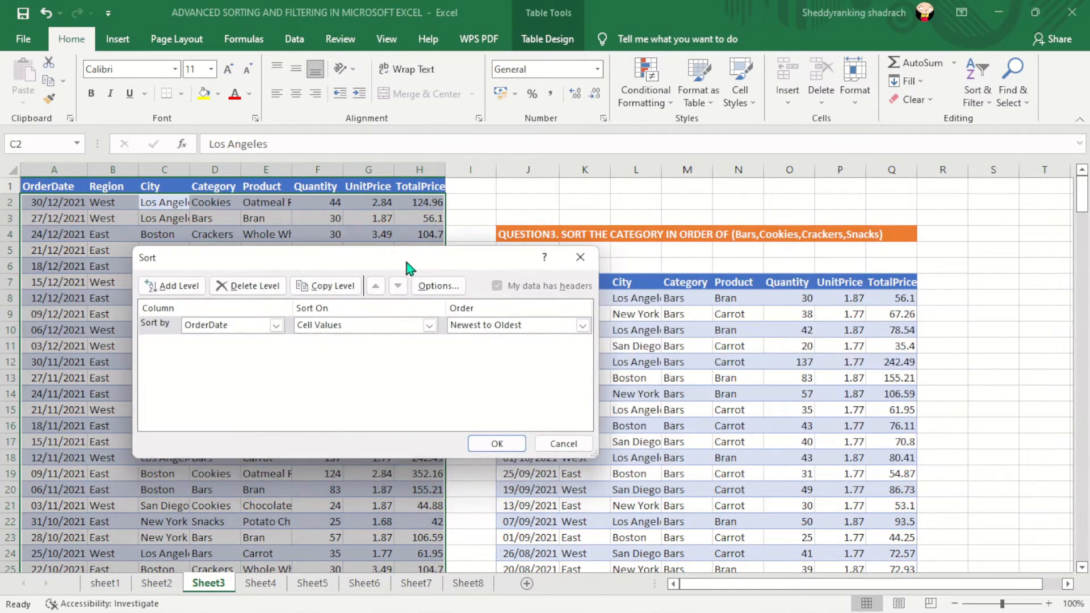
pyautogui.click(248, 329)
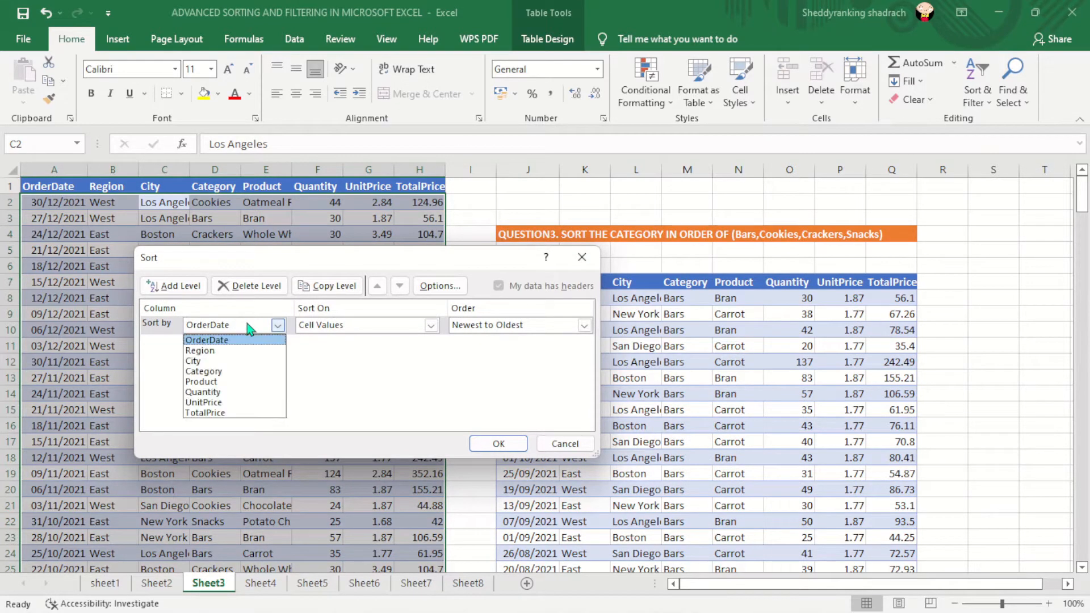
pyautogui.click(222, 373)
pyautogui.click(377, 325)
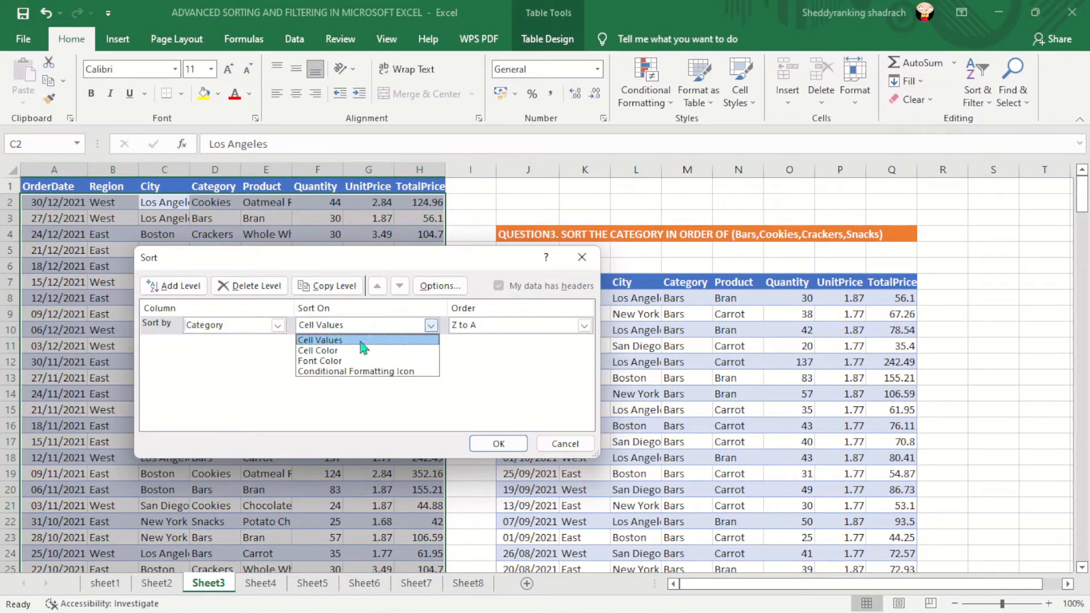
pyautogui.click(344, 341)
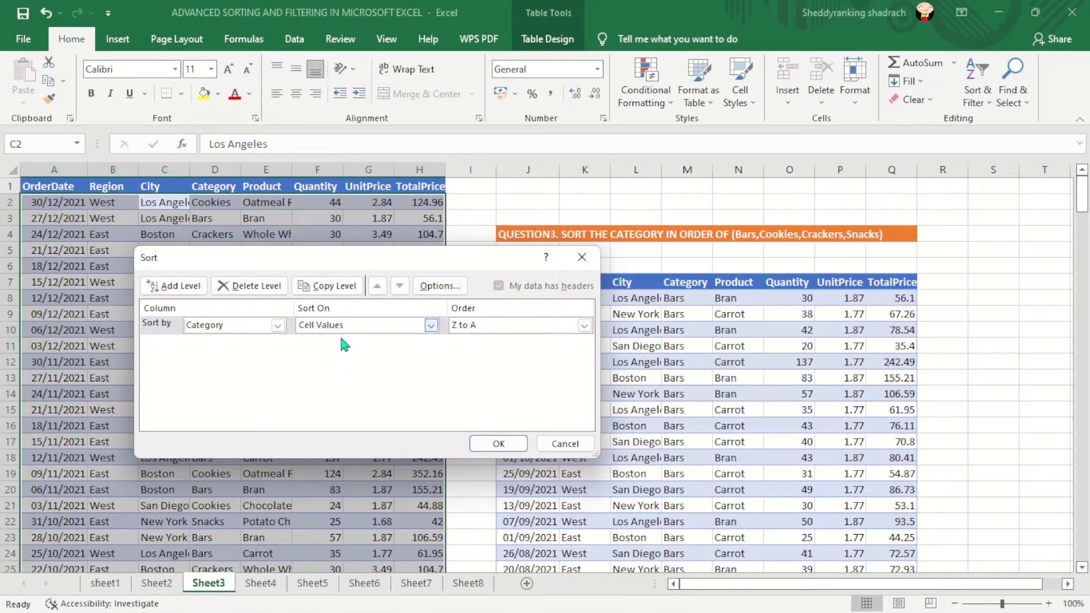
# Step: Set the sort order to the custom list Bars, Cookies, Crackers, Snack and apply the sort to the table
pyautogui.click(497, 328)
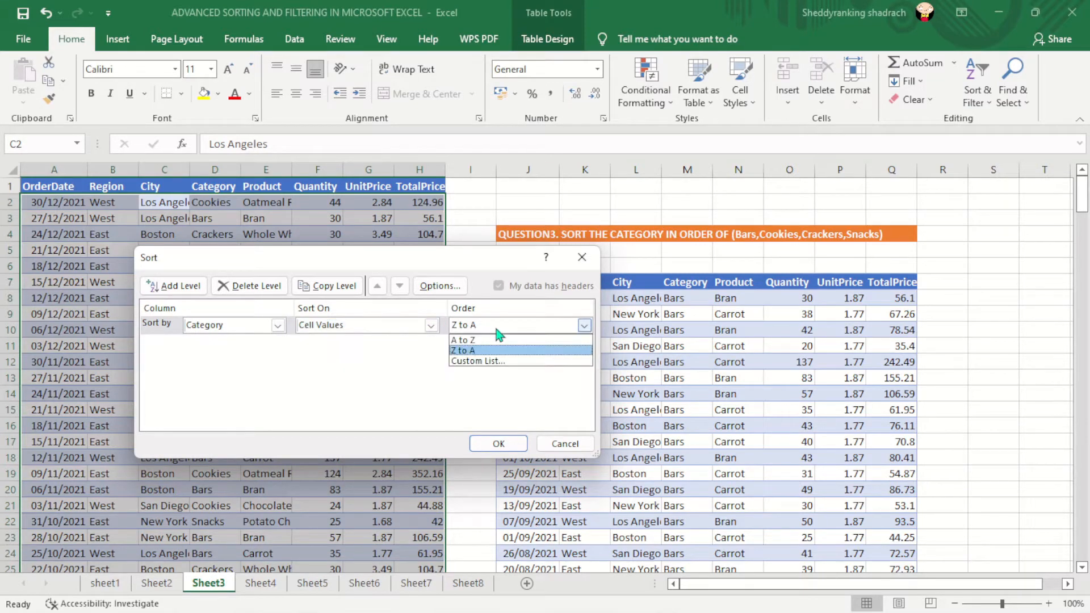
pyautogui.click(481, 361)
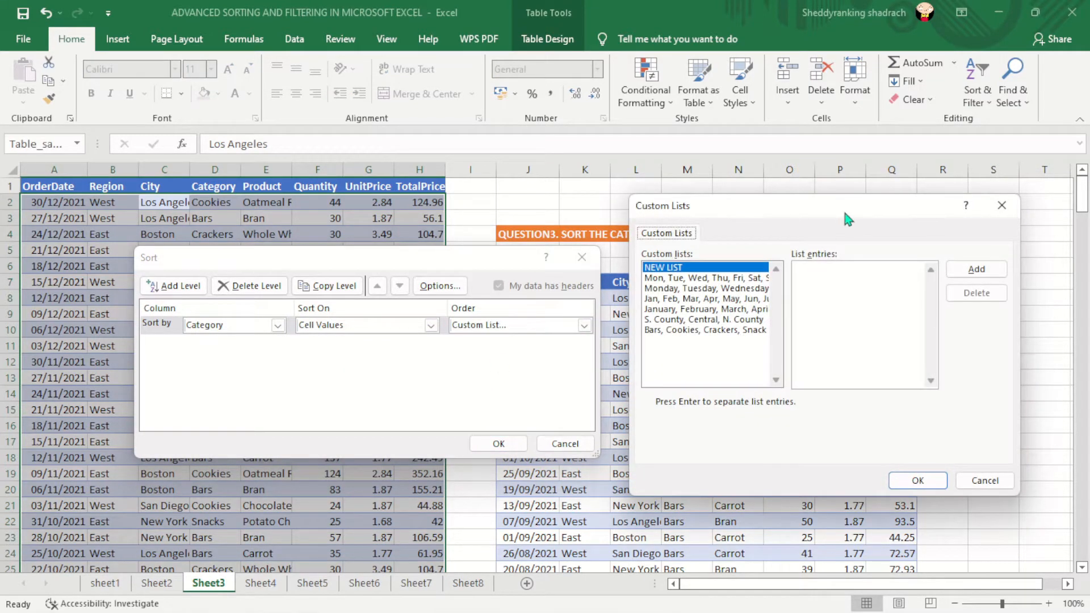
pyautogui.moveTo(848, 219); pyautogui.dragTo(473, 273)
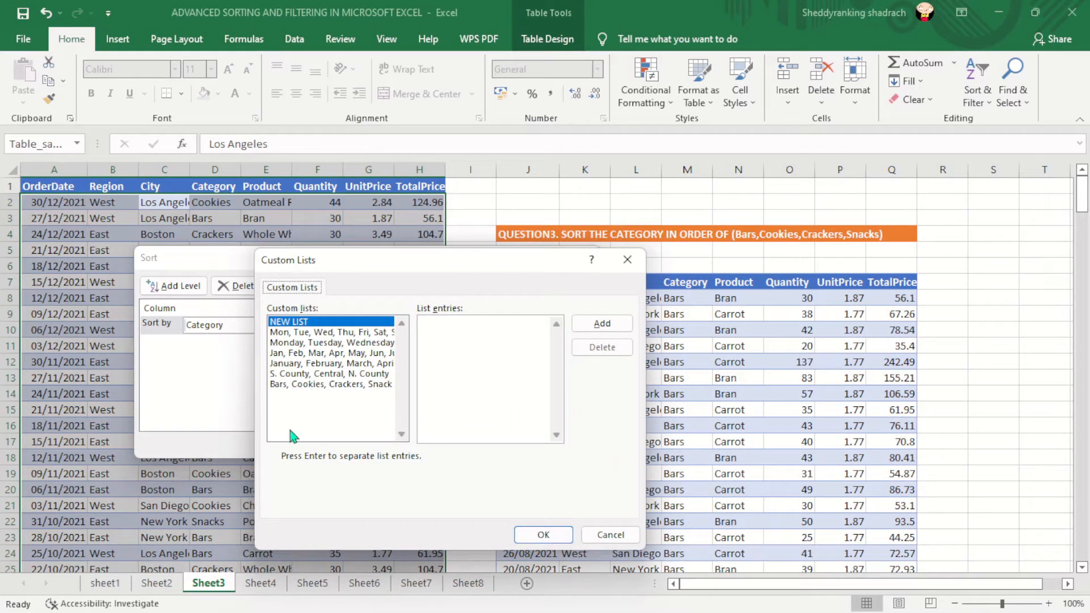
pyautogui.click(307, 387)
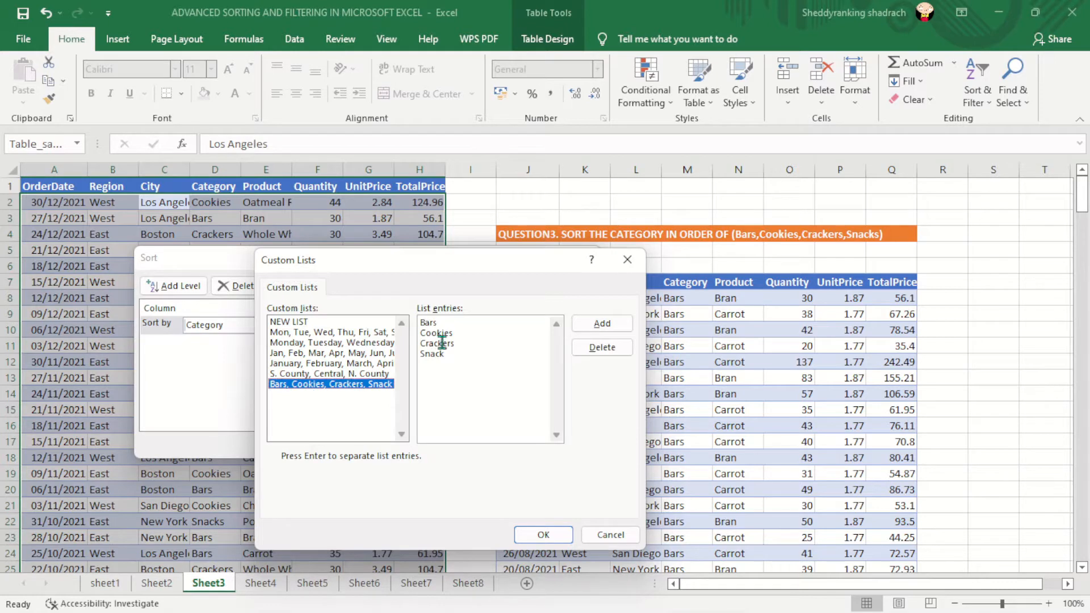
pyautogui.click(451, 325)
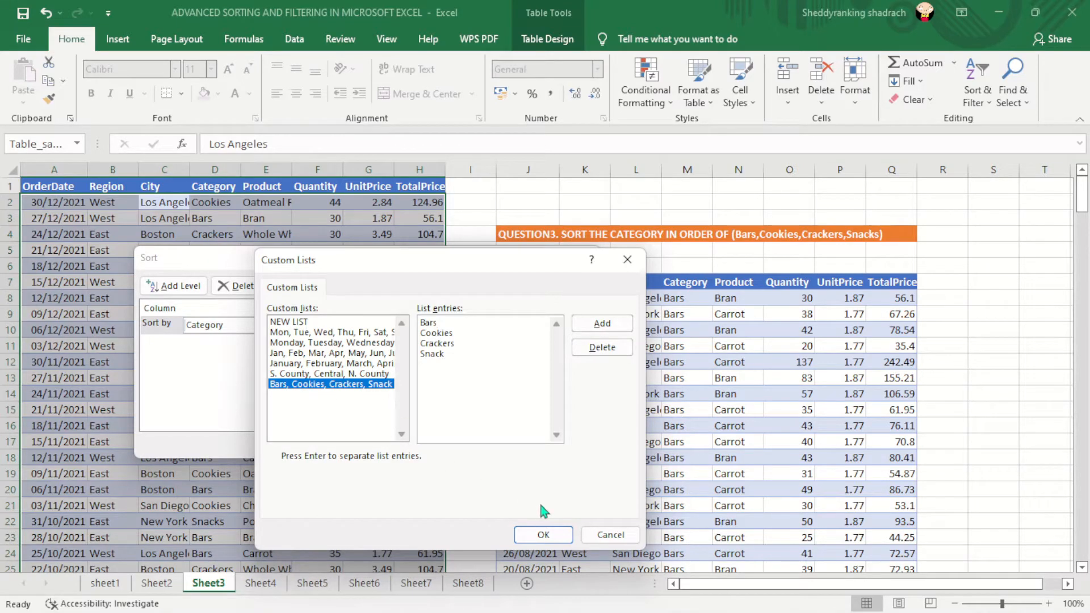
pyautogui.click(545, 536)
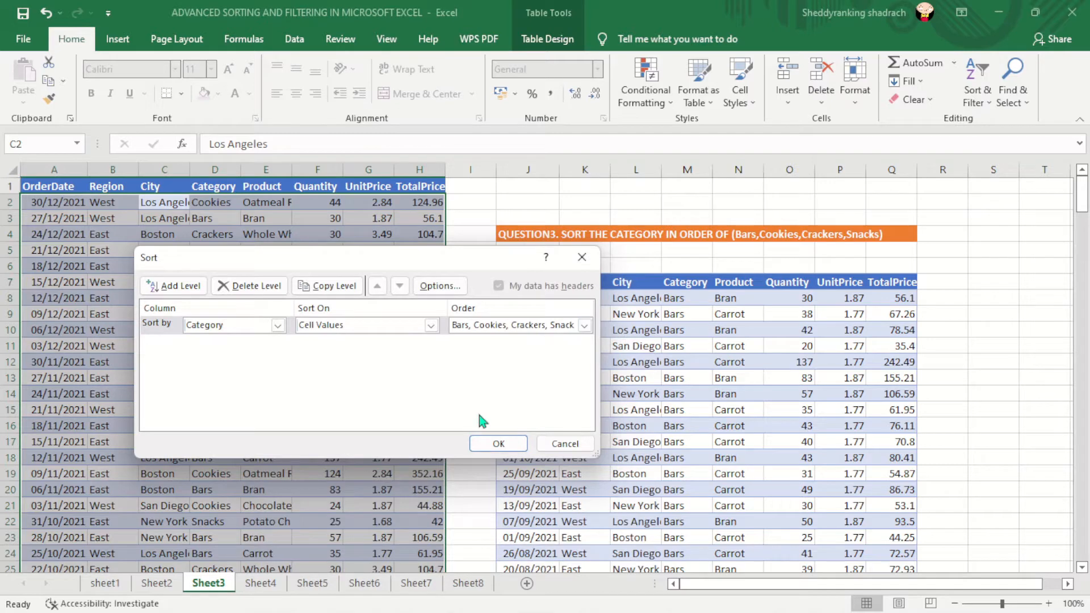
pyautogui.click(507, 446)
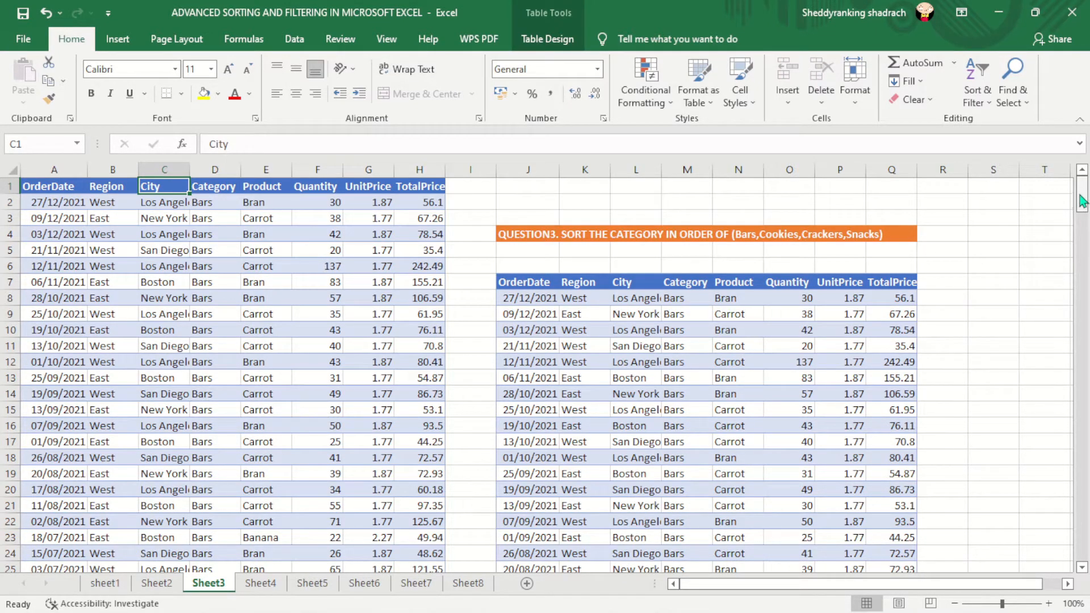
pyautogui.moveTo(1082, 193)
pyautogui.mouseDown()
pyautogui.moveTo(1085, 505)
pyautogui.moveTo(1082, 191)
pyautogui.mouseUp()
# Step: On Sheet4, try filtering the order table in columns A to H by a selected West region cell's value, and undo the filter
pyautogui.click(263, 588)
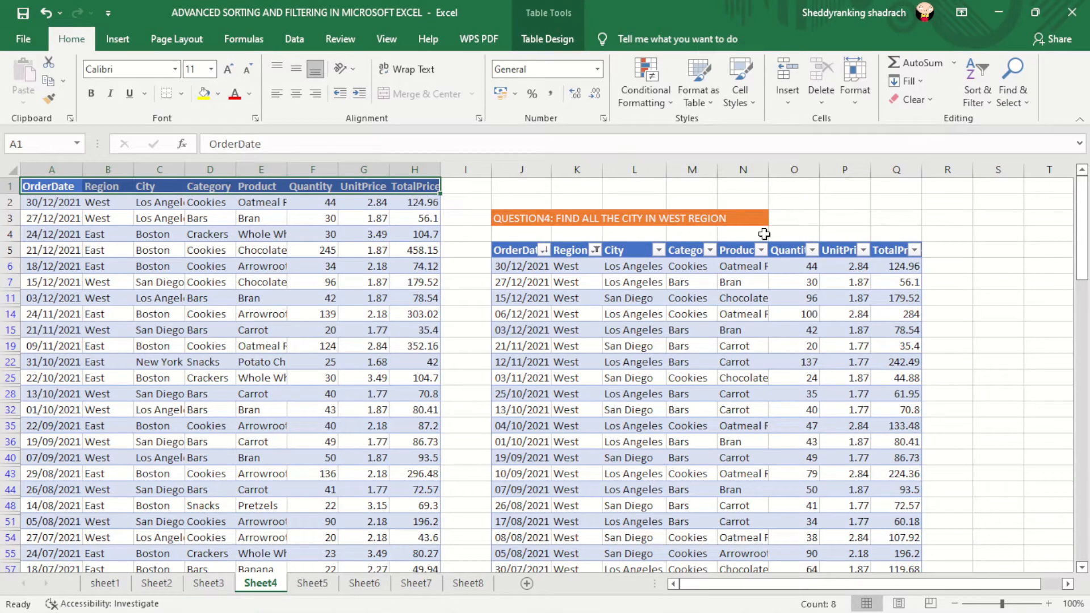
pyautogui.moveTo(1083, 209)
pyautogui.mouseDown()
pyautogui.moveTo(1083, 341)
pyautogui.moveTo(1082, 207)
pyautogui.mouseUp()
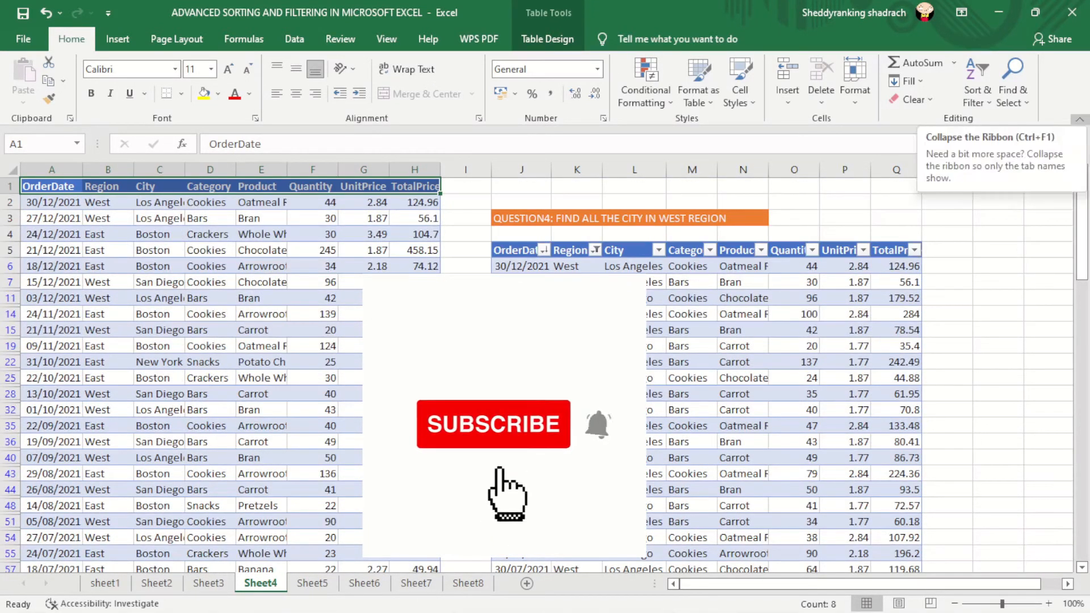
pyautogui.rightClick(100, 300)
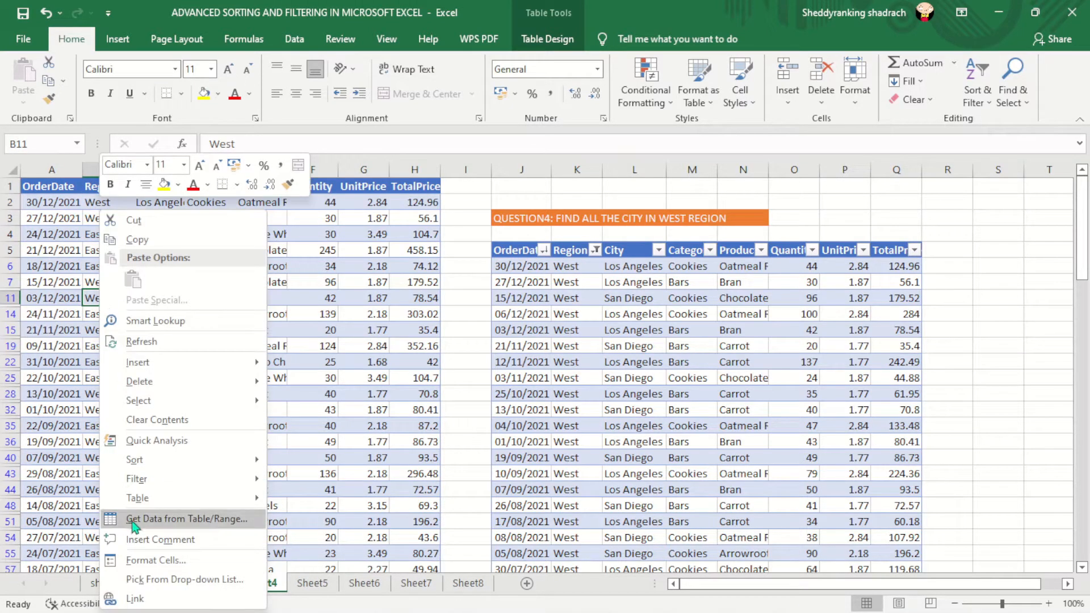
pyautogui.moveTo(170, 480)
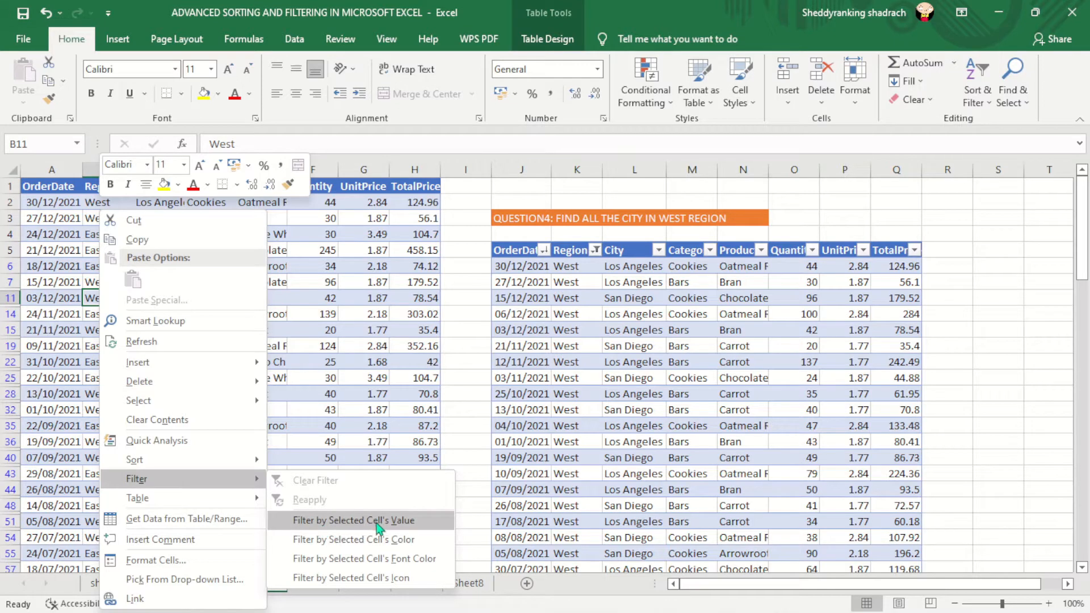
pyautogui.click(397, 523)
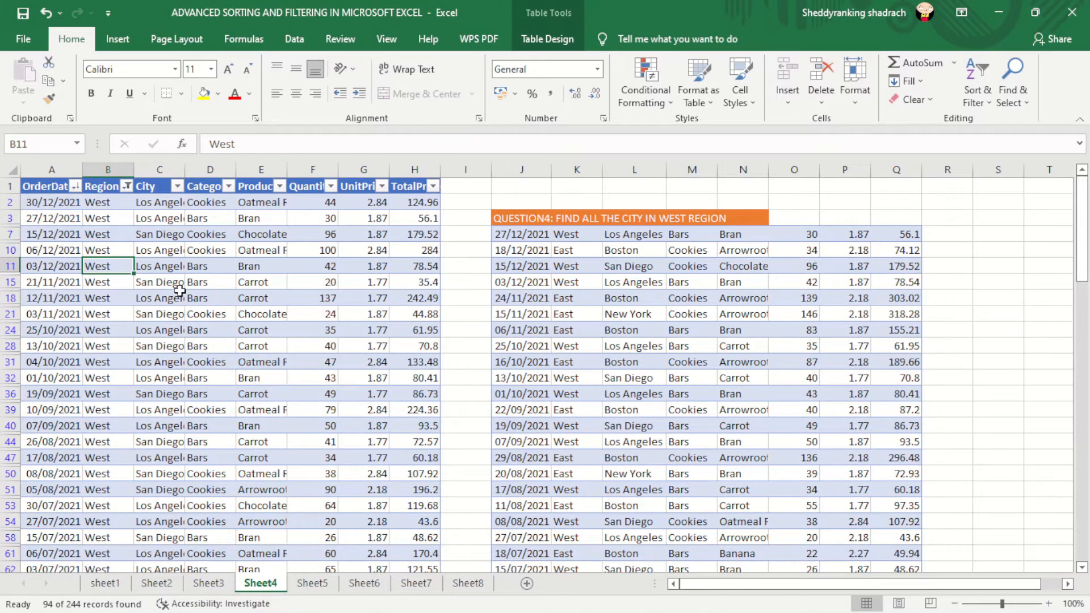
pyautogui.hotkey('ctrl', 'z')
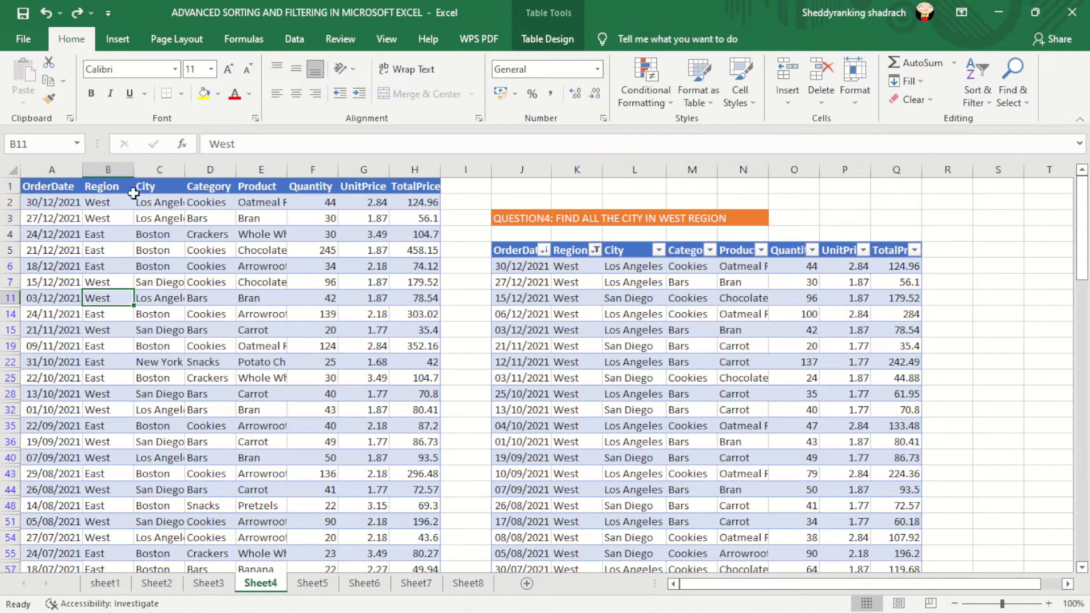
# Step: Turn on filtering for the Sheet4 order table's header row, OrderDate through TotalPrice
pyautogui.click(112, 187)
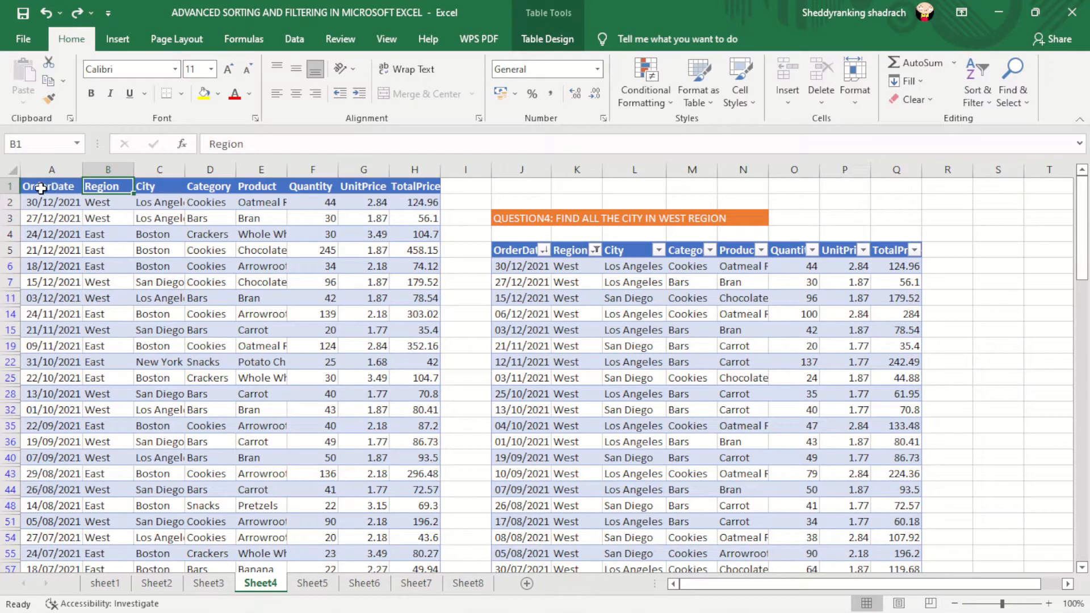
pyautogui.moveTo(46, 188); pyautogui.dragTo(433, 191)
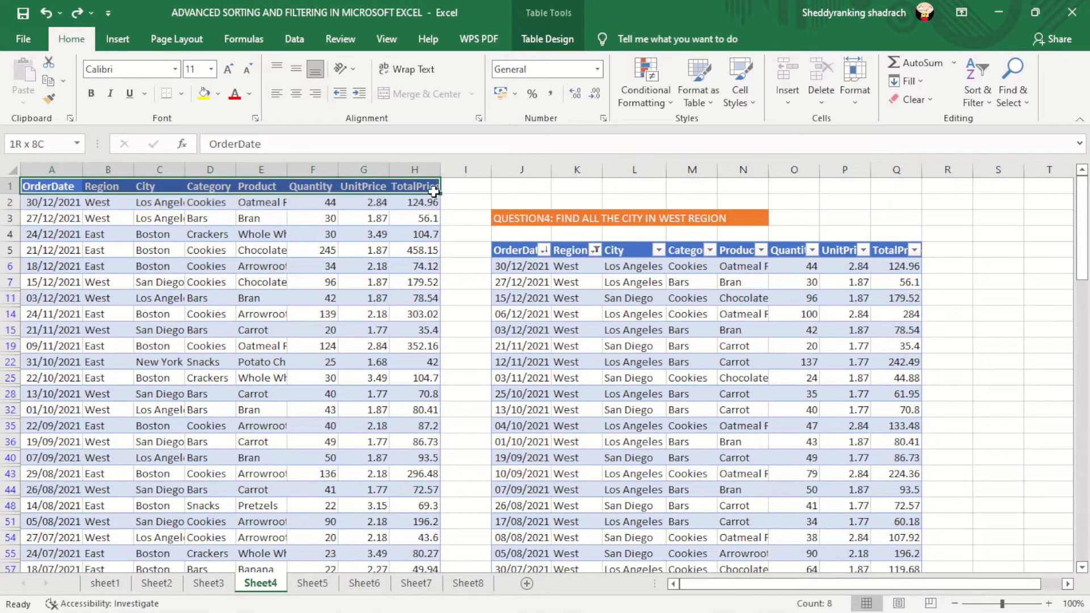
pyautogui.click(985, 101)
pyautogui.click(994, 179)
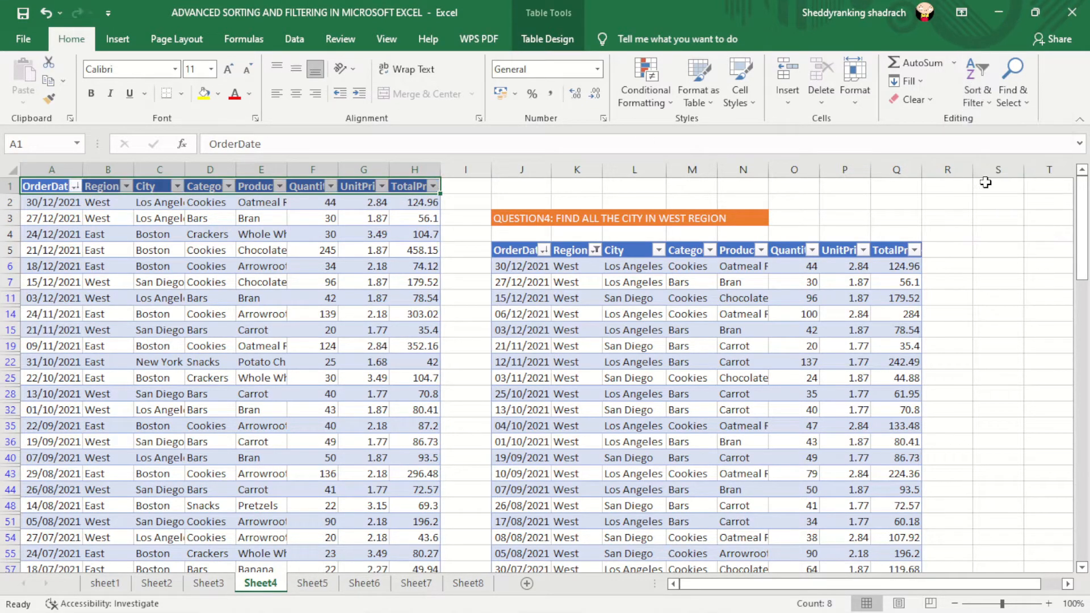
# Step: Try filtering the Region column with its header filter to show only West, and undo the filter
pyautogui.click(126, 186)
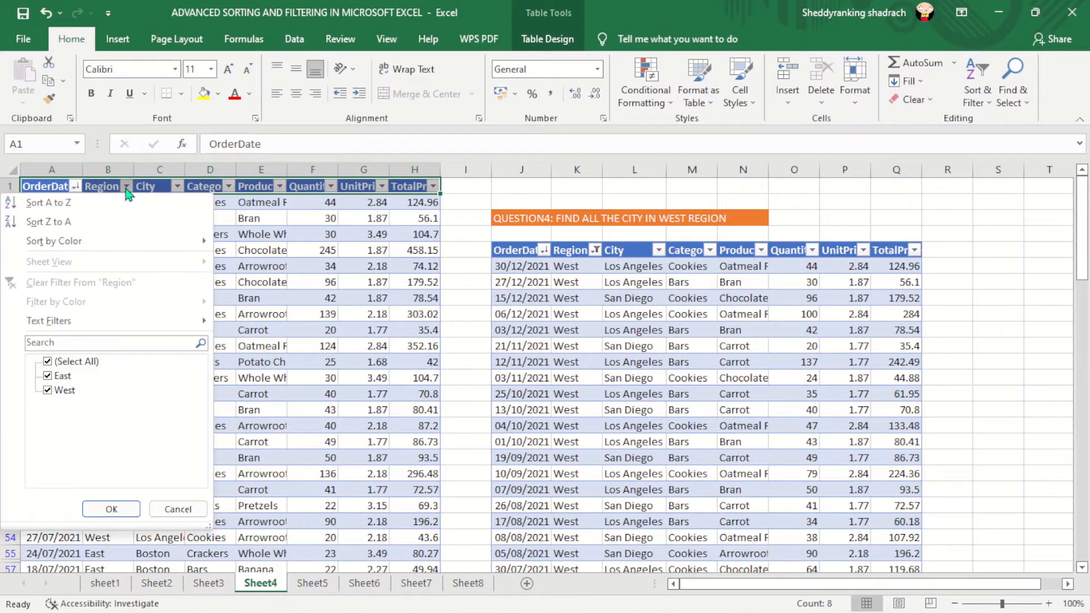
pyautogui.click(48, 362)
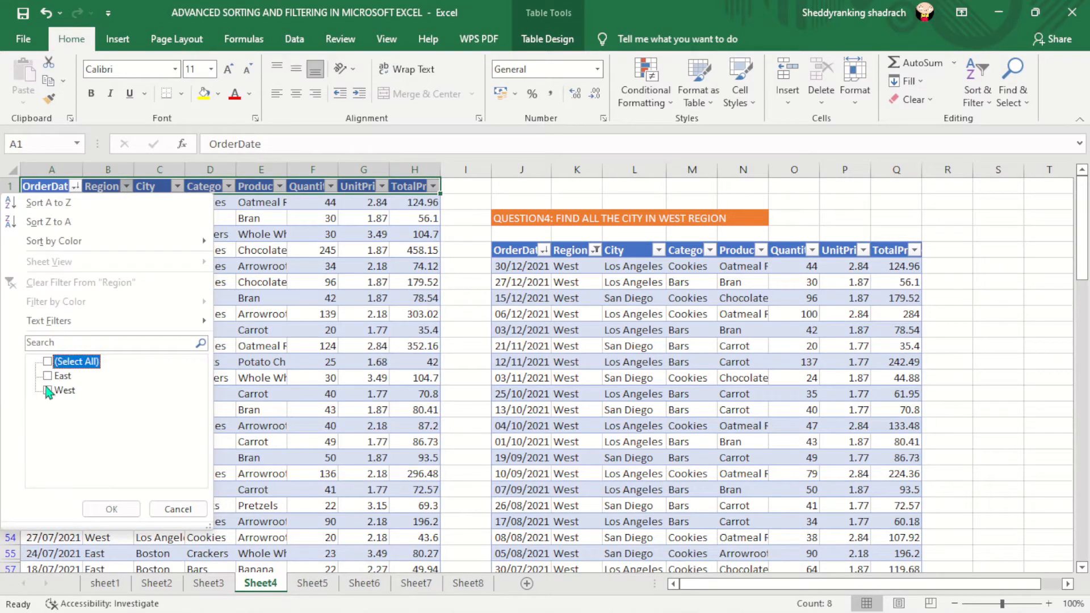
pyautogui.click(47, 390)
pyautogui.click(112, 508)
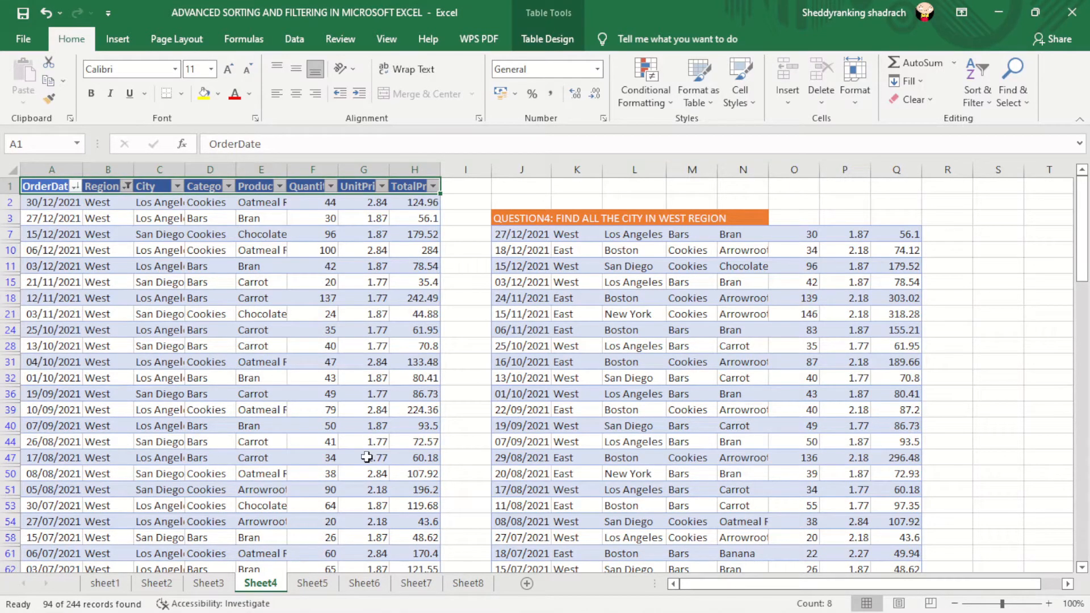
pyautogui.hotkey('ctrl', 'z')
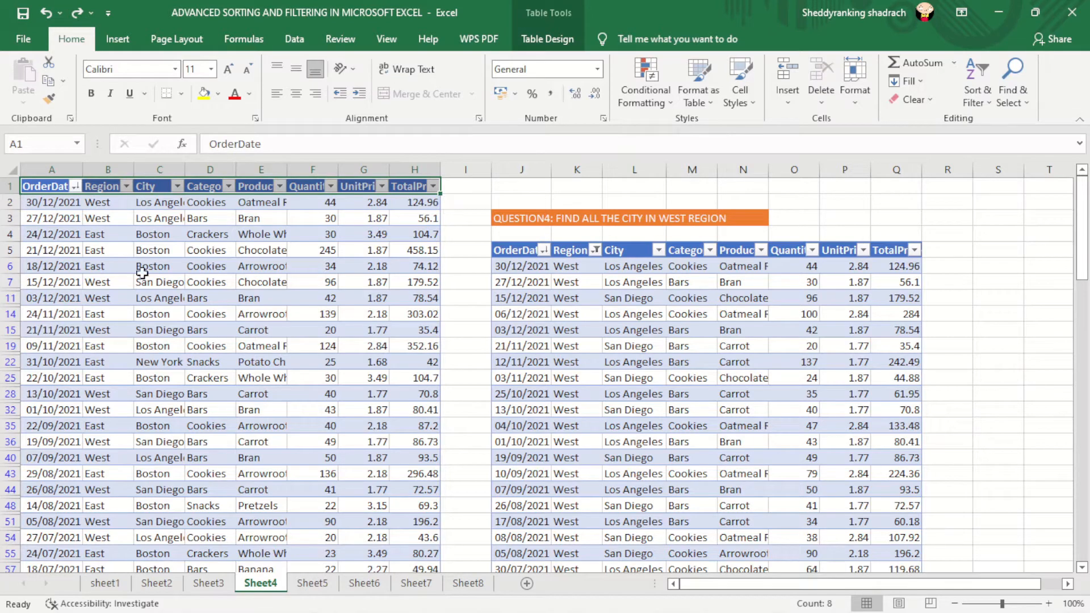
# Step: Look back over sheet1, Sheet2 and Sheet4, and go to cell M12 on Sheet5
pyautogui.click(107, 584)
pyautogui.click(293, 383)
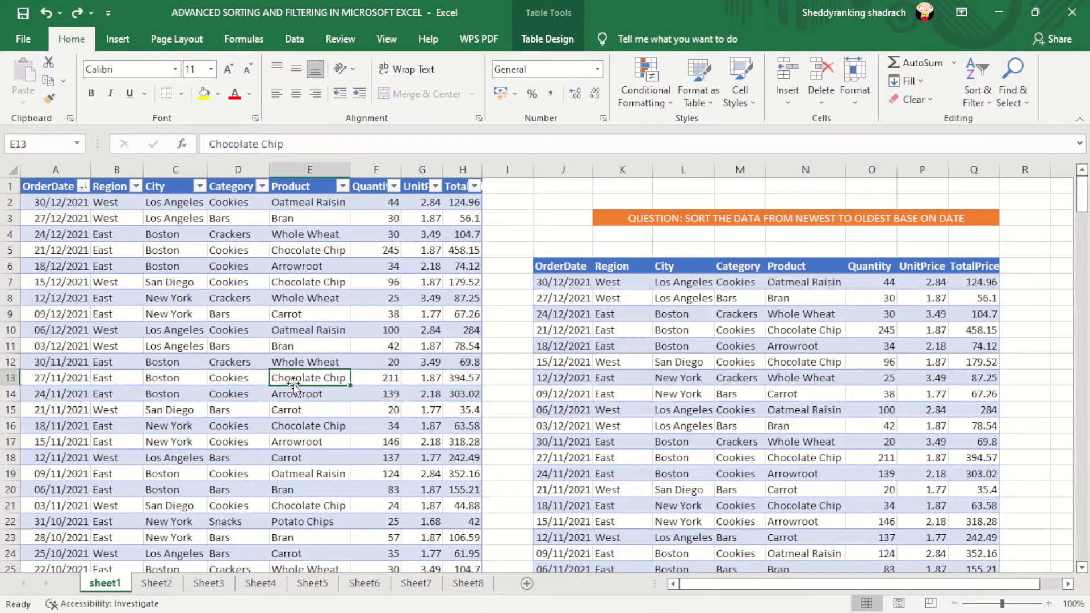
pyautogui.click(155, 583)
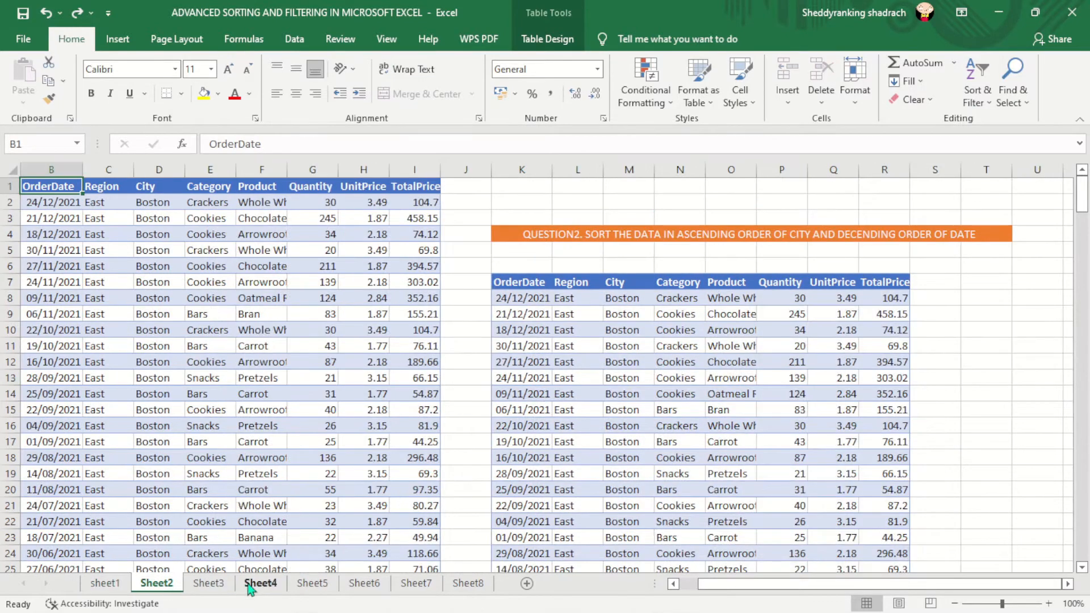
pyautogui.click(251, 588)
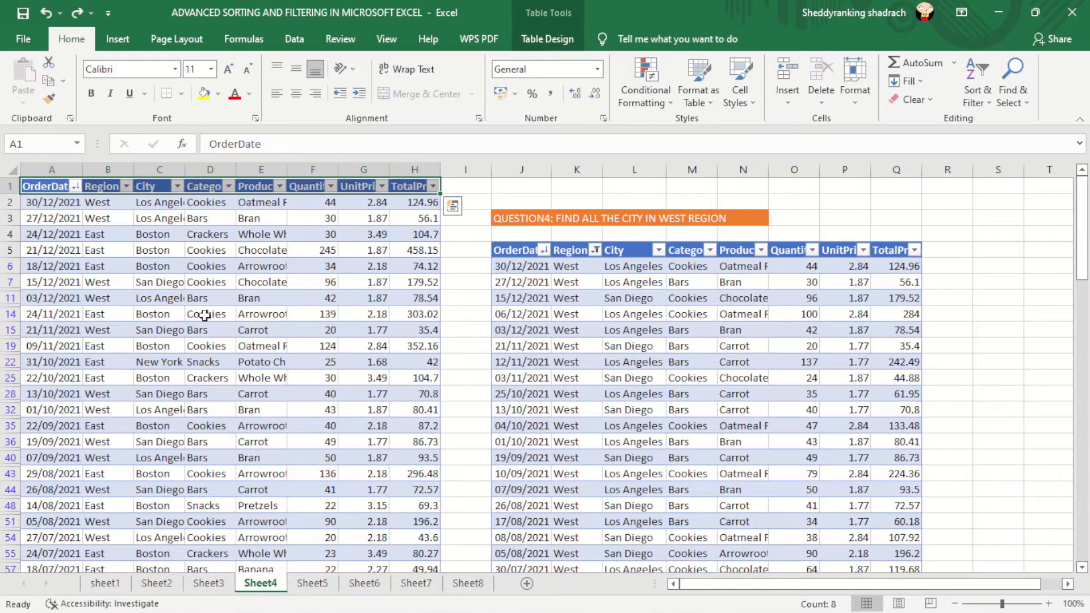
pyautogui.click(326, 584)
pyautogui.click(681, 369)
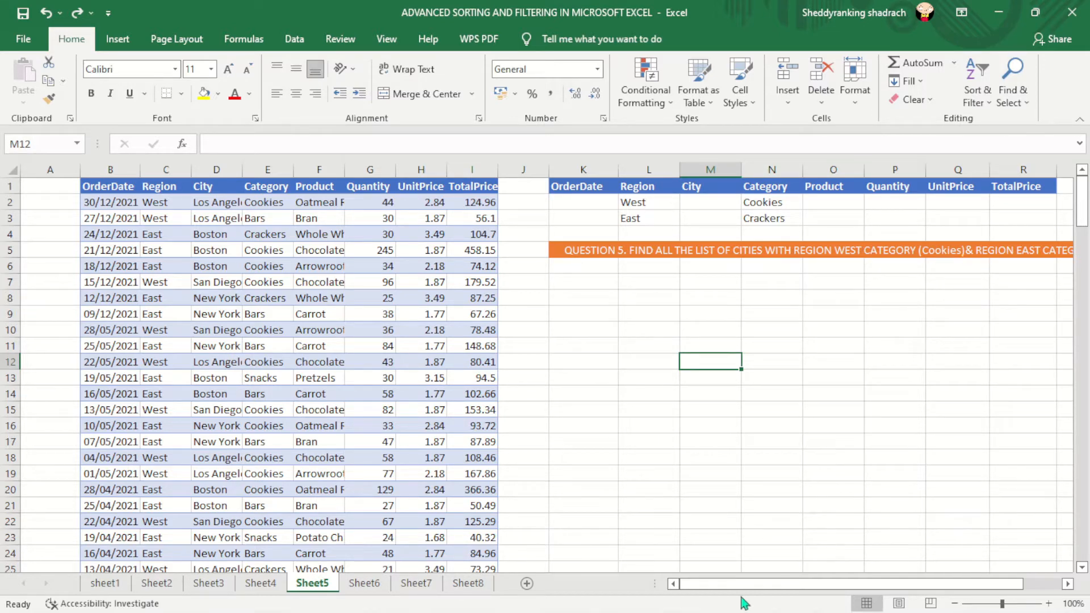
# Step: Try filtering the Sheet5 order table in columns B to I by the value of the Crackers cell E4
pyautogui.moveTo(759, 584); pyautogui.dragTo(933, 573)
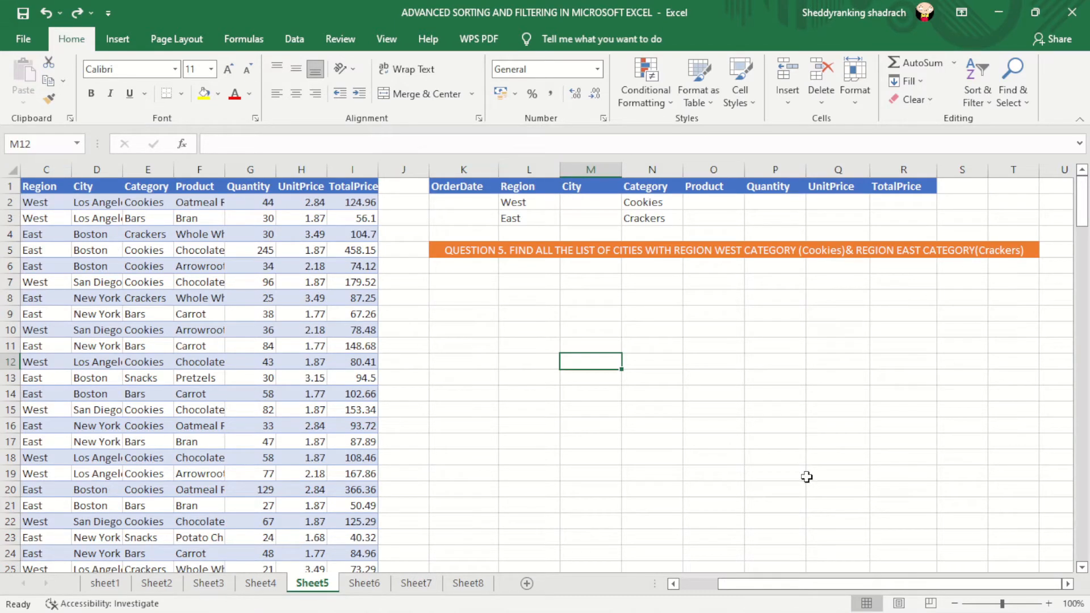
pyautogui.moveTo(776, 584); pyautogui.dragTo(658, 586)
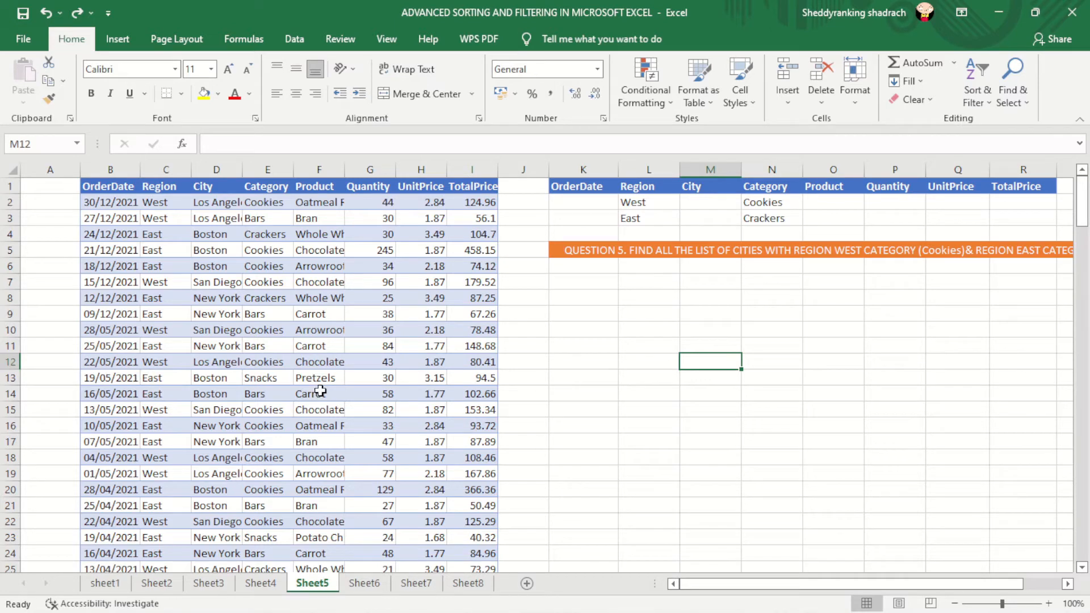
pyautogui.moveTo(744, 591); pyautogui.dragTo(722, 585)
pyautogui.click(273, 236)
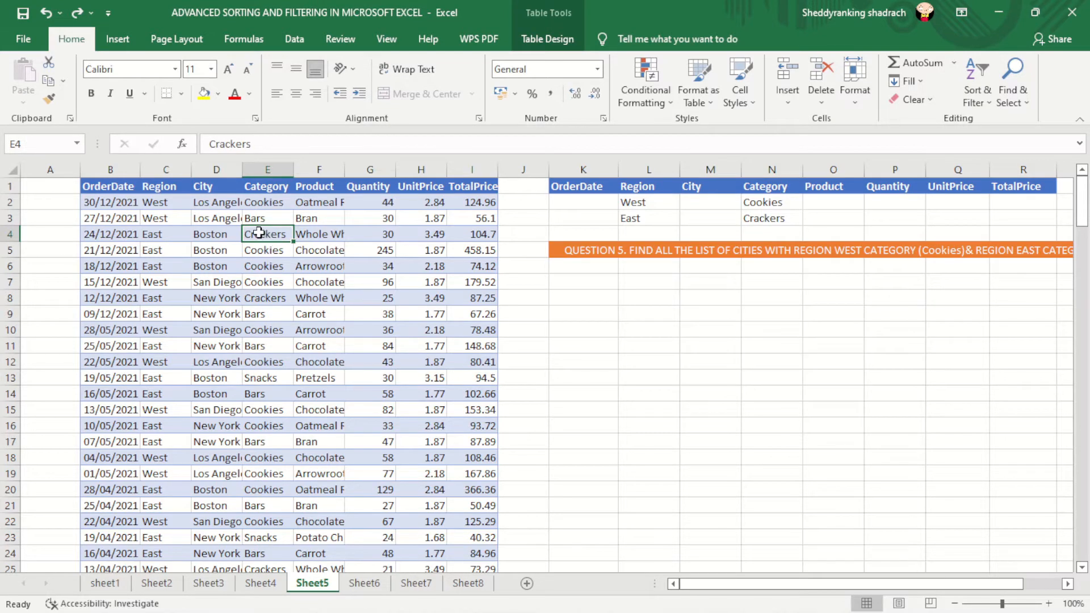
pyautogui.rightClick(258, 233)
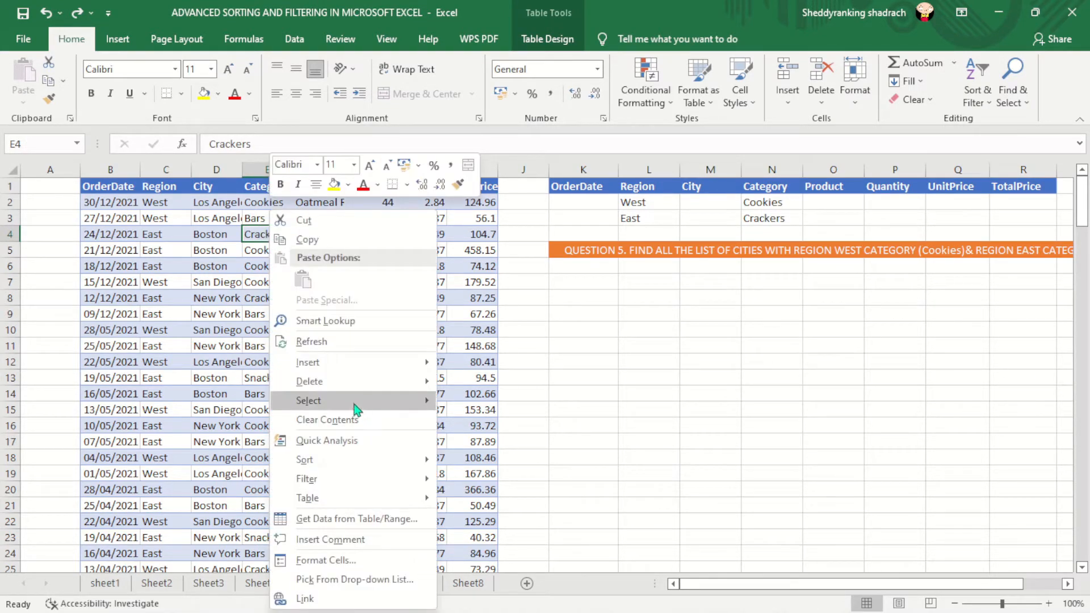
pyautogui.moveTo(318, 481)
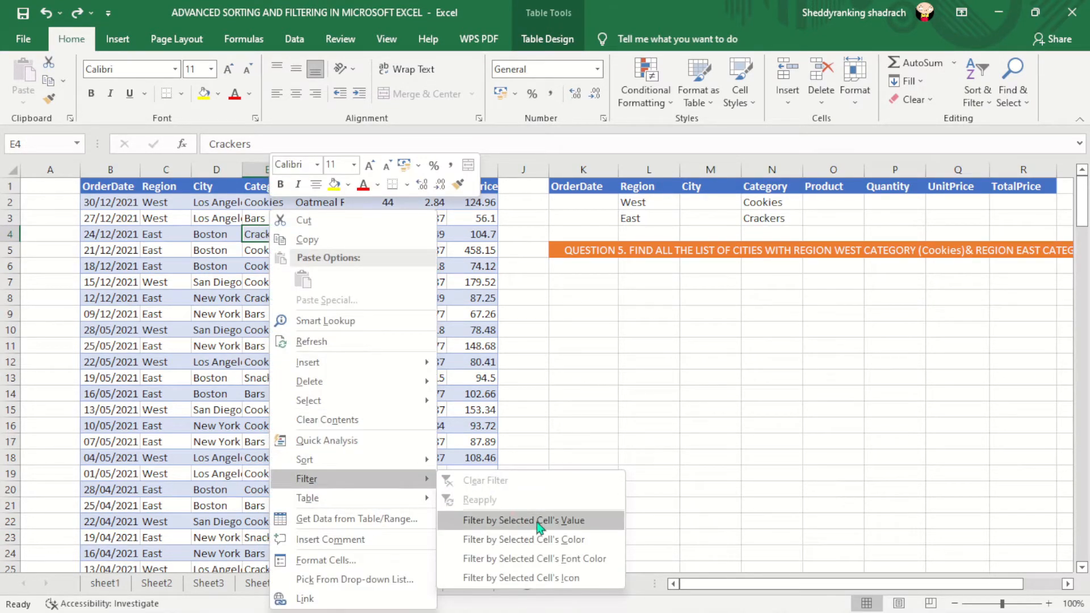
pyautogui.click(539, 525)
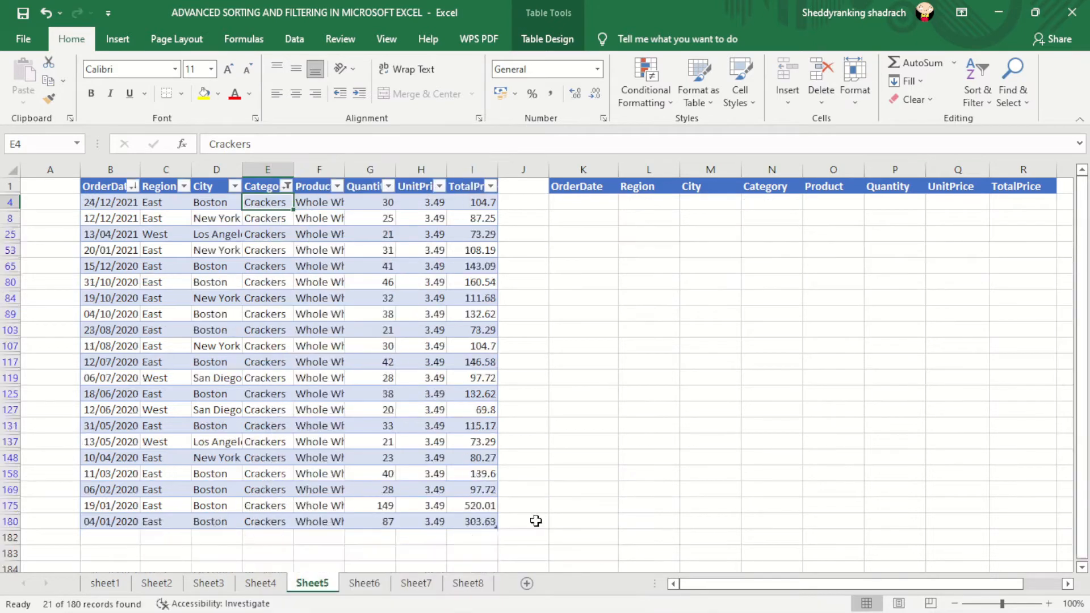
# Step: Check the Region and Category cells of the West rows in the filtered Sheet5 table, and undo the filter
pyautogui.click(161, 237)
pyautogui.click(290, 238)
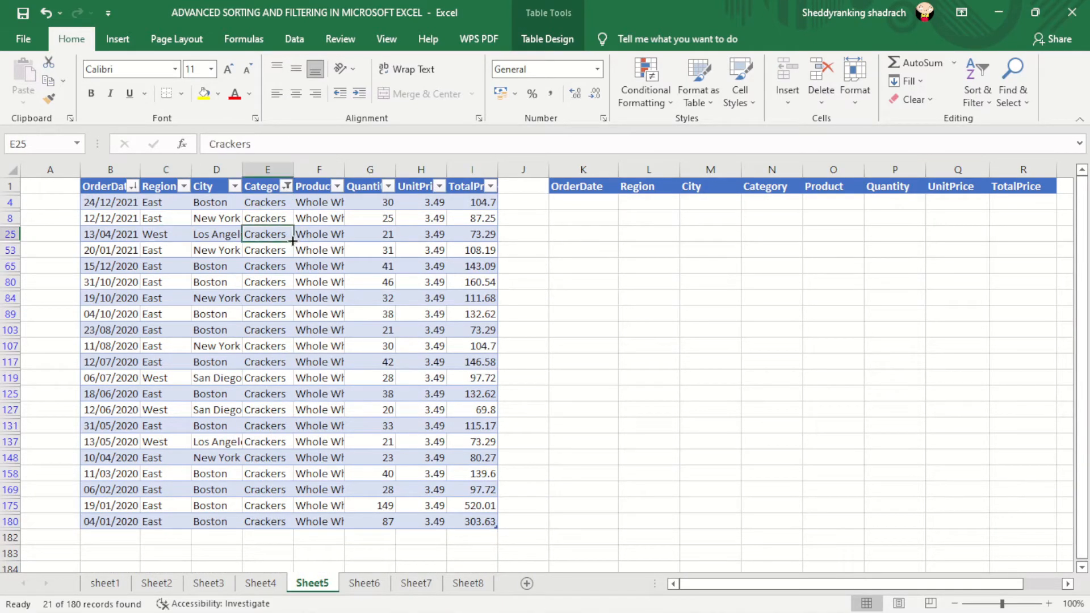
pyautogui.click(154, 410)
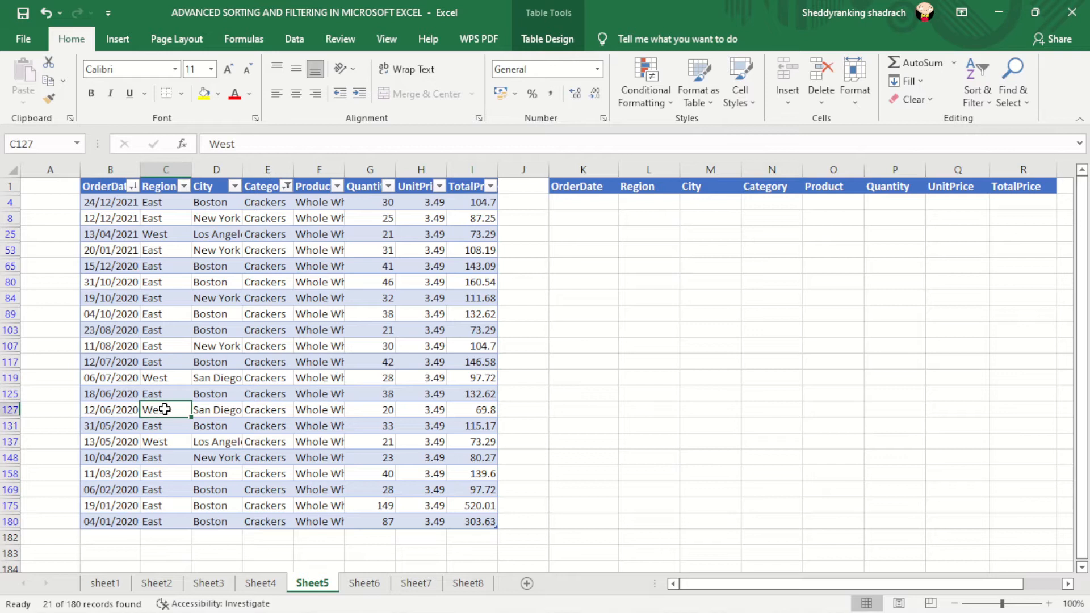
pyautogui.click(264, 411)
pyautogui.click(147, 458)
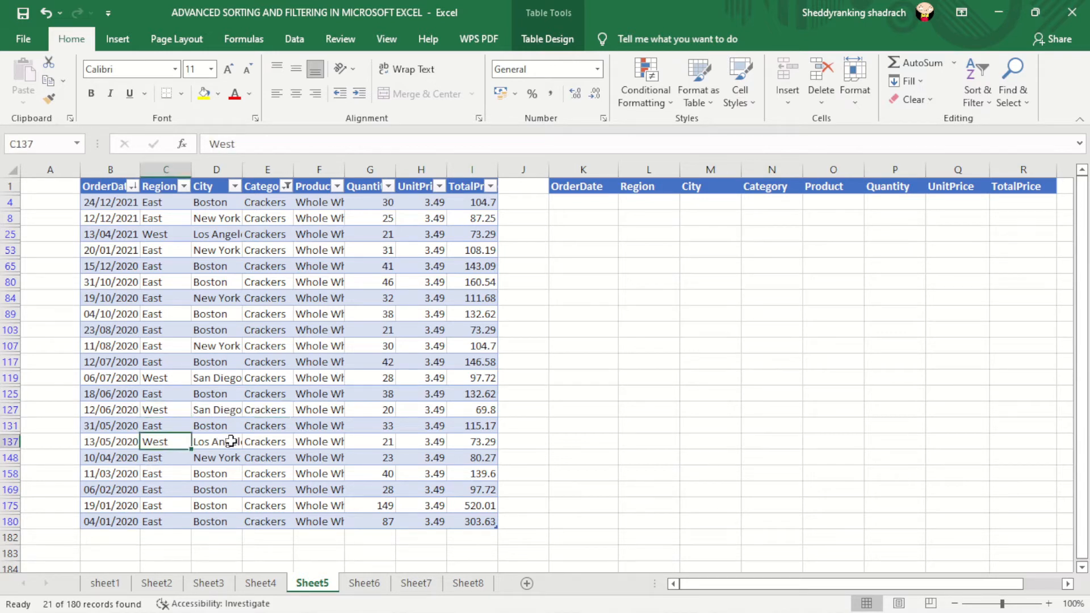
pyautogui.click(264, 455)
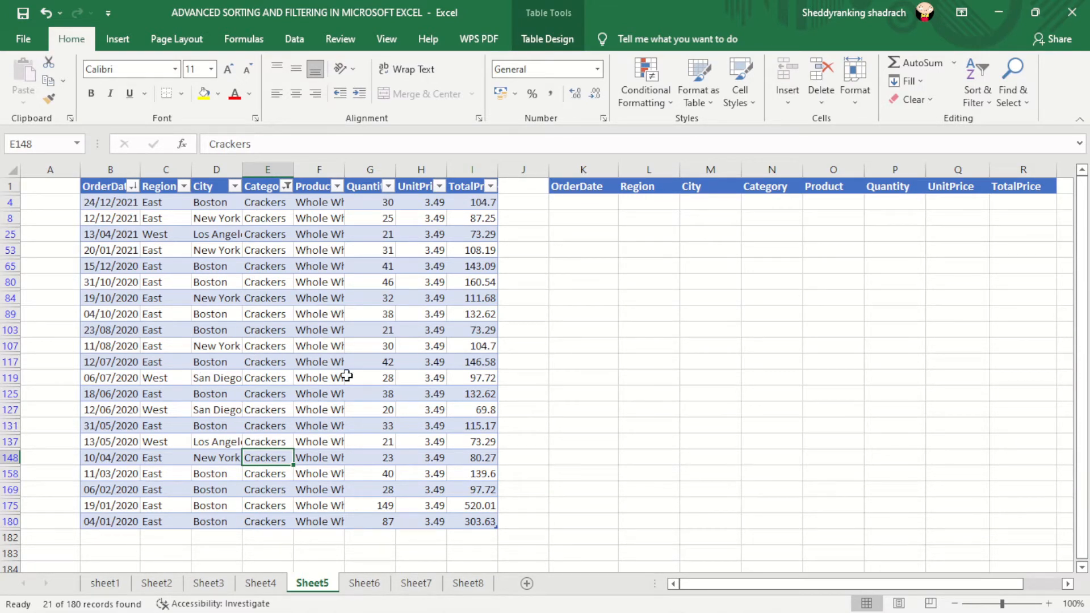
pyautogui.hotkey('ctrl', 'z')
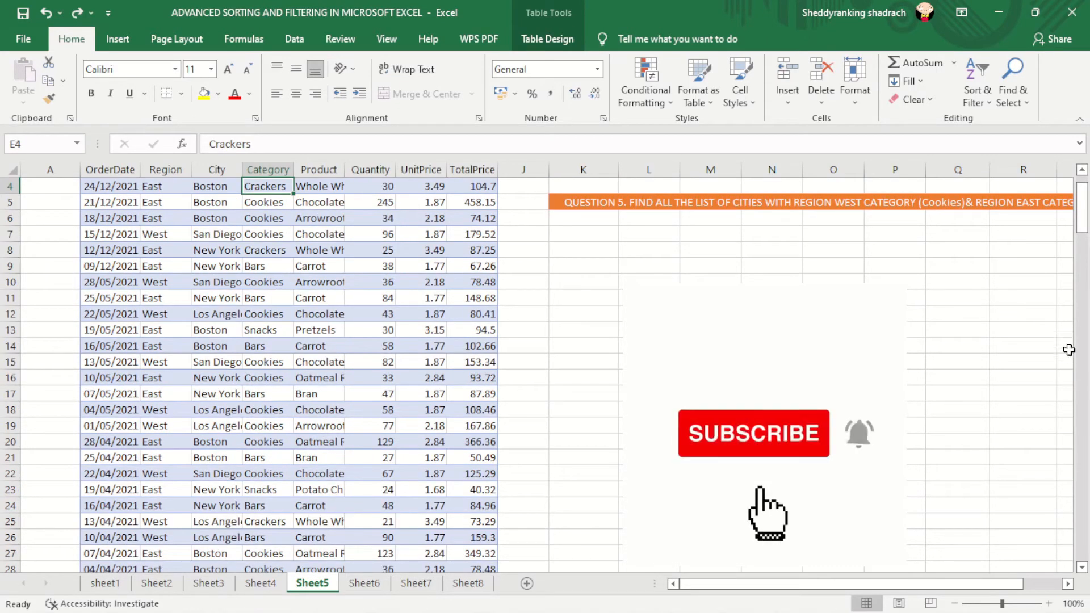
pyautogui.moveTo(1085, 217); pyautogui.dragTo(1083, 205)
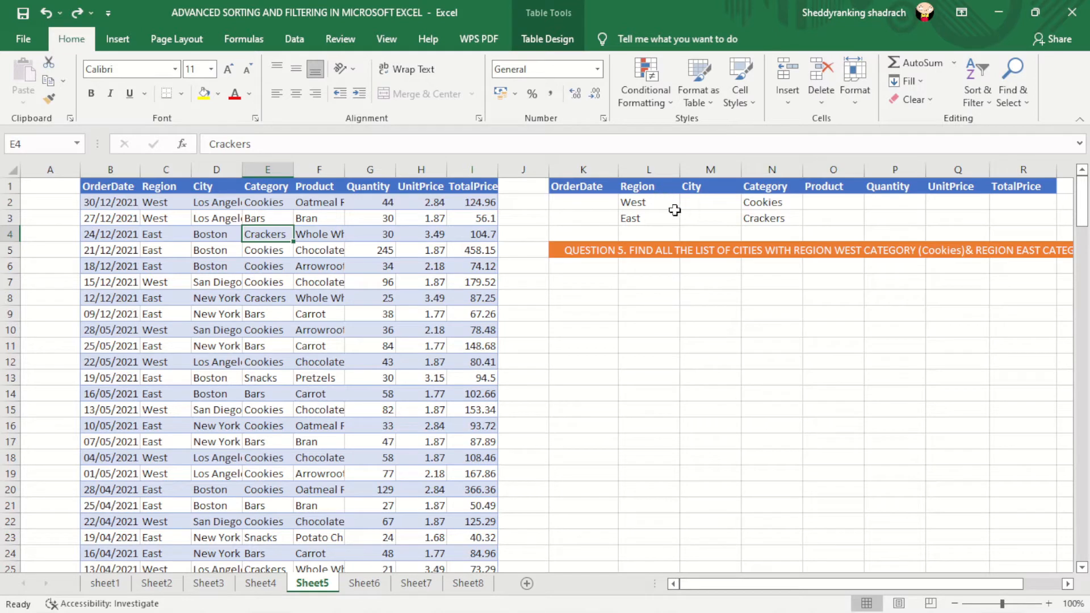
# Step: Examine the Sheet5 table headers and the criteria block in K1:R3 with its Region and Category pairs
pyautogui.click(658, 350)
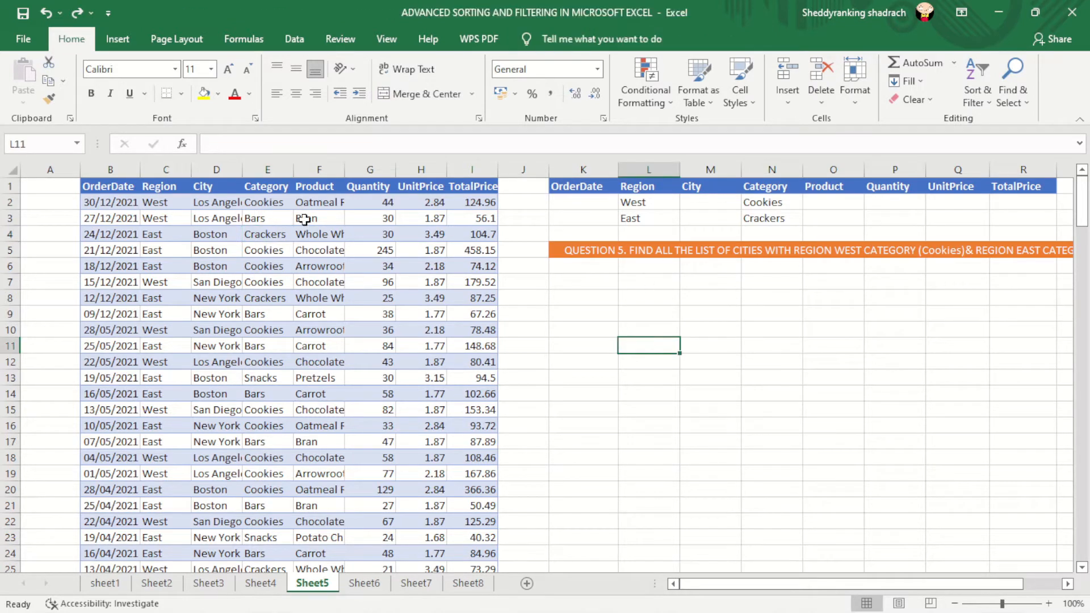
pyautogui.moveTo(88, 187); pyautogui.dragTo(495, 192)
pyautogui.click(571, 230)
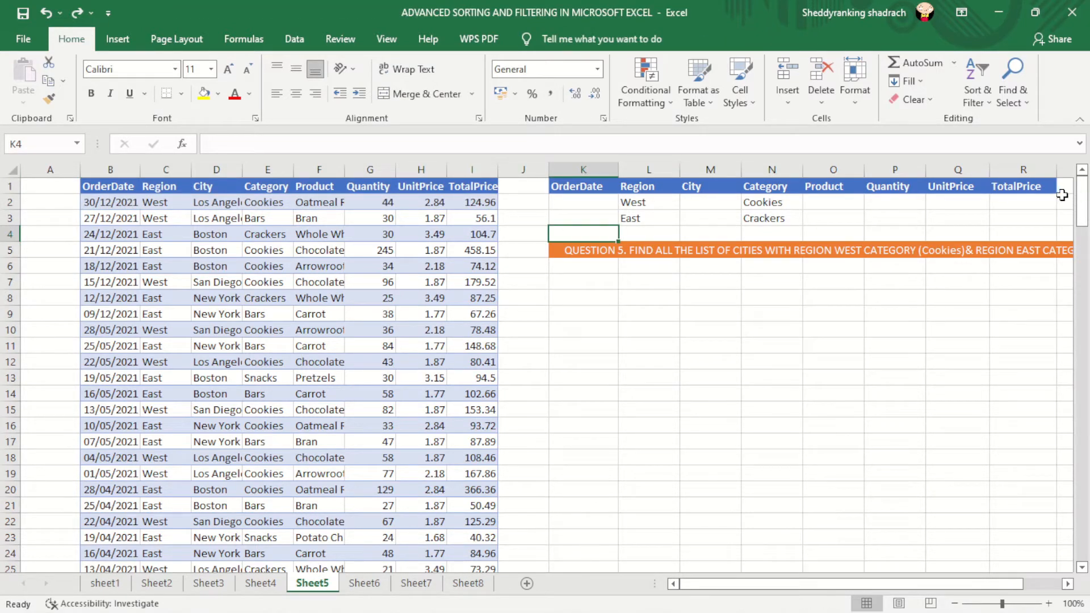
pyautogui.click(1000, 219)
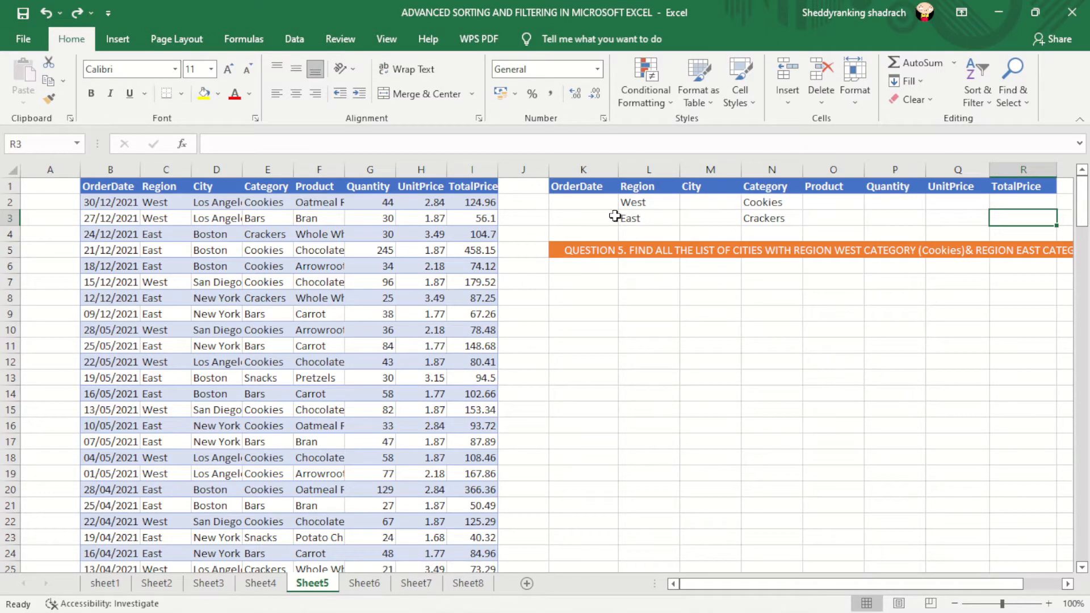
pyautogui.click(663, 206)
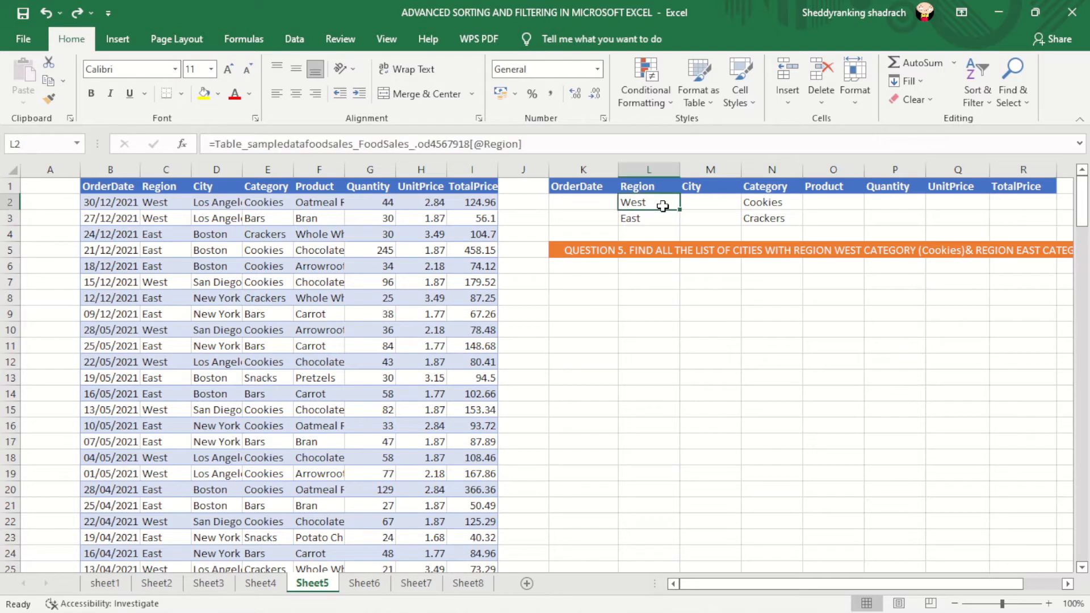
pyautogui.click(758, 205)
pyautogui.click(655, 220)
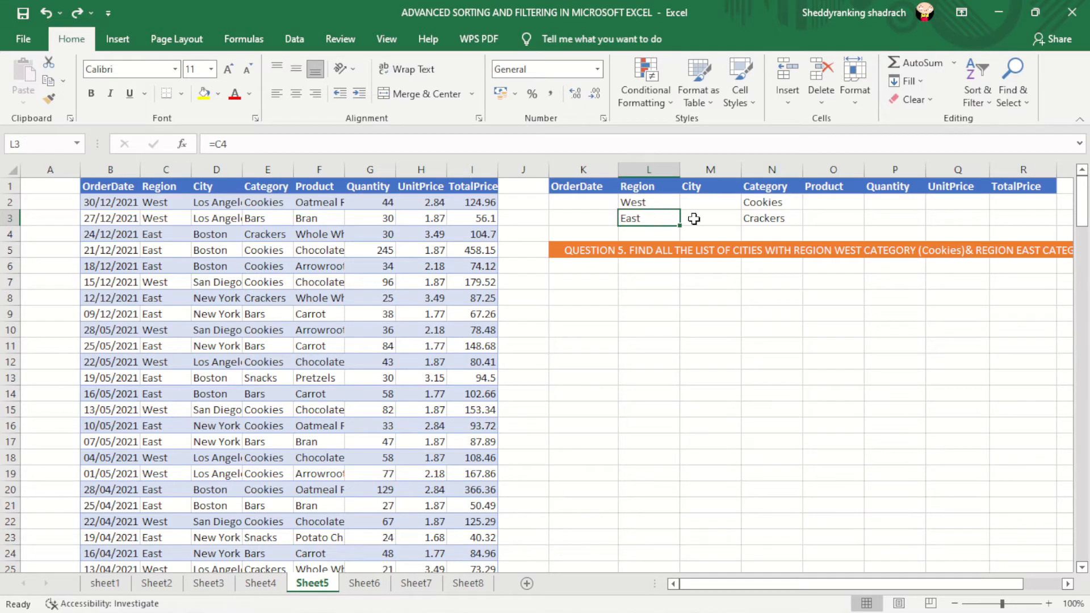
pyautogui.click(784, 220)
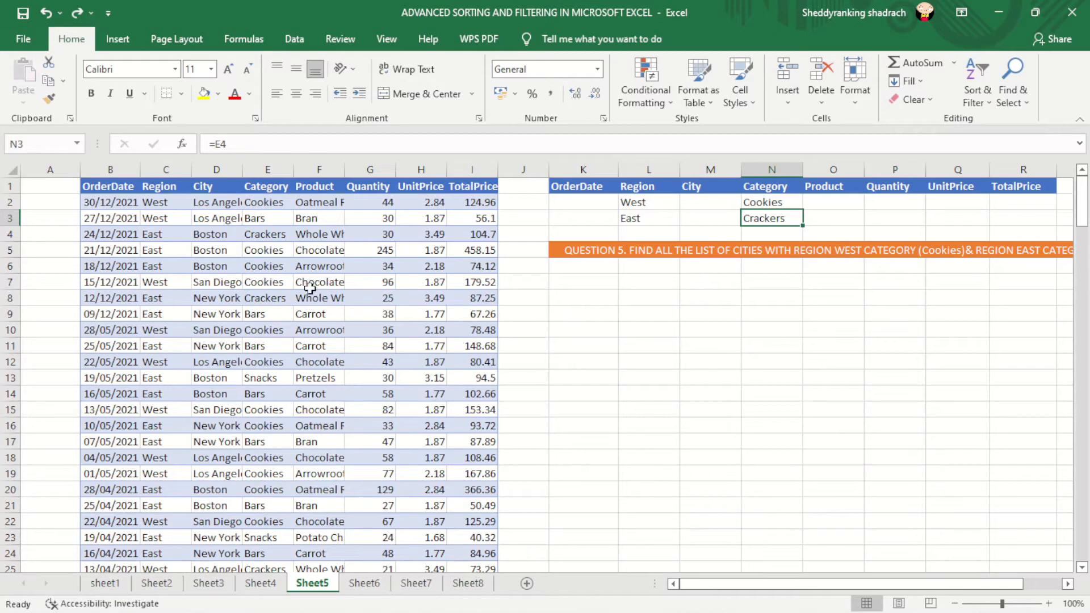
# Step: Run an Advanced Filter on list range $B$1:$I$181 with criteria range $K$1:$R$3, copying the results to $K$10:$R$10
pyautogui.click(214, 282)
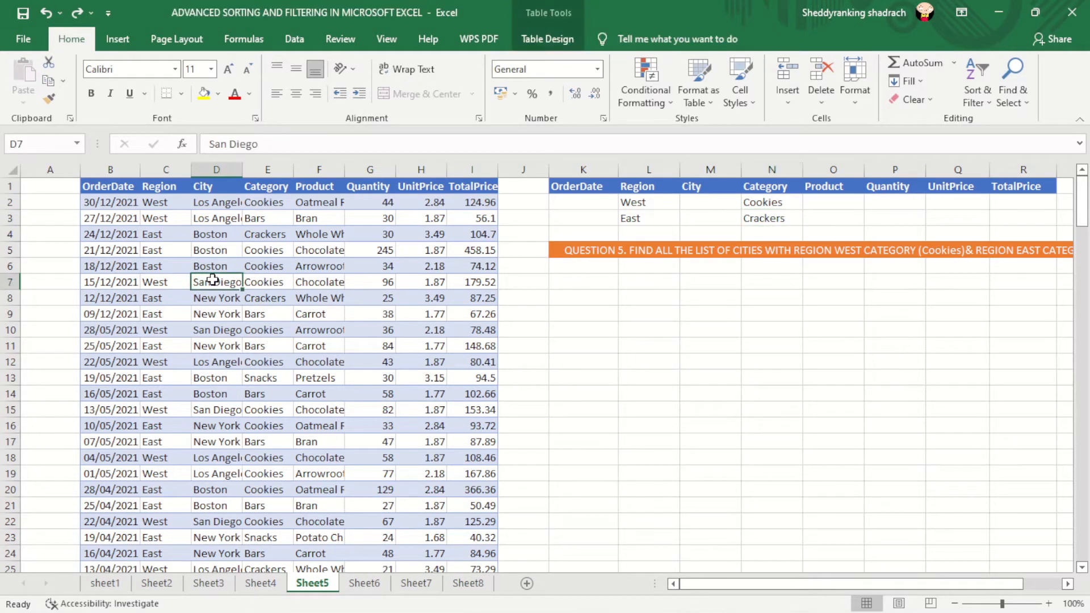
pyautogui.click(284, 42)
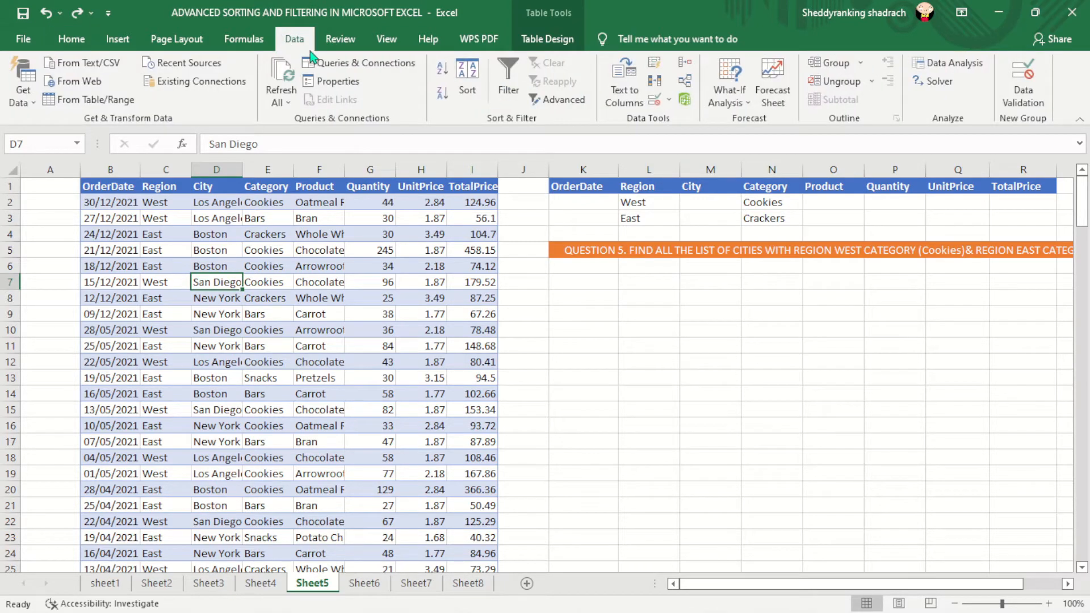
pyautogui.click(562, 101)
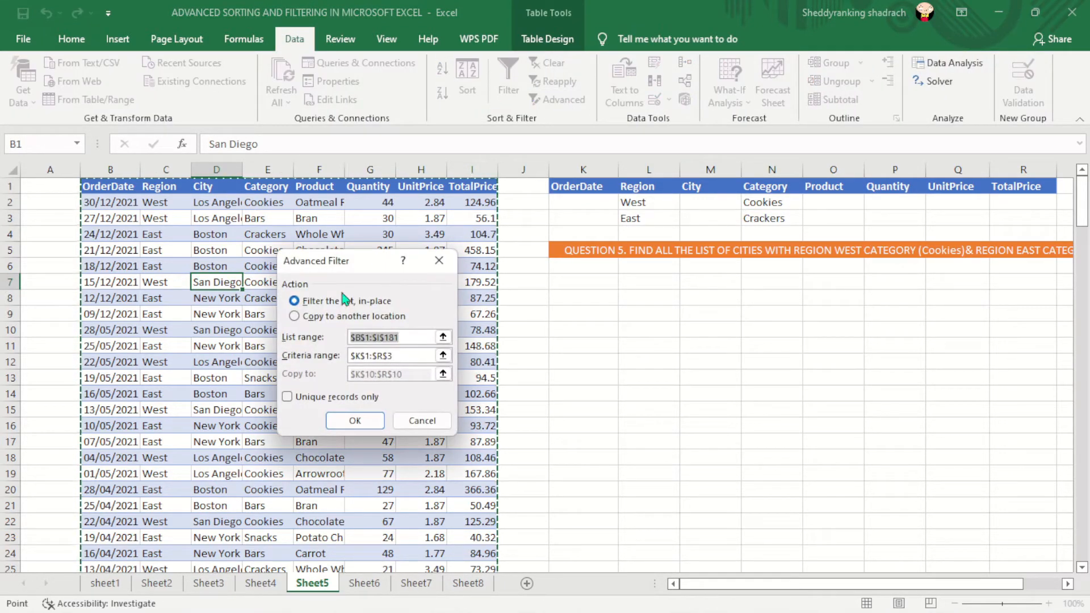
pyautogui.moveTo(367, 270); pyautogui.dragTo(899, 316)
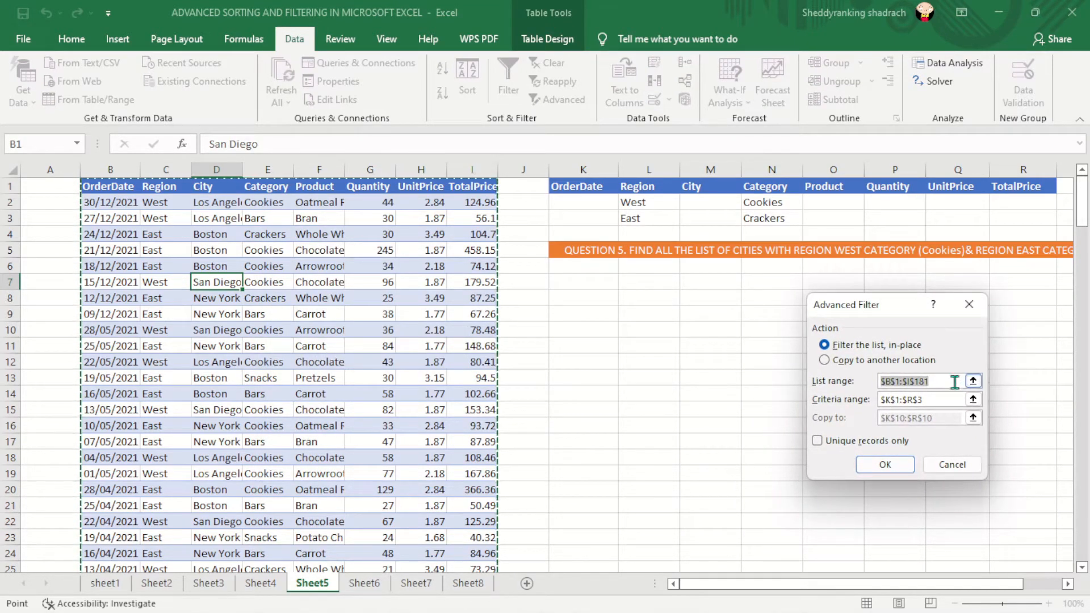
pyautogui.click(932, 404)
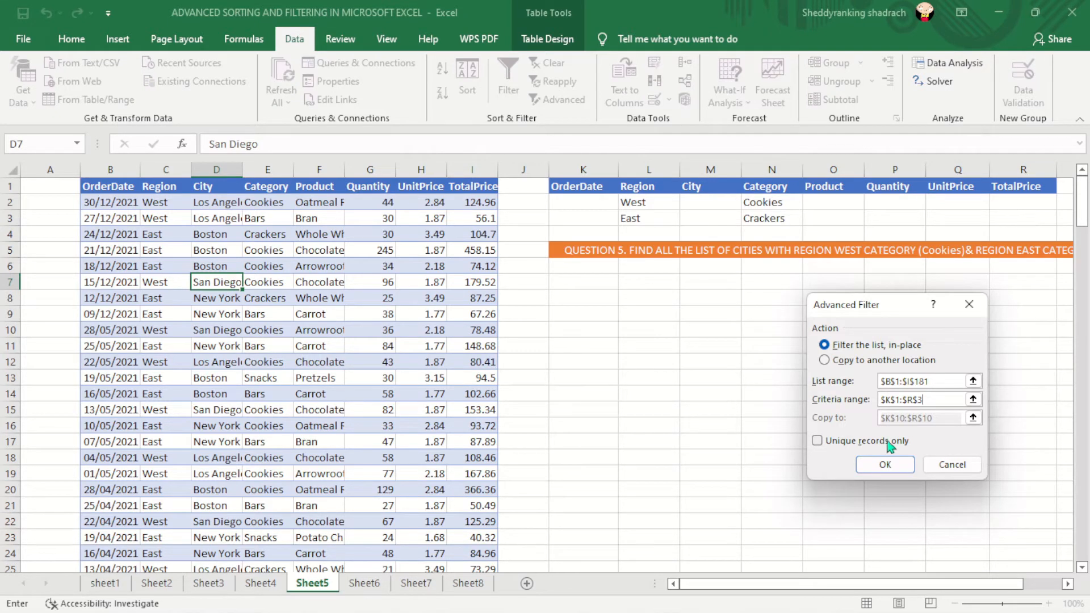
pyautogui.click(826, 361)
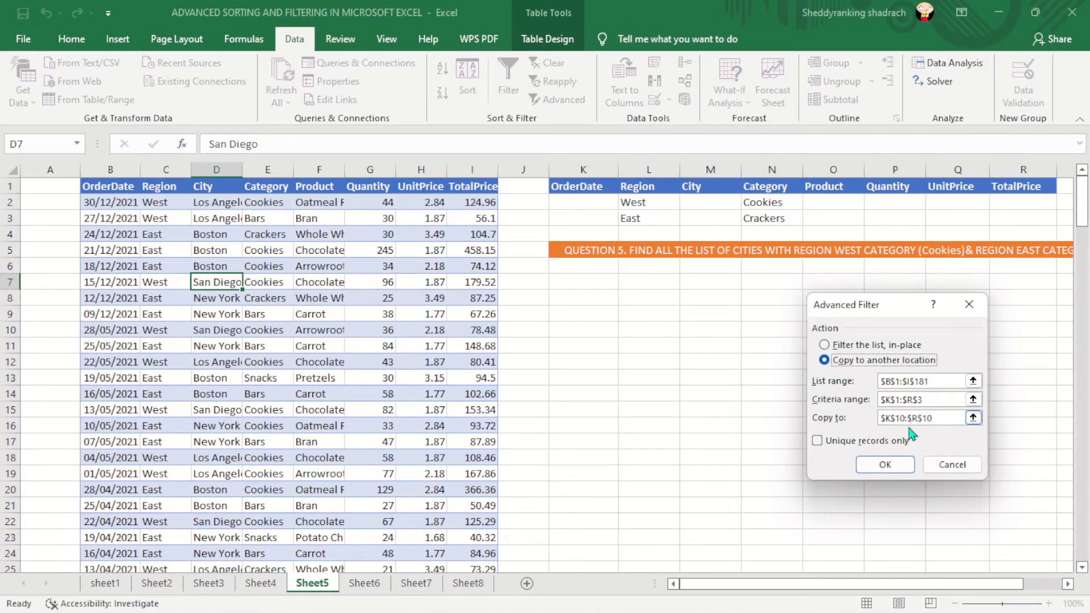
pyautogui.click(938, 420)
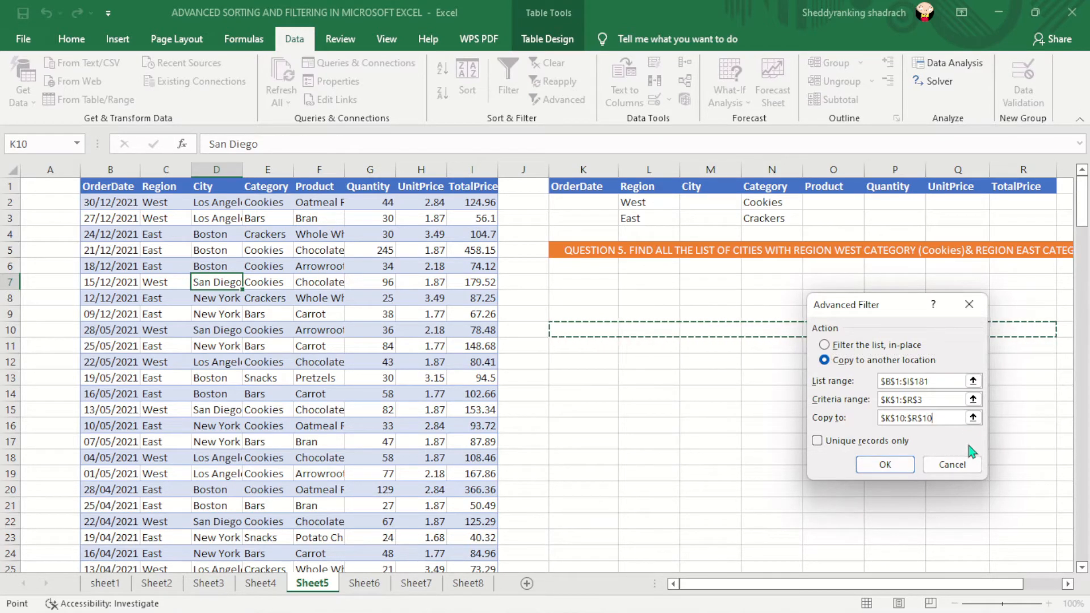
pyautogui.click(900, 469)
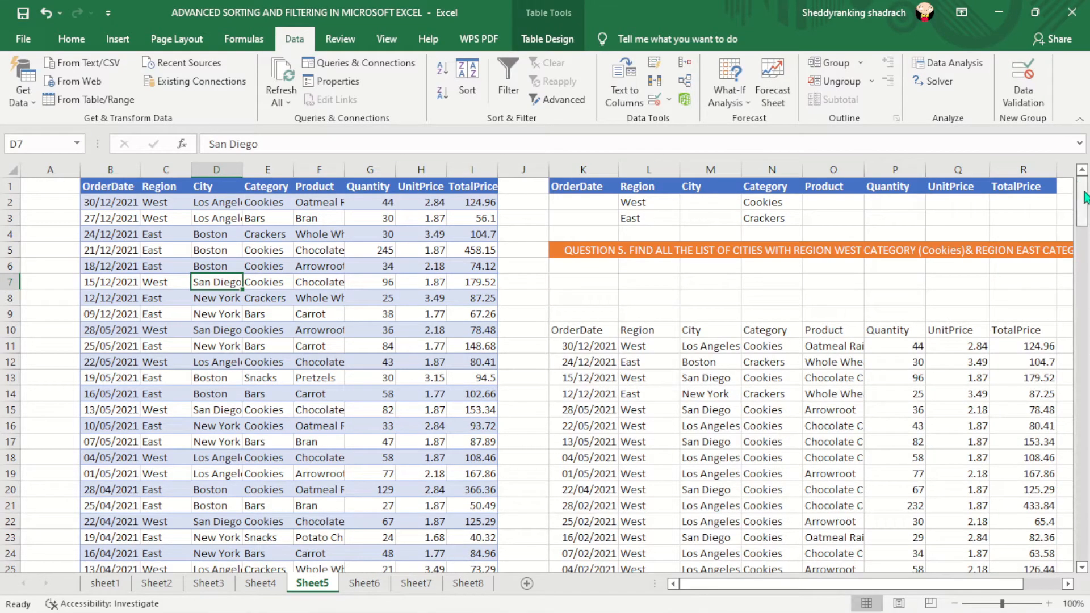
# Step: Check the Region and Category values in the extracted Sheet5 list against the criteria, and go to cell K11 on Sheet6
pyautogui.moveTo(1086, 197)
pyautogui.mouseDown()
pyautogui.moveTo(1086, 318)
pyautogui.moveTo(1085, 189)
pyautogui.moveTo(1085, 200)
pyautogui.mouseUp()
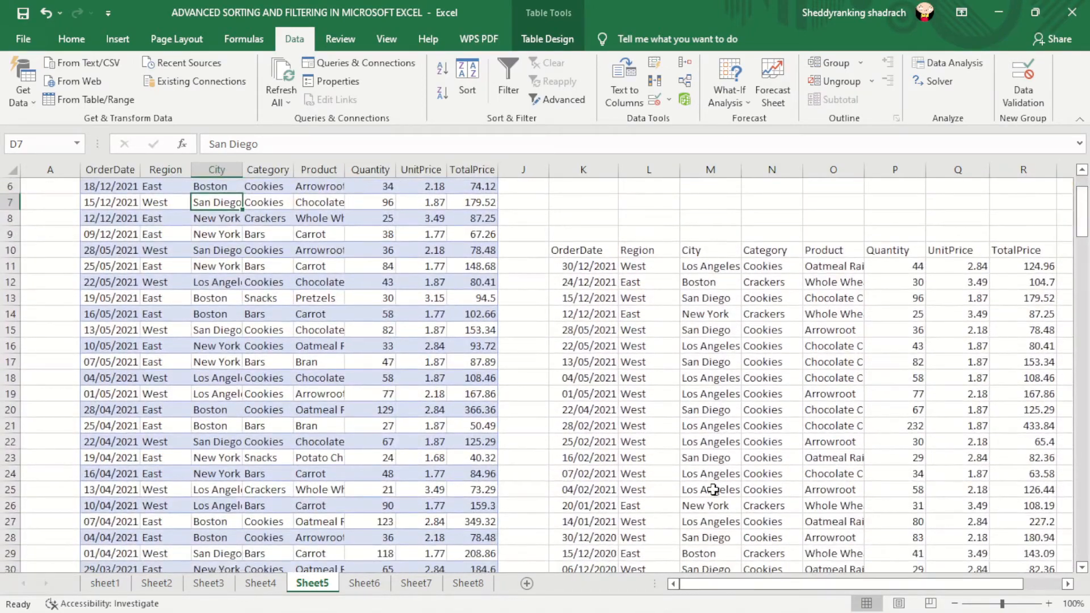
pyautogui.click(635, 300)
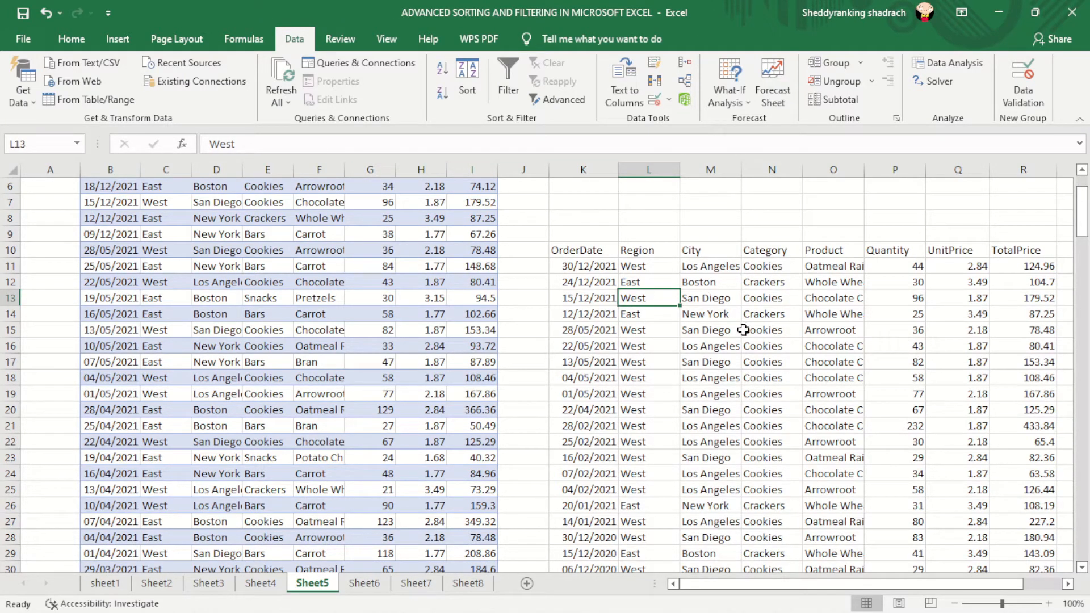
pyautogui.click(629, 286)
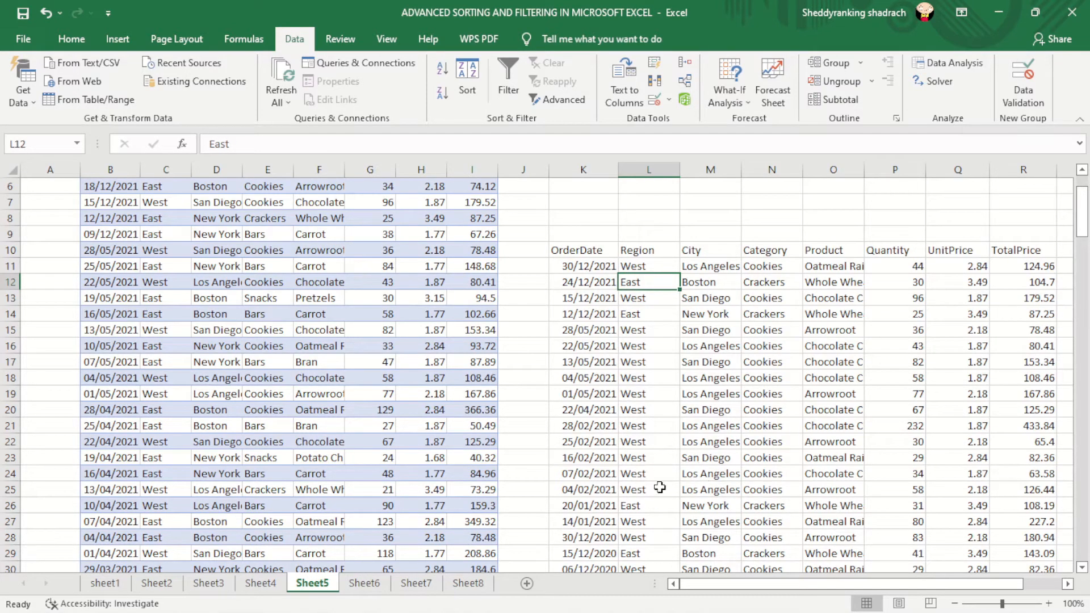
pyautogui.moveTo(652, 493); pyautogui.dragTo(639, 314)
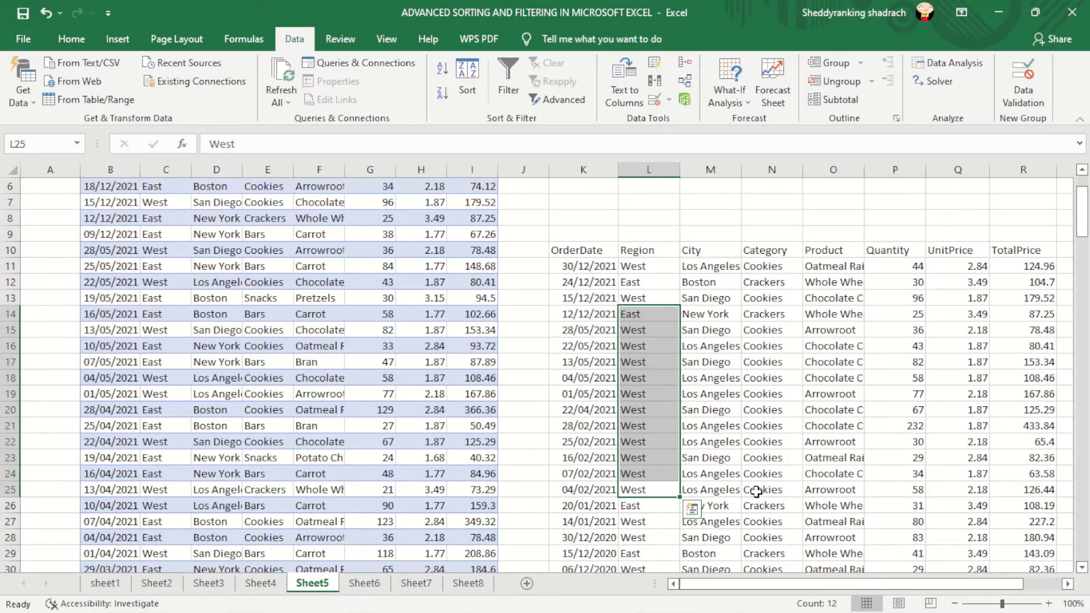
pyautogui.moveTo(756, 492); pyautogui.dragTo(756, 329)
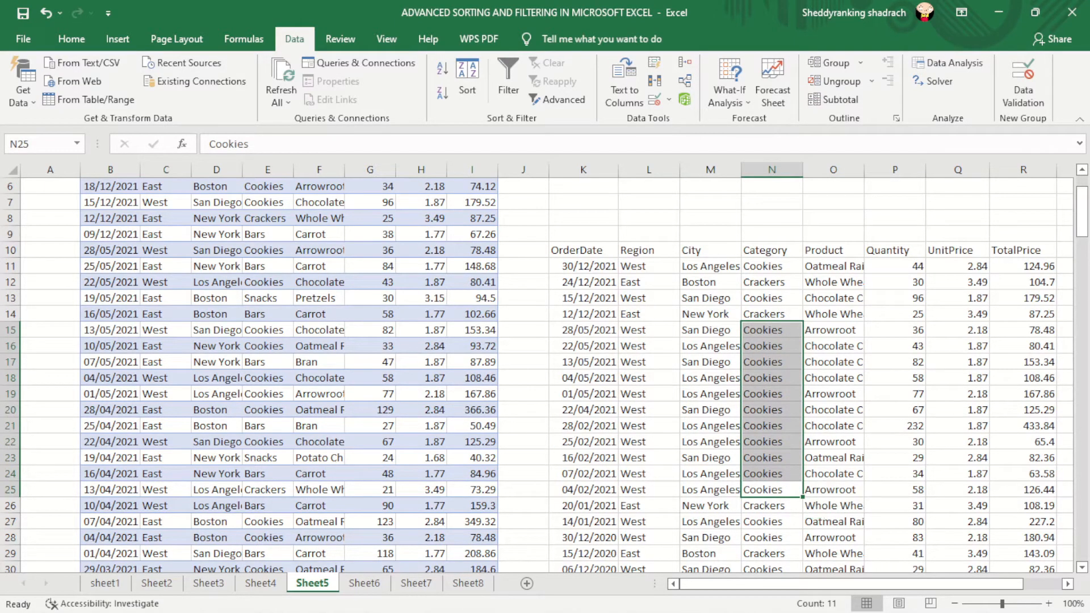
pyautogui.moveTo(1083, 224); pyautogui.dragTo(1083, 209)
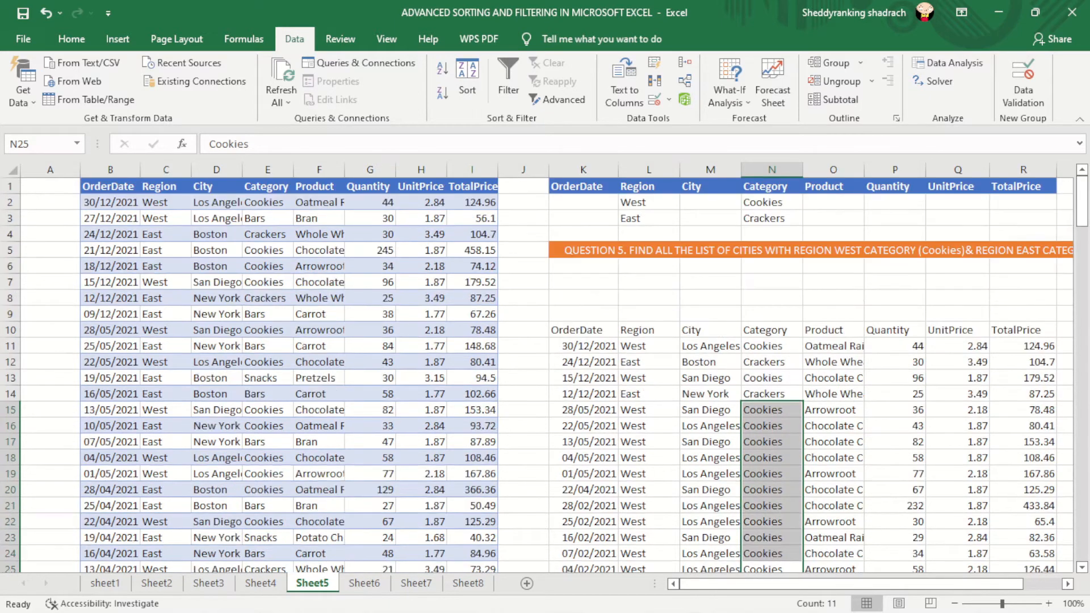
pyautogui.click(754, 287)
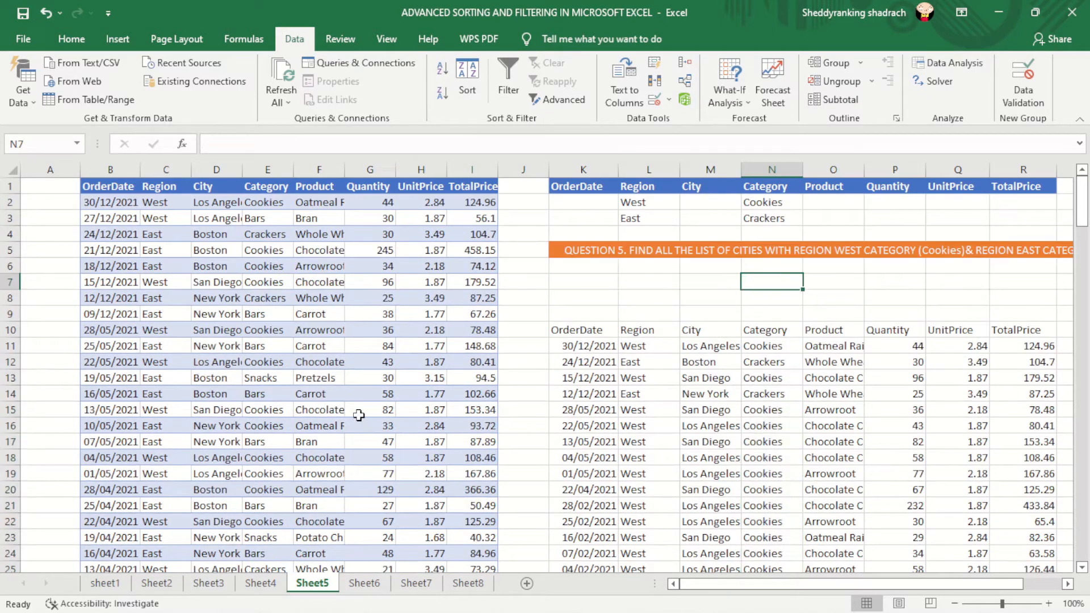
pyautogui.click(364, 583)
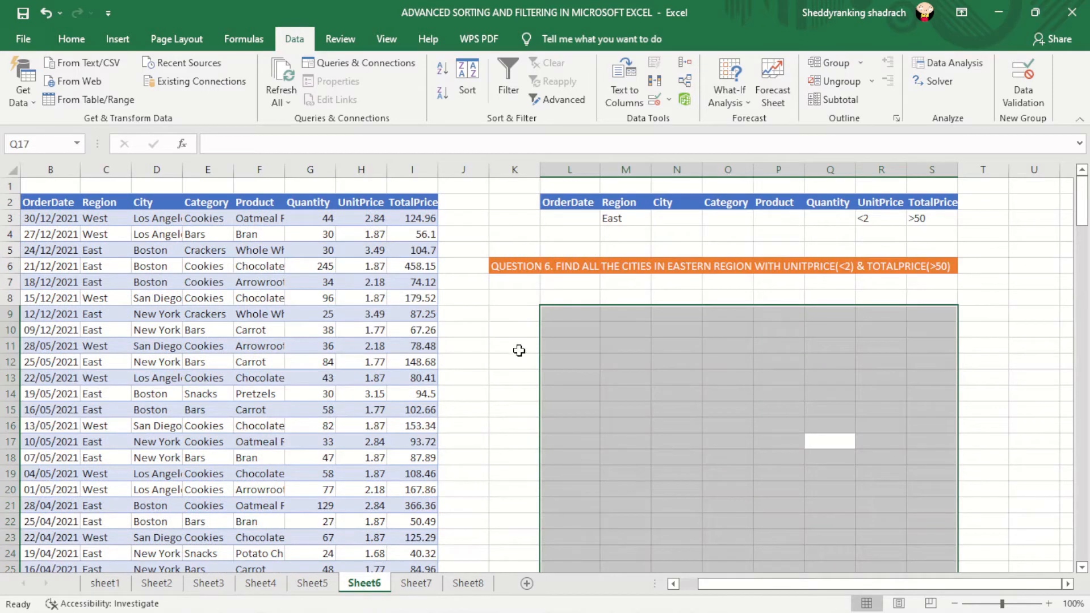
pyautogui.click(515, 350)
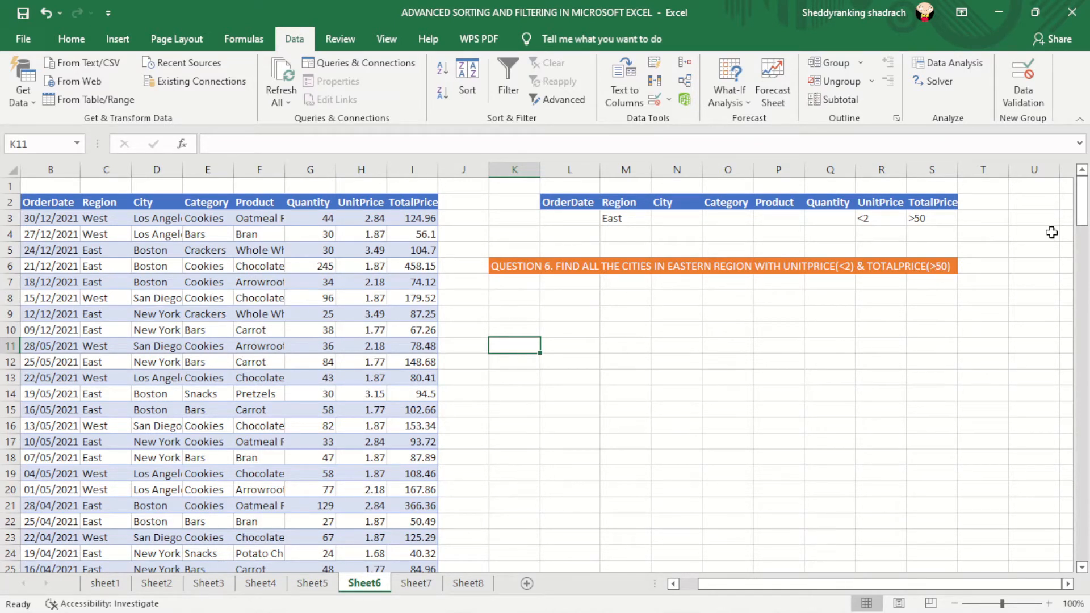
# Step: Examine the Sheet6 criteria for Region, UnitPrice and TotalPrice in row 3 alongside the table's TotalPrice values
pyautogui.moveTo(1086, 203)
pyautogui.mouseDown()
pyautogui.moveTo(1087, 212)
pyautogui.moveTo(1086, 203)
pyautogui.mouseUp()
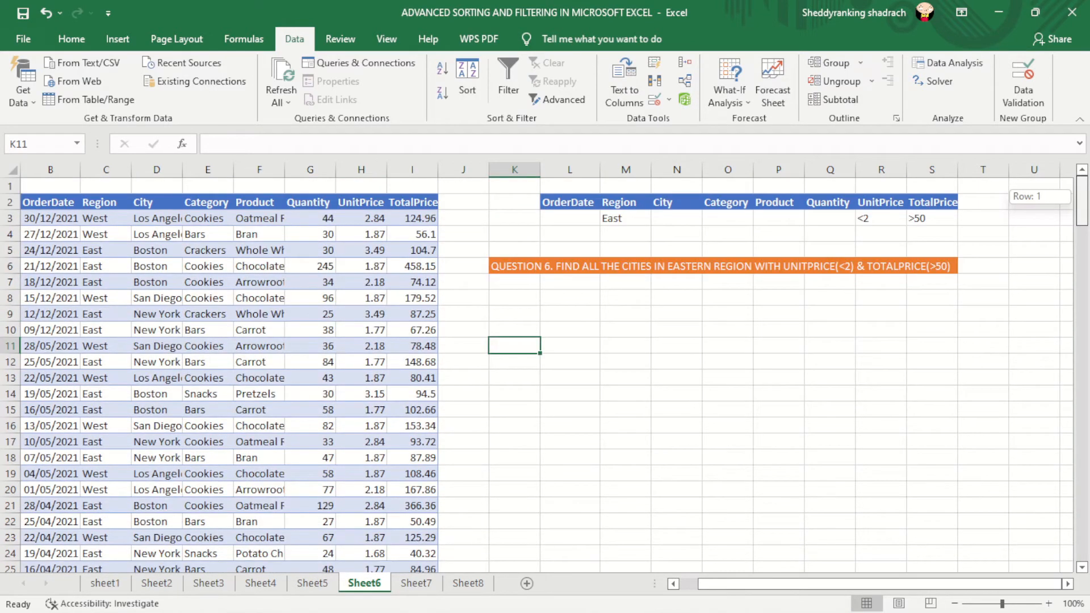
pyautogui.moveTo(1086, 203); pyautogui.dragTo(1087, 204)
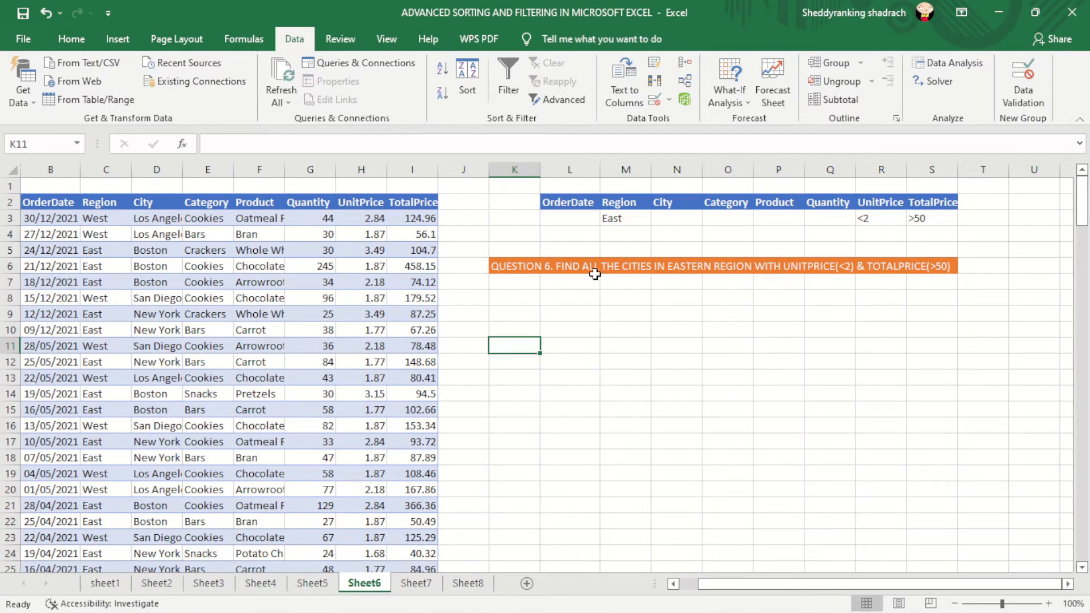
pyautogui.click(631, 222)
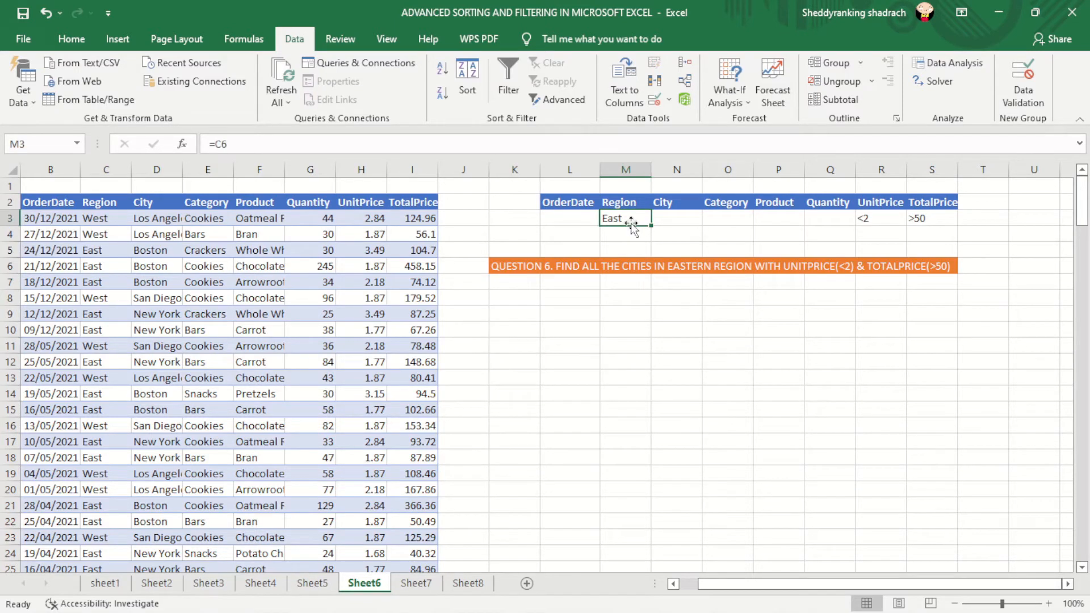
pyautogui.click(883, 223)
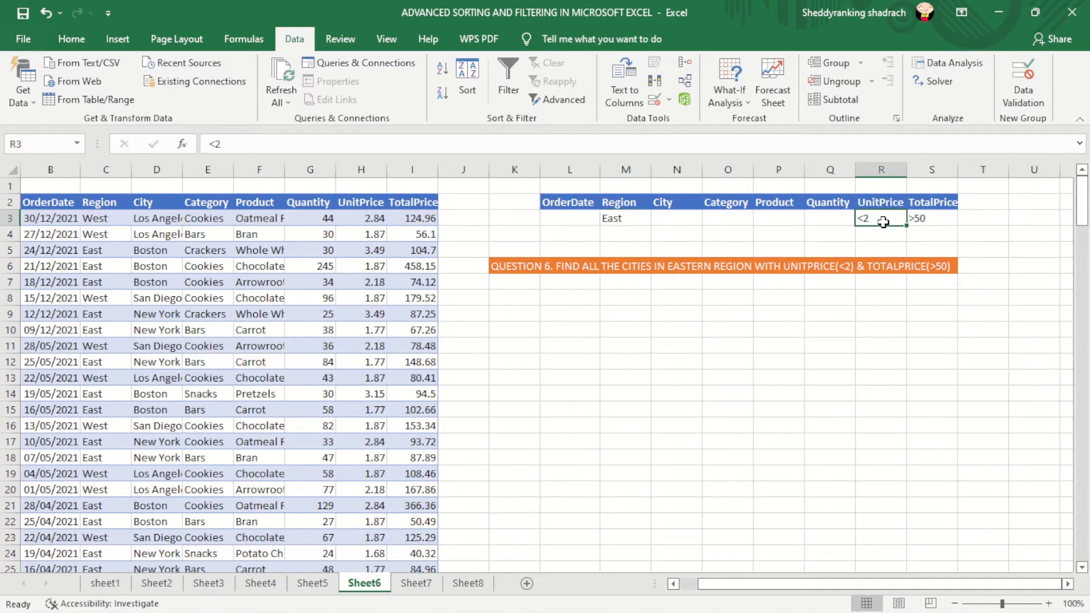
pyautogui.click(932, 224)
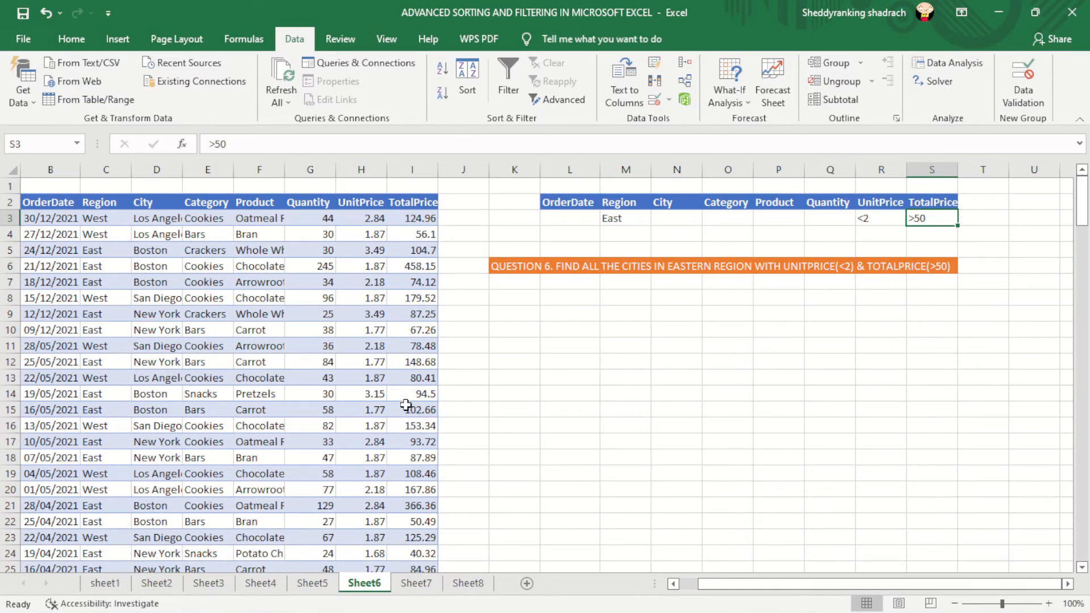
pyautogui.click(420, 555)
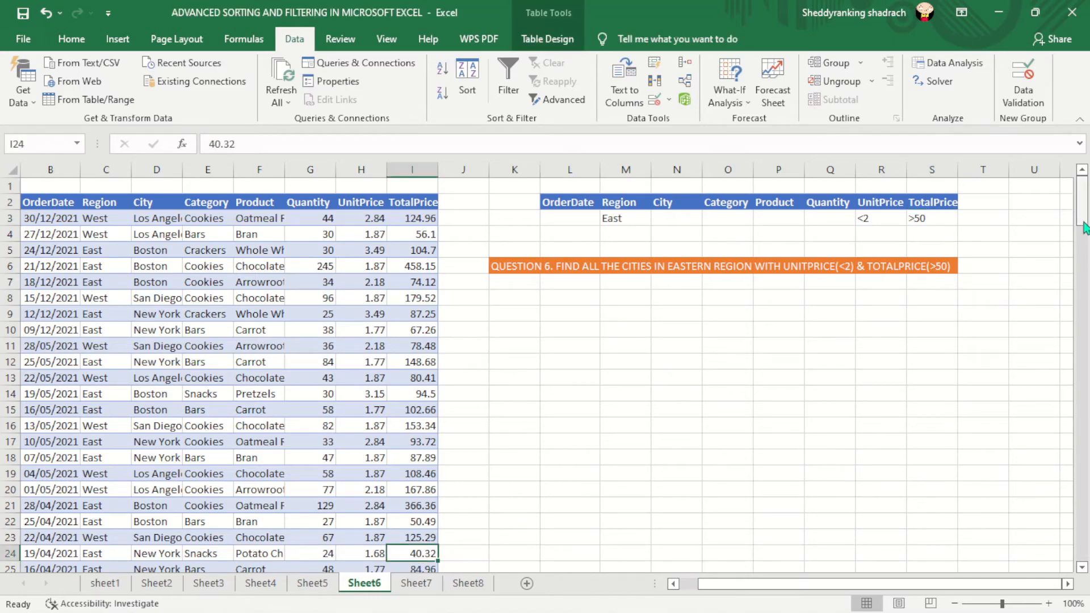
pyautogui.moveTo(1085, 218); pyautogui.dragTo(1086, 193)
# Step: Run an Advanced Filter on list range $B$2:$I$182 with criteria range $L$2:$S$3, copying the results to $L$9:$S$9
pyautogui.click(209, 295)
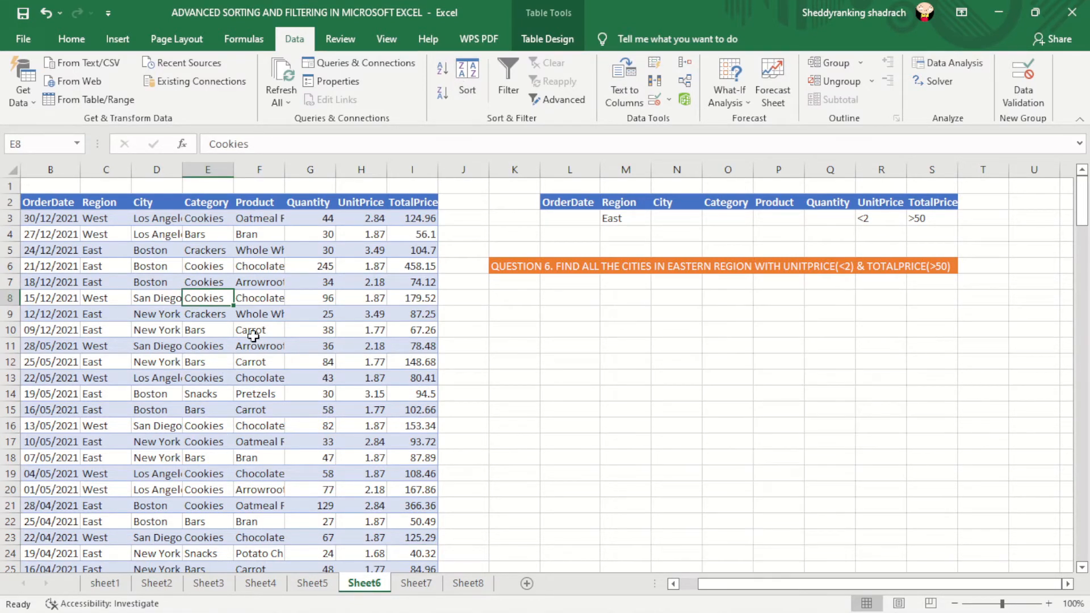
pyautogui.click(561, 102)
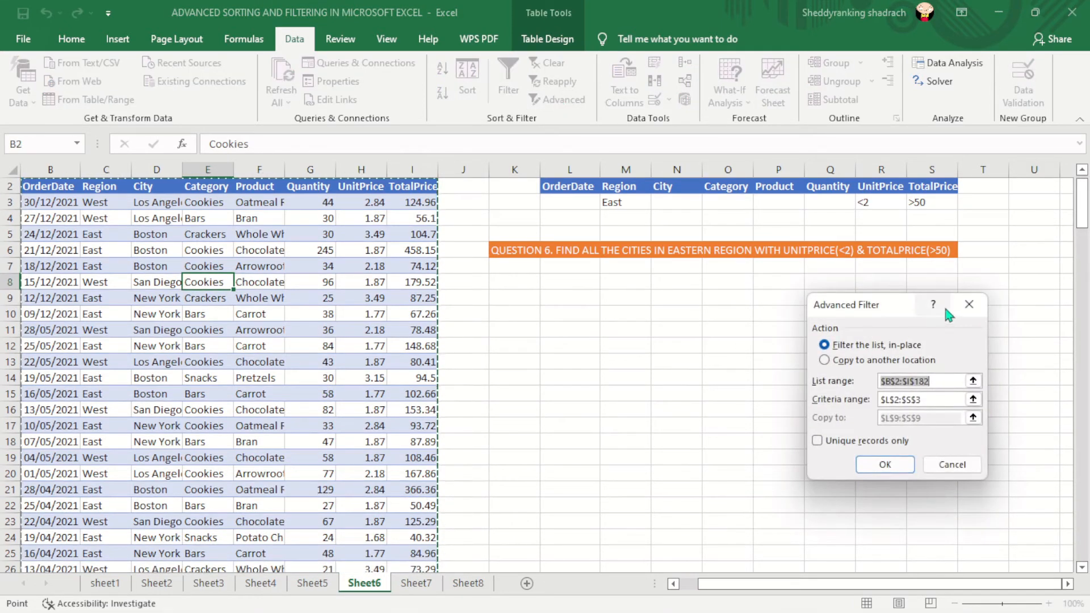
pyautogui.click(824, 360)
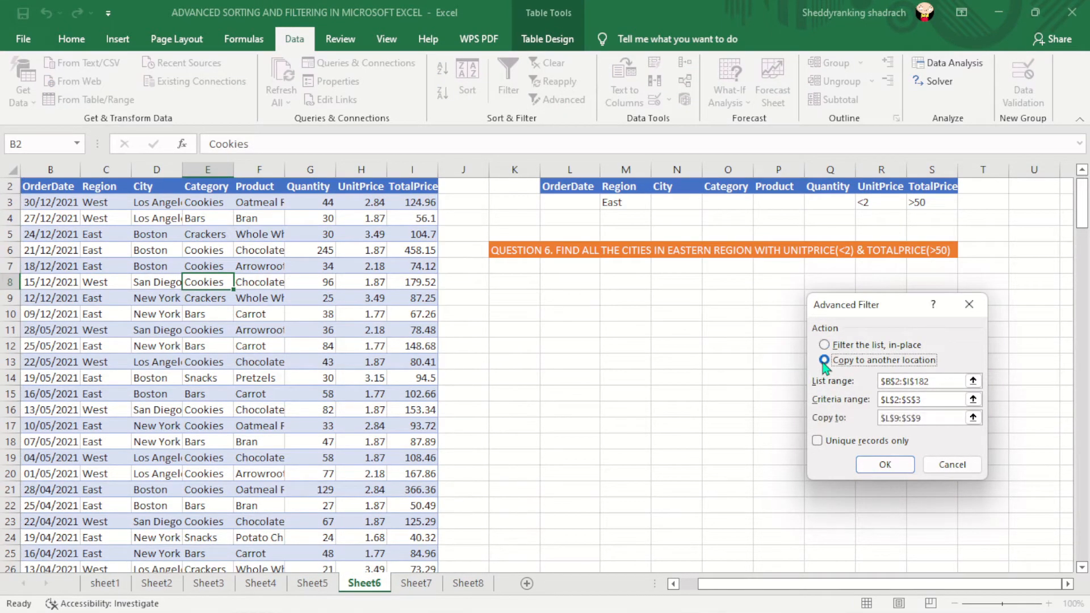
pyautogui.click(946, 385)
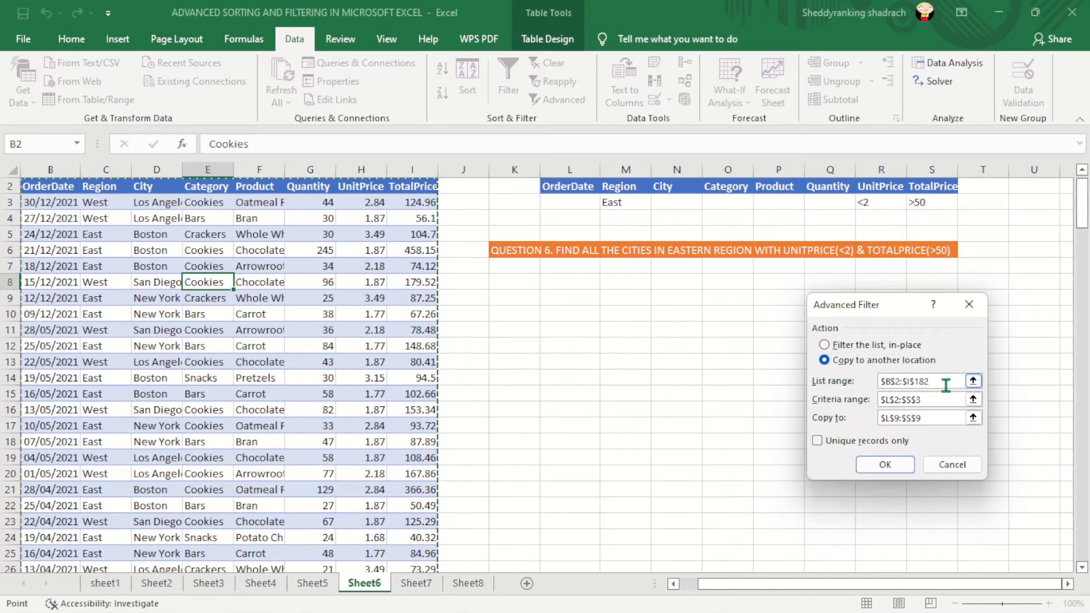
pyautogui.click(929, 399)
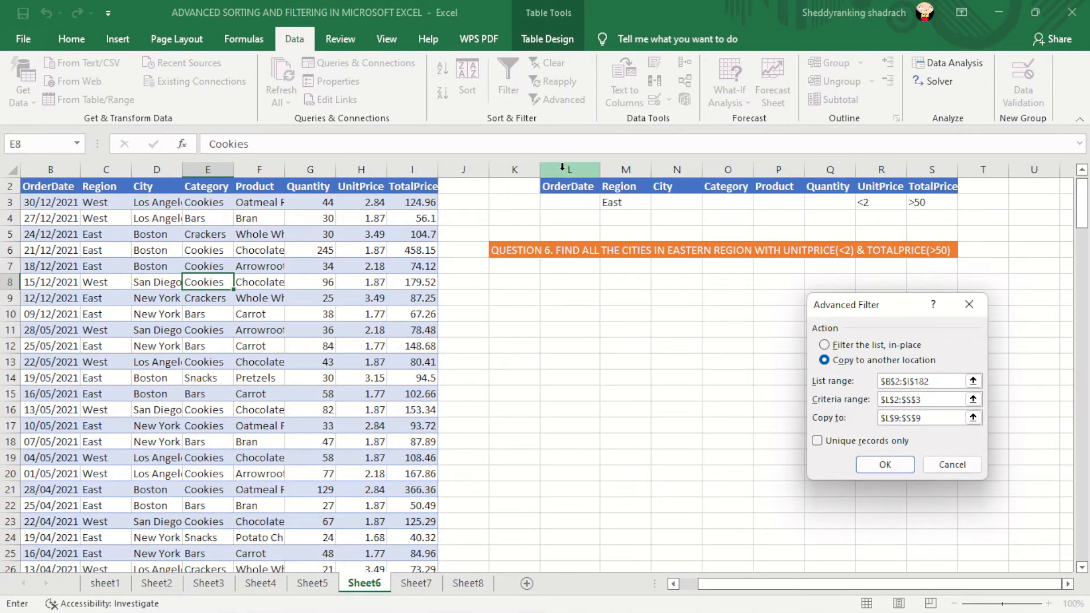
pyautogui.click(924, 418)
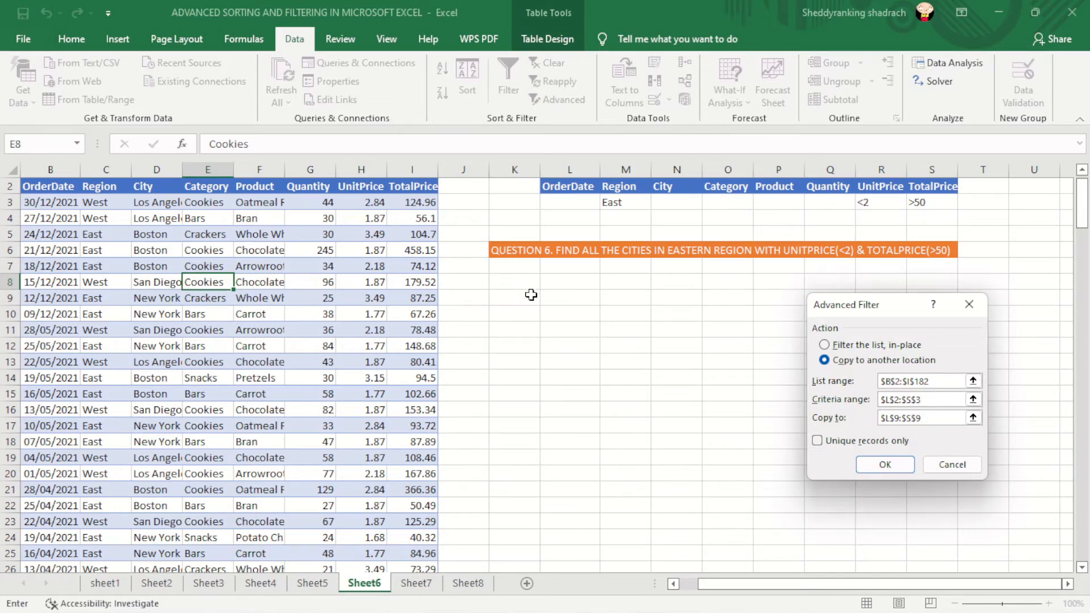
pyautogui.click(886, 466)
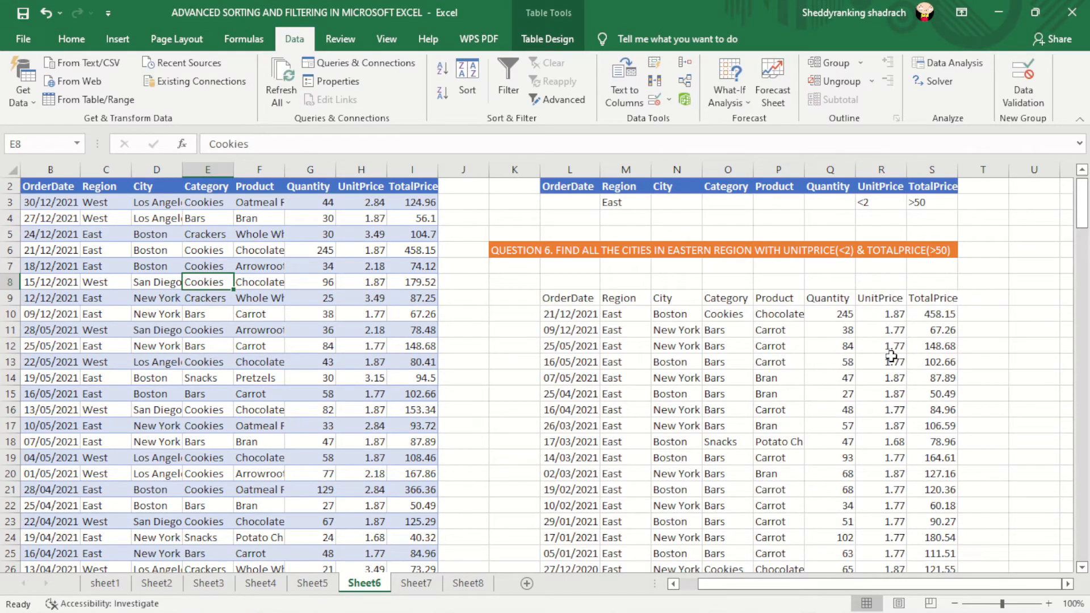
# Step: Check the UnitPrice column of the extracted Sheet6 list against the criteria, and go to cell K9 on Sheet7
pyautogui.moveTo(1081, 226); pyautogui.dragTo(1082, 202)
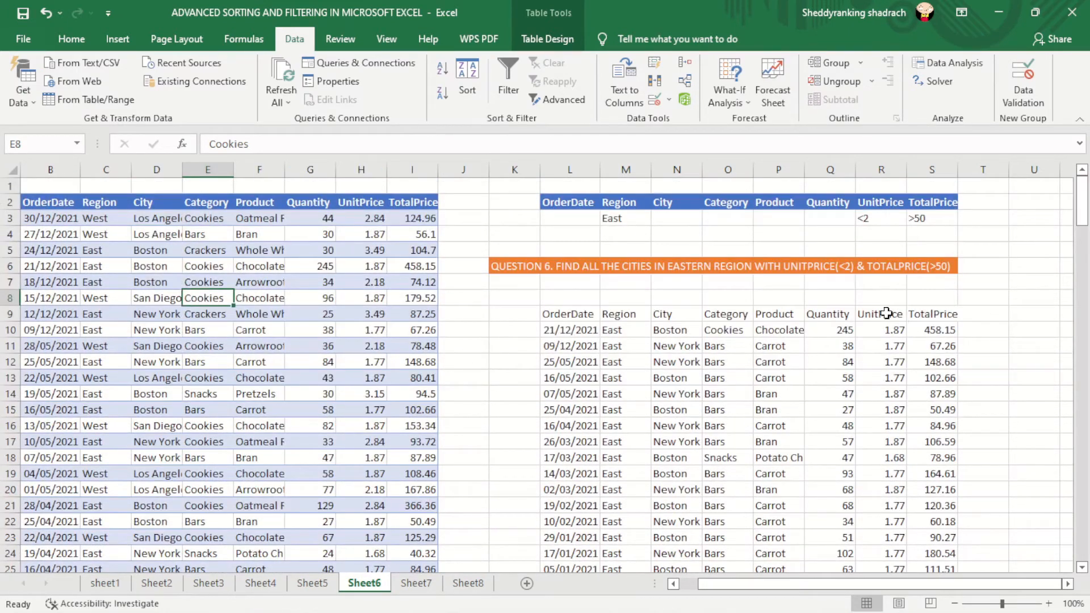
pyautogui.click(886, 313)
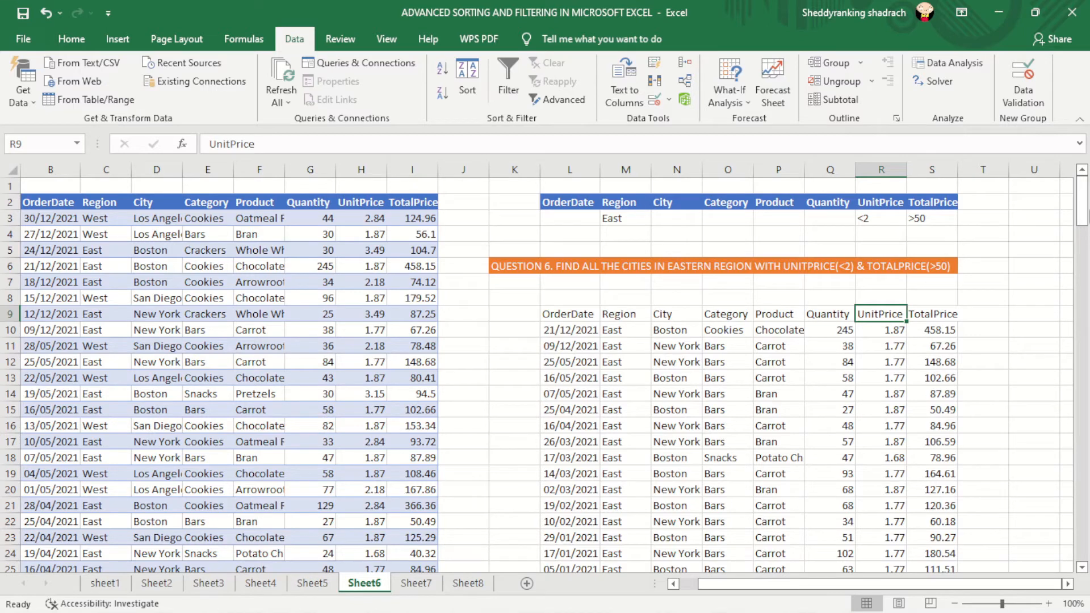
pyautogui.click(416, 584)
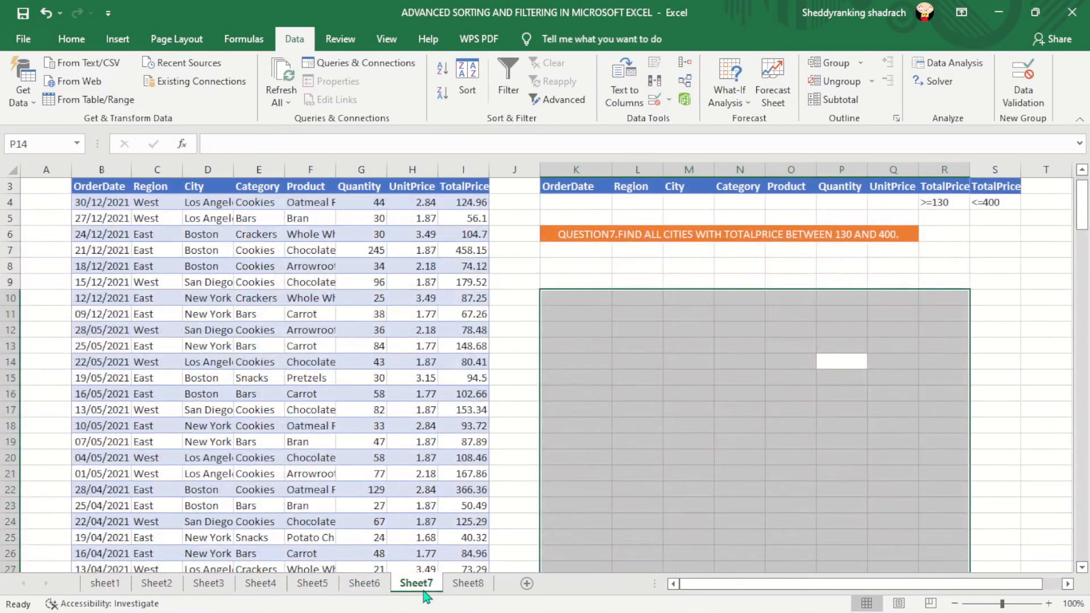
pyautogui.click(565, 280)
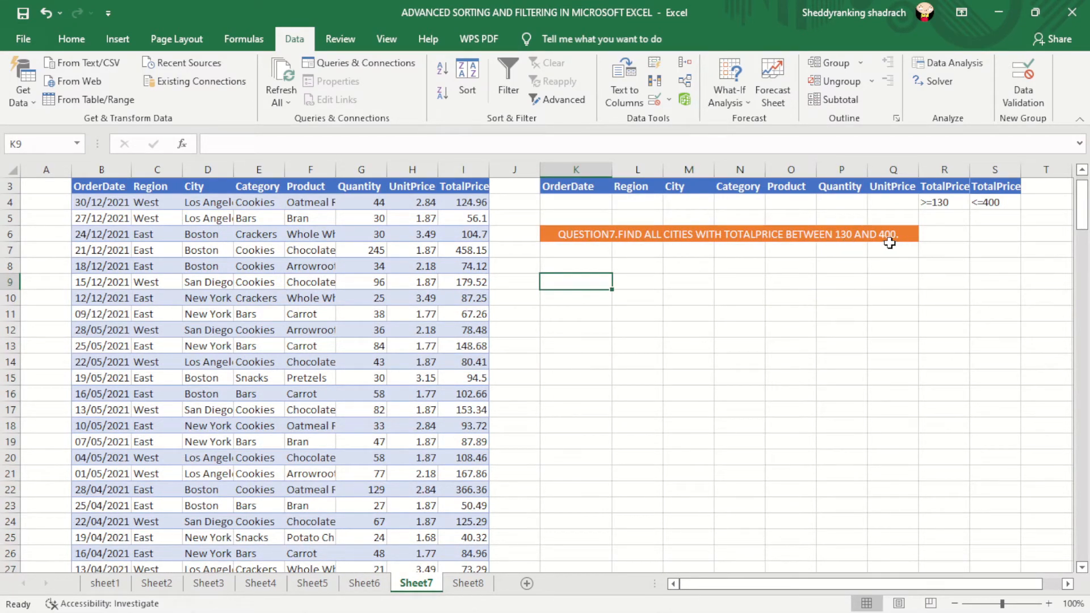
pyautogui.moveTo(1081, 205); pyautogui.dragTo(1082, 201)
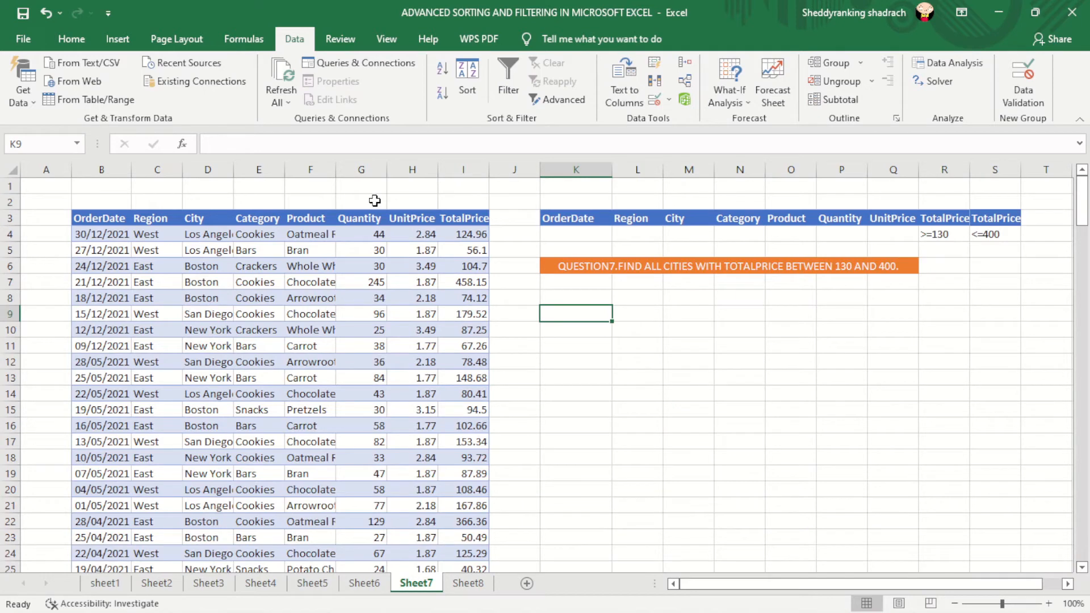
# Step: Turn on the header filters for the Sheet7 table columns in B3:I3, from OrderDate to TotalPrice
pyautogui.click(404, 220)
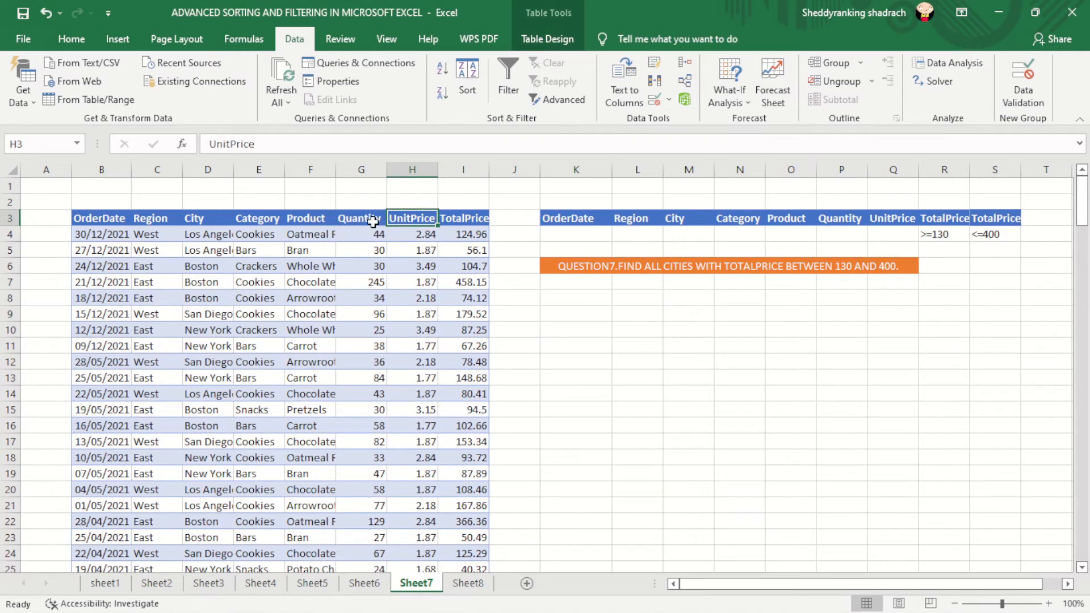
pyautogui.click(89, 219)
pyautogui.moveTo(89, 219); pyautogui.dragTo(480, 219)
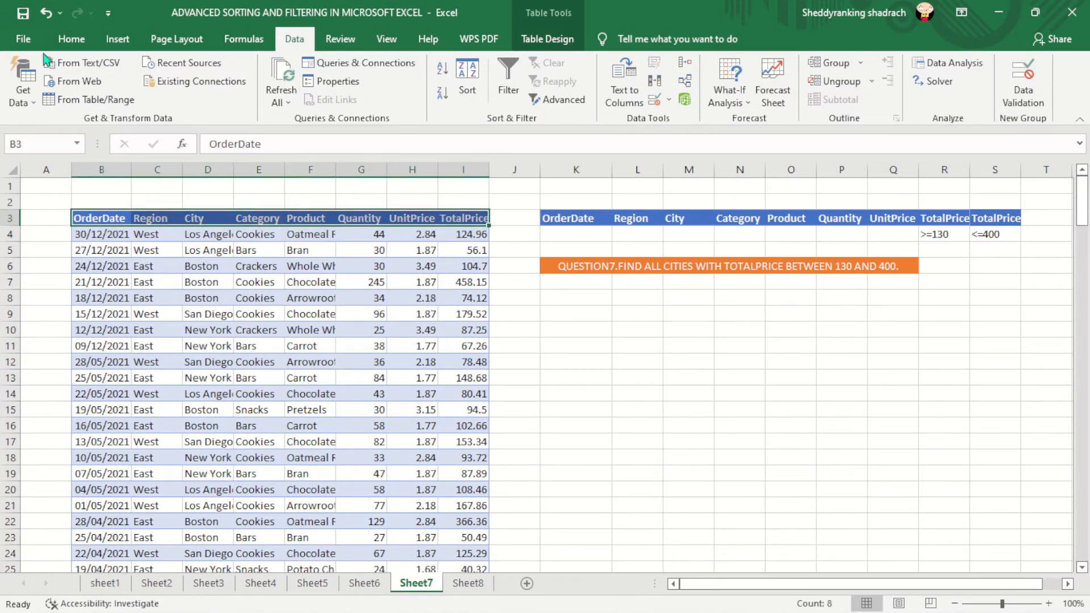
pyautogui.click(69, 41)
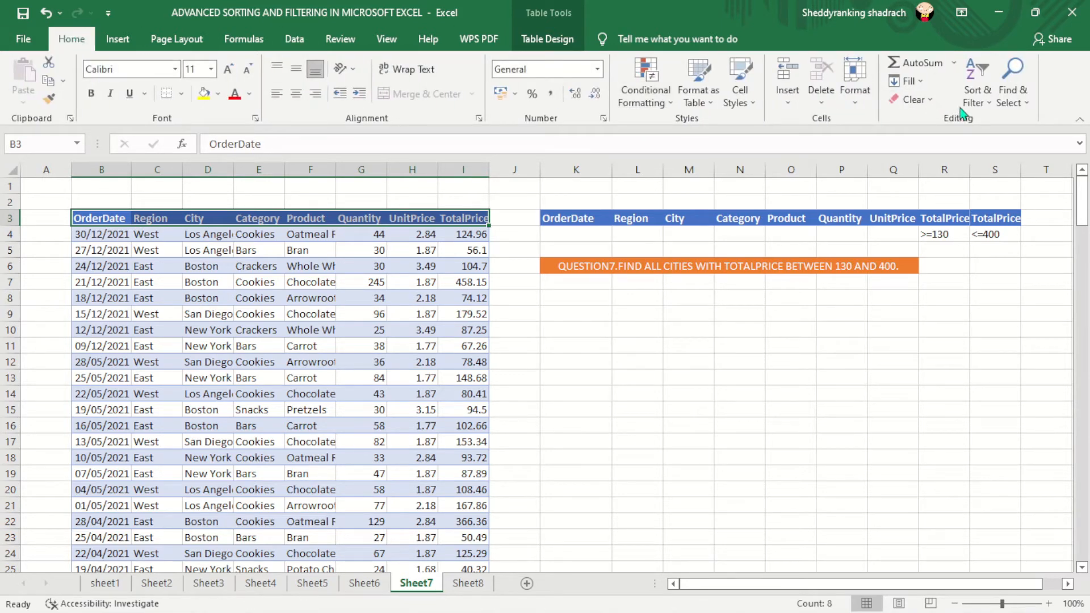
pyautogui.click(977, 96)
pyautogui.click(981, 178)
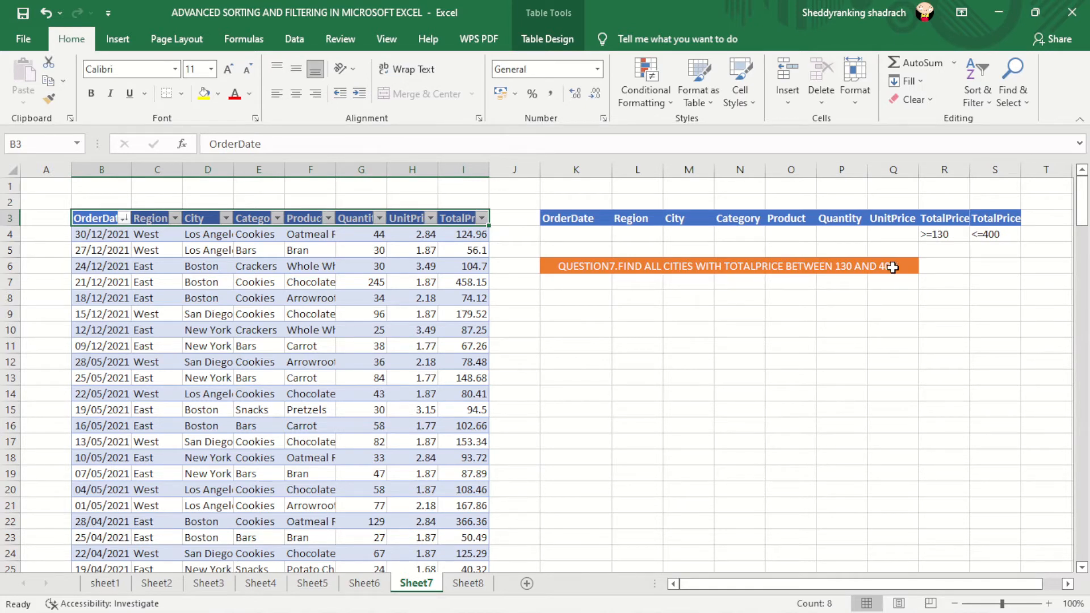
# Step: Filter the Sheet7 table's TotalPrice column with a Between number filter from 130 to 400
pyautogui.click(456, 219)
pyautogui.click(482, 219)
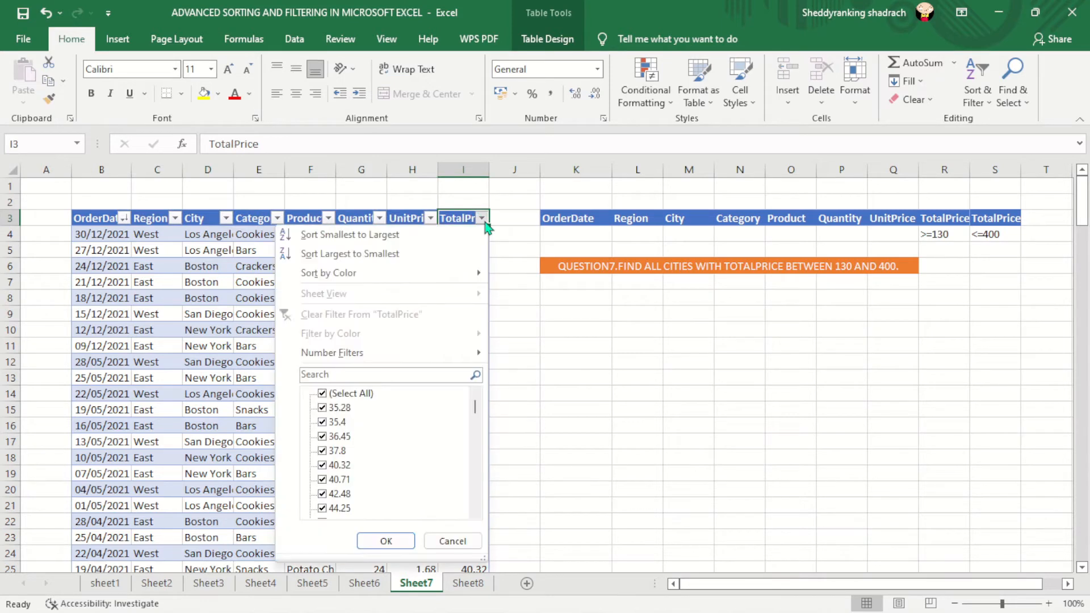
pyautogui.moveTo(339, 355)
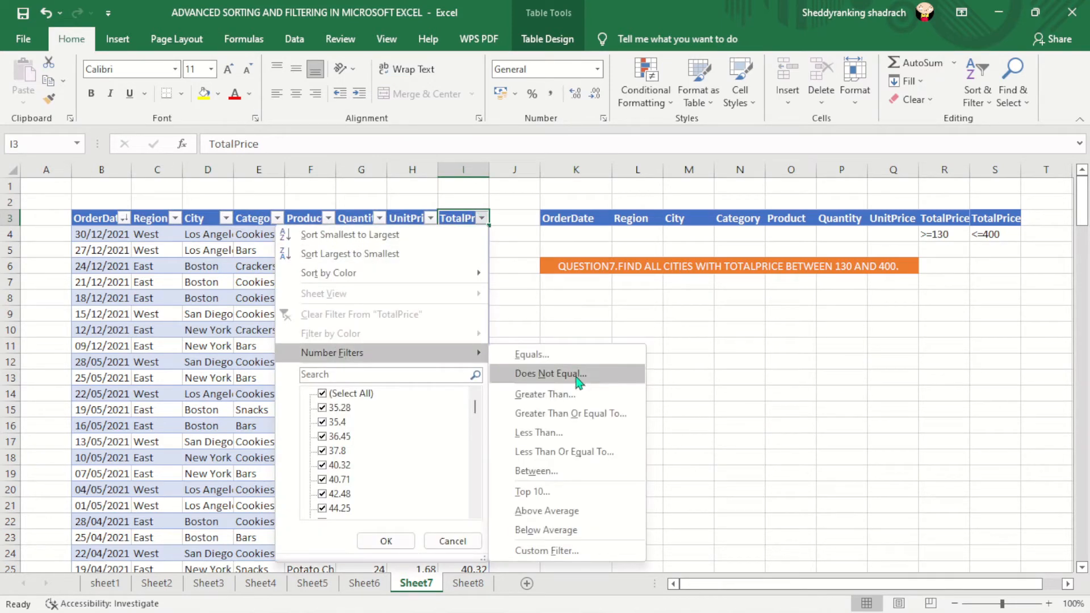
pyautogui.click(559, 481)
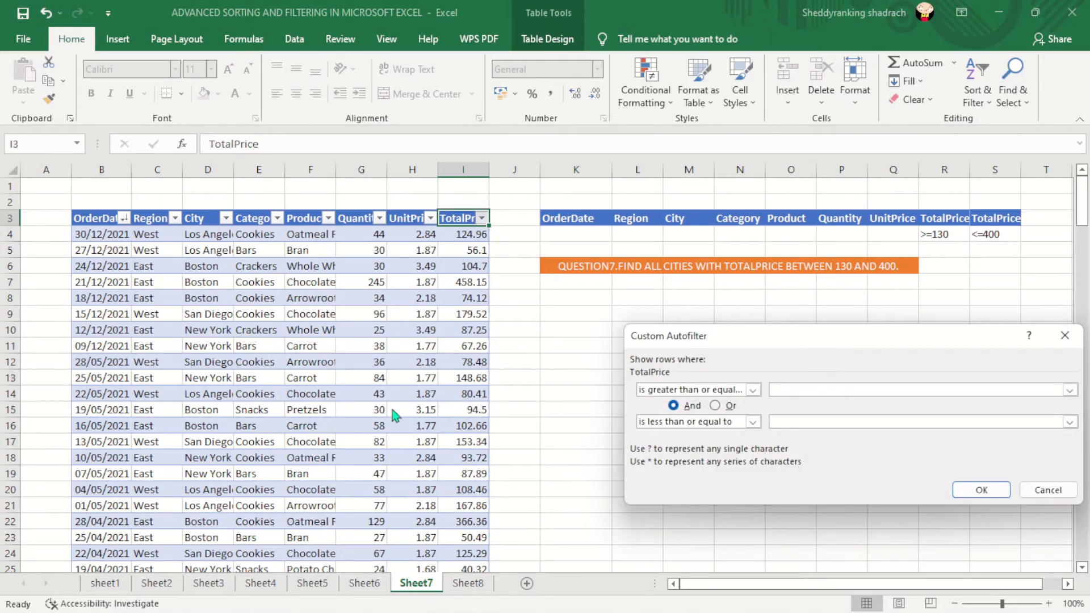
pyautogui.moveTo(893, 345); pyautogui.dragTo(529, 340)
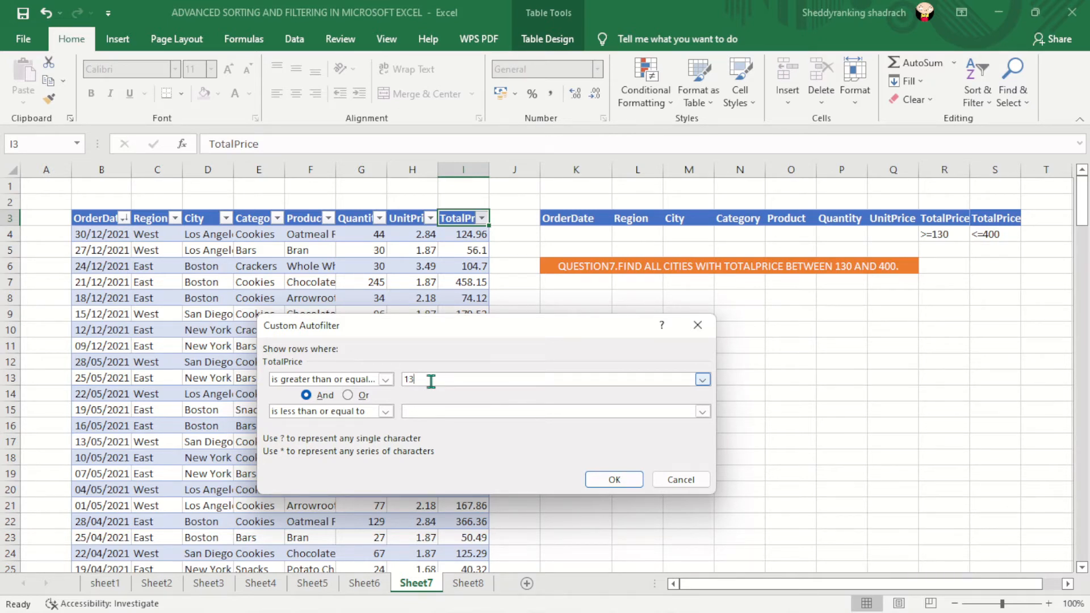
pyautogui.write('00')
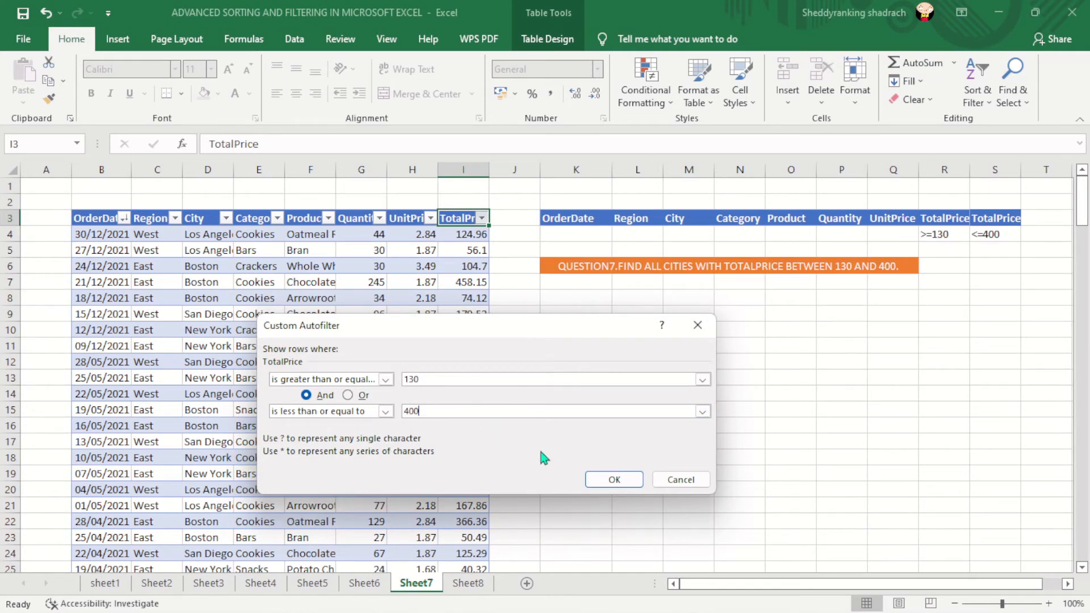
pyautogui.click(619, 481)
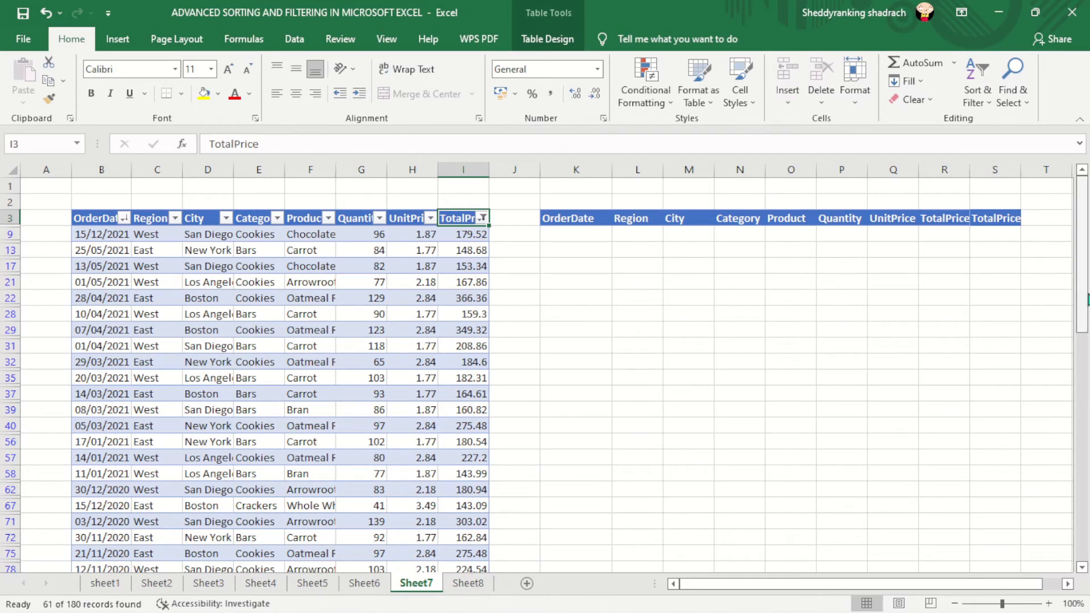
# Step: Check the TotalPrice values of the filtered Sheet7 rows against the 130 to 400 range, and undo the filter
pyautogui.moveTo(1082, 290); pyautogui.dragTo(1082, 510)
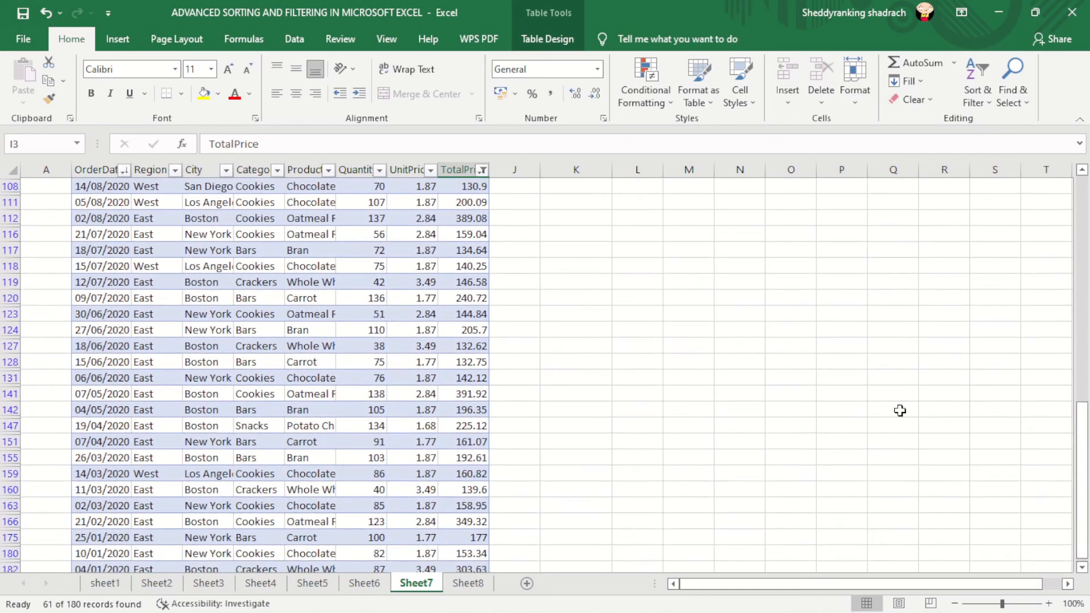
pyautogui.click(469, 364)
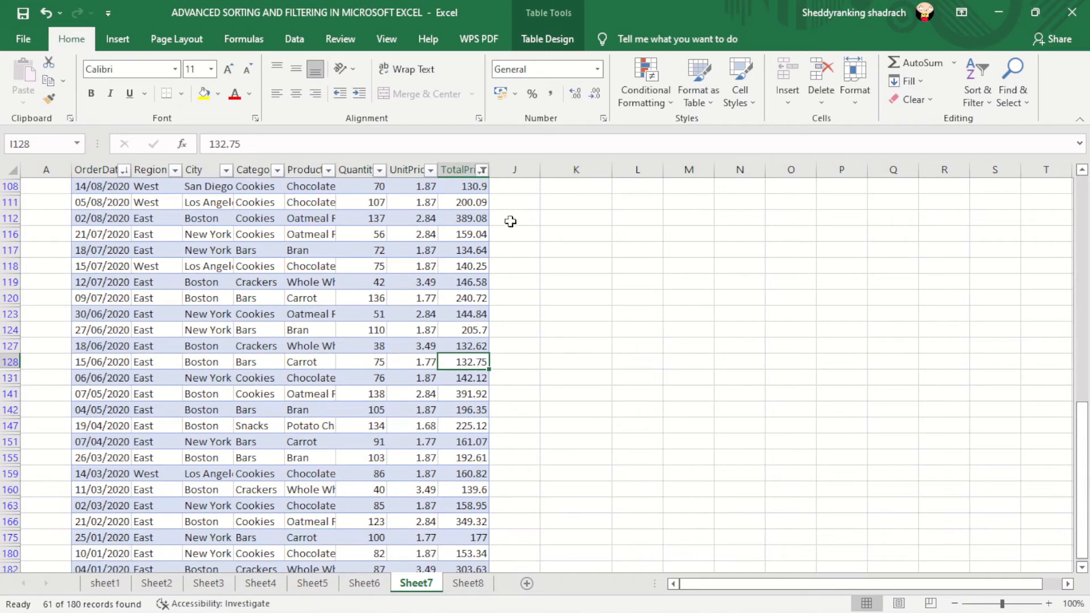
pyautogui.click(467, 221)
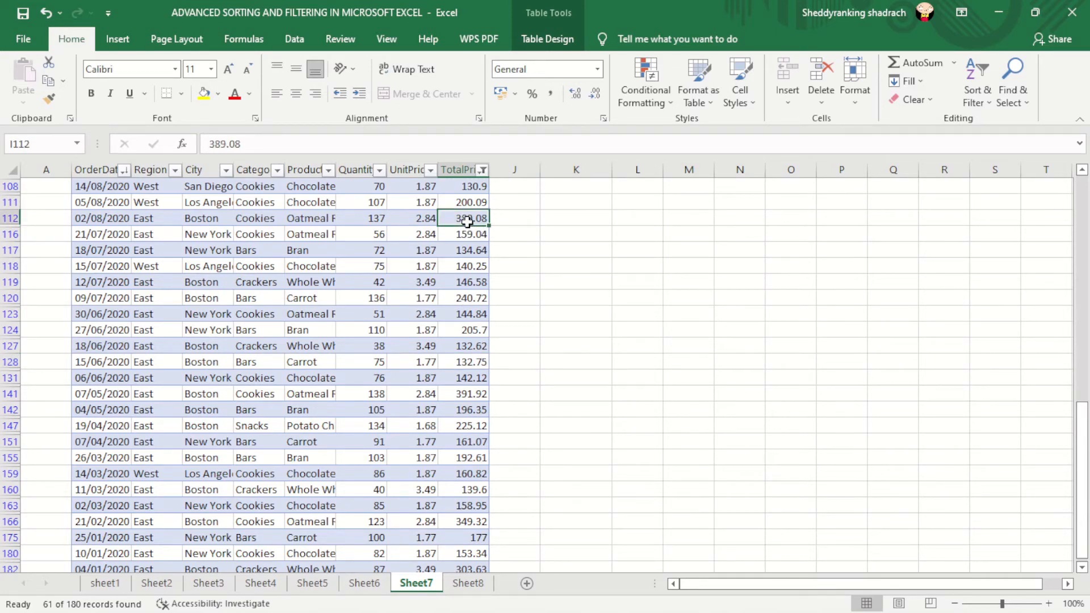
pyautogui.hotkey('ctrl', 'z')
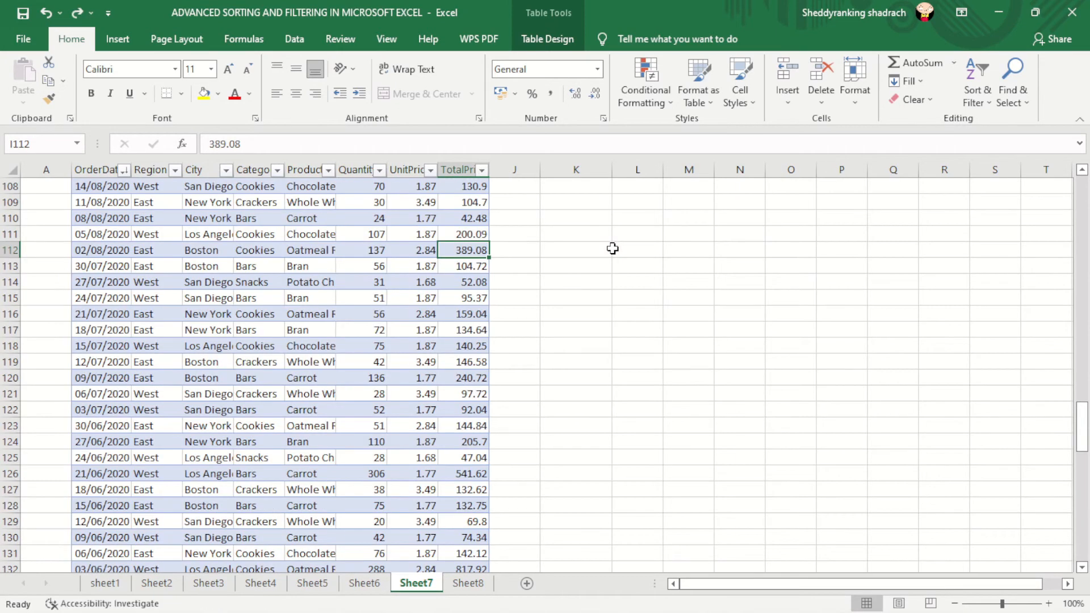
# Step: Use Advanced Filter to copy the Sheet7 rows in B3:I183 that meet the criteria in K3:S4 to K10:R10
pyautogui.moveTo(1082, 409); pyautogui.dragTo(1082, 182)
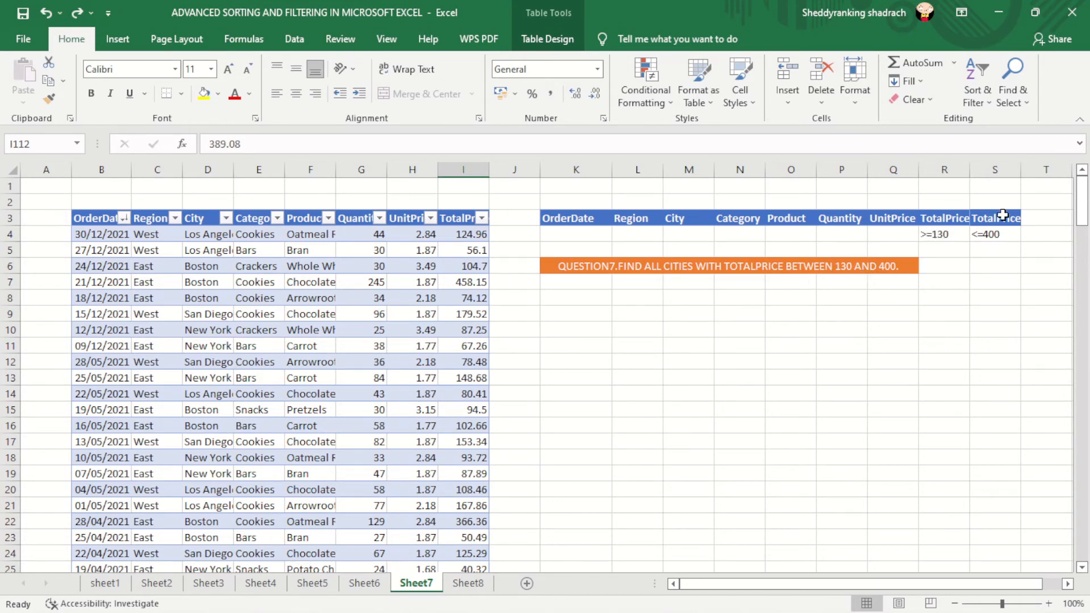
pyautogui.click(596, 299)
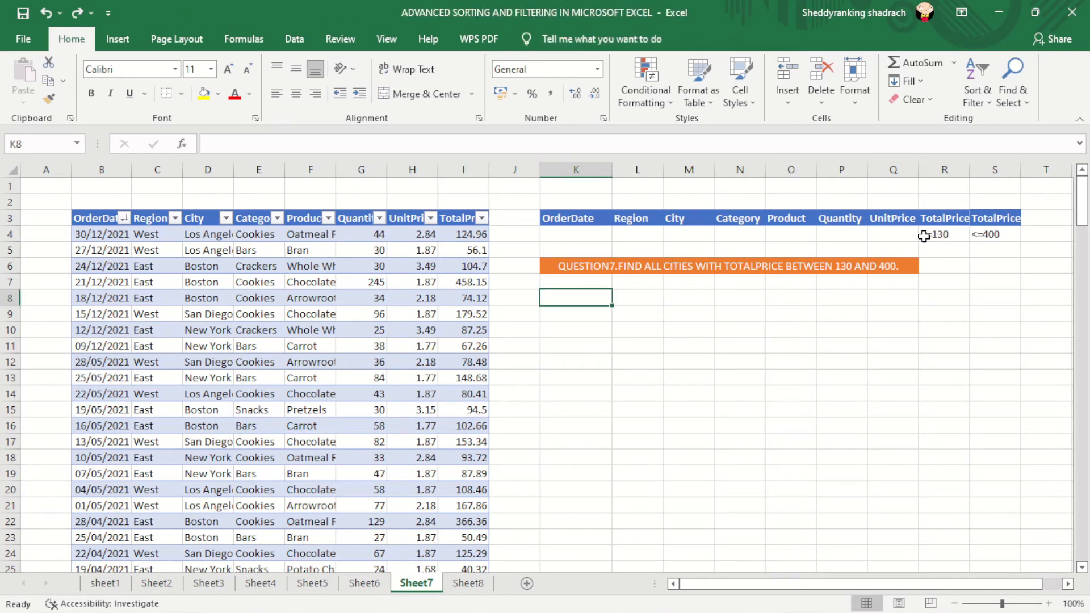
pyautogui.moveTo(925, 235); pyautogui.dragTo(1028, 235)
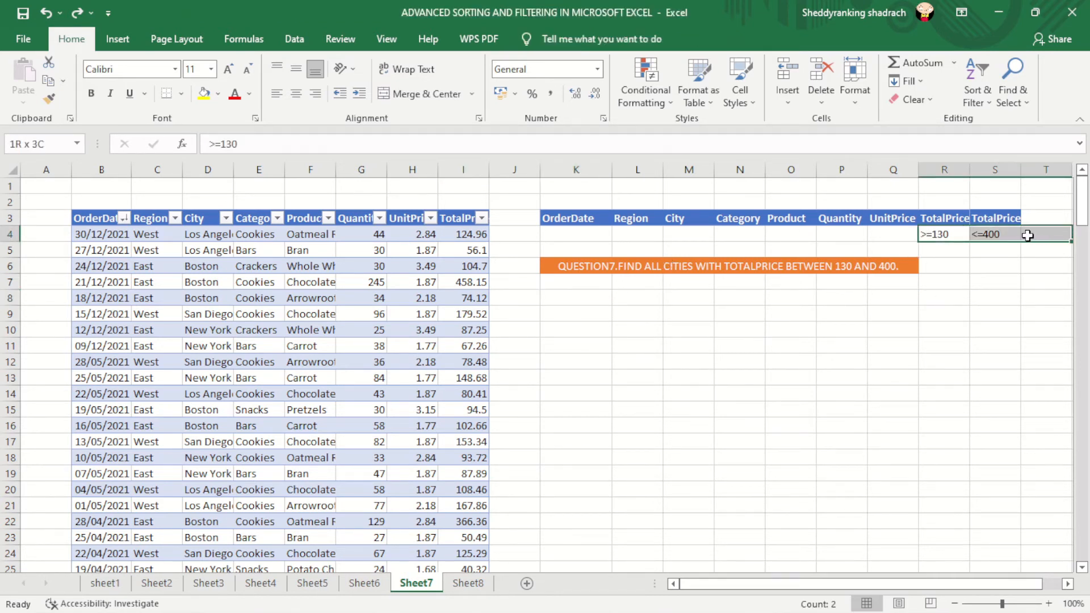
pyautogui.click(207, 347)
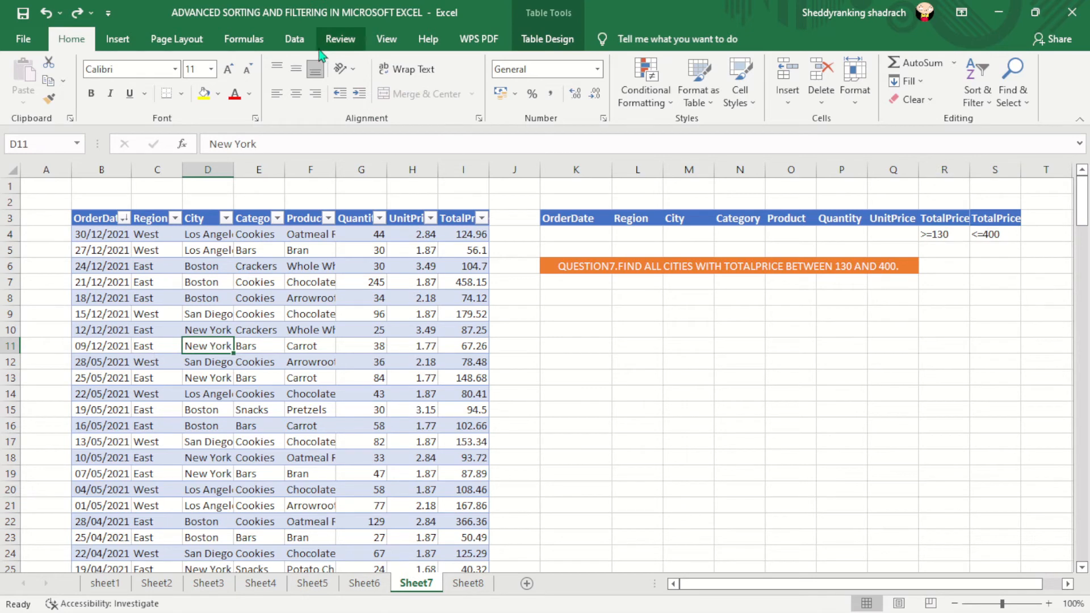
pyautogui.click(295, 39)
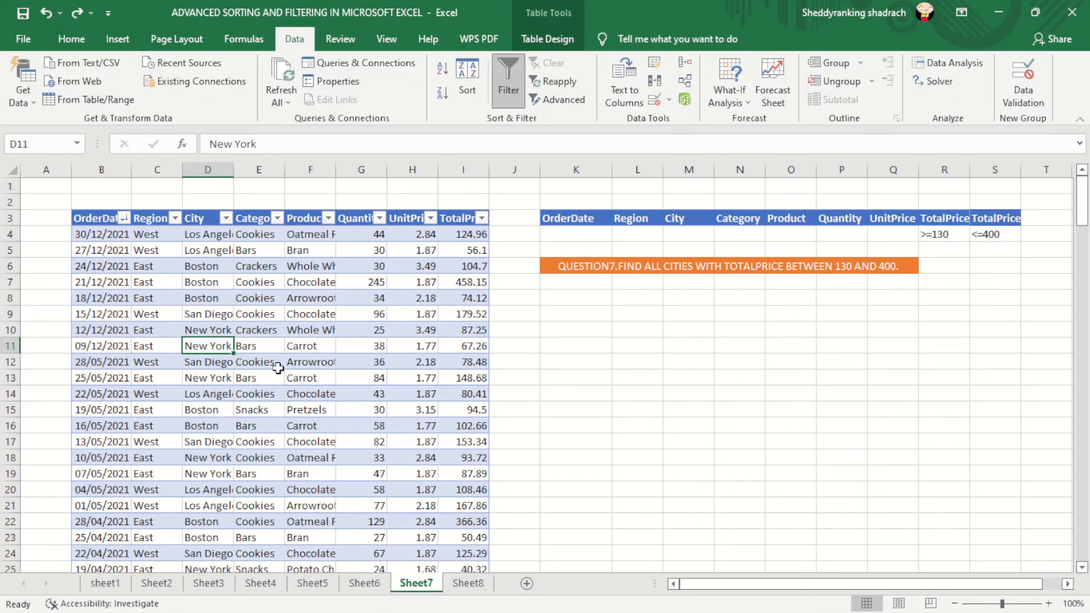
pyautogui.click(568, 98)
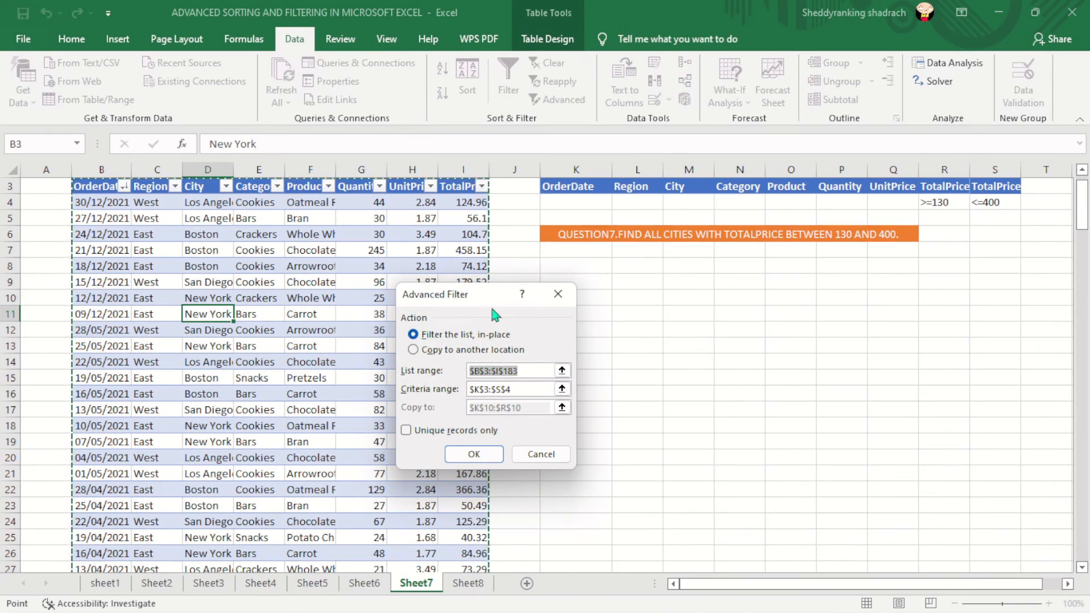
pyautogui.moveTo(463, 296); pyautogui.dragTo(836, 317)
pyautogui.click(889, 406)
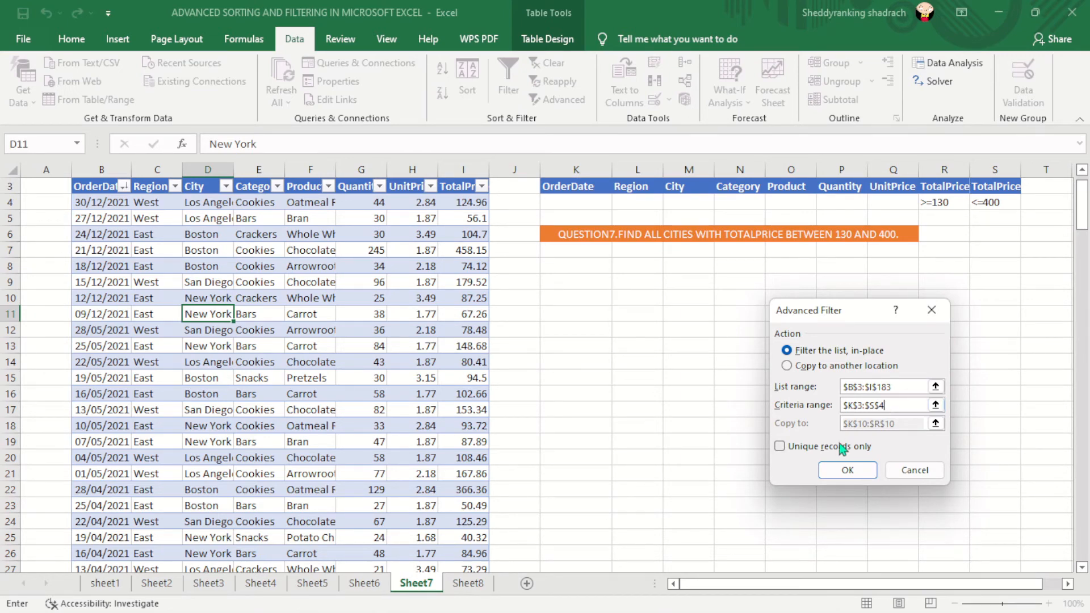
pyautogui.click(787, 366)
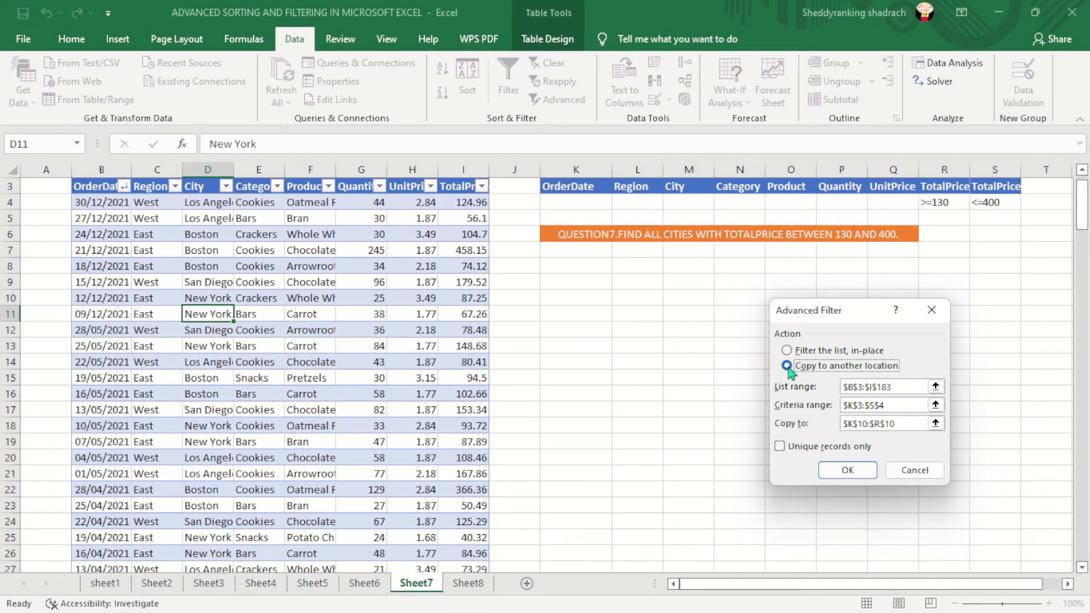
pyautogui.click(839, 471)
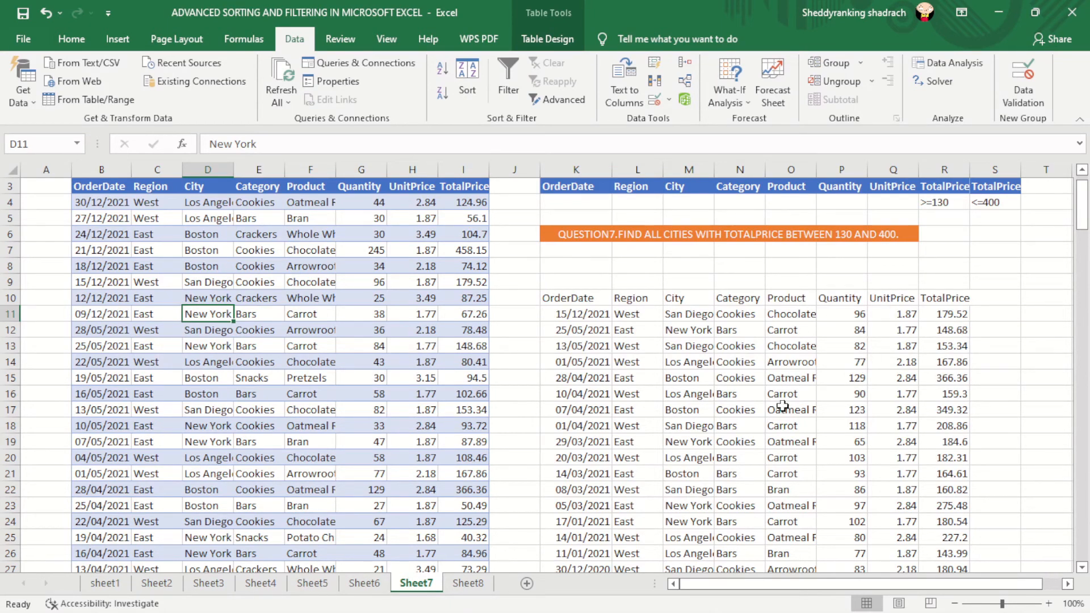
# Step: Go to Sheet8 and examine the Question 8 text and the UnitPrice criteria in Q4:Q5
pyautogui.click(478, 584)
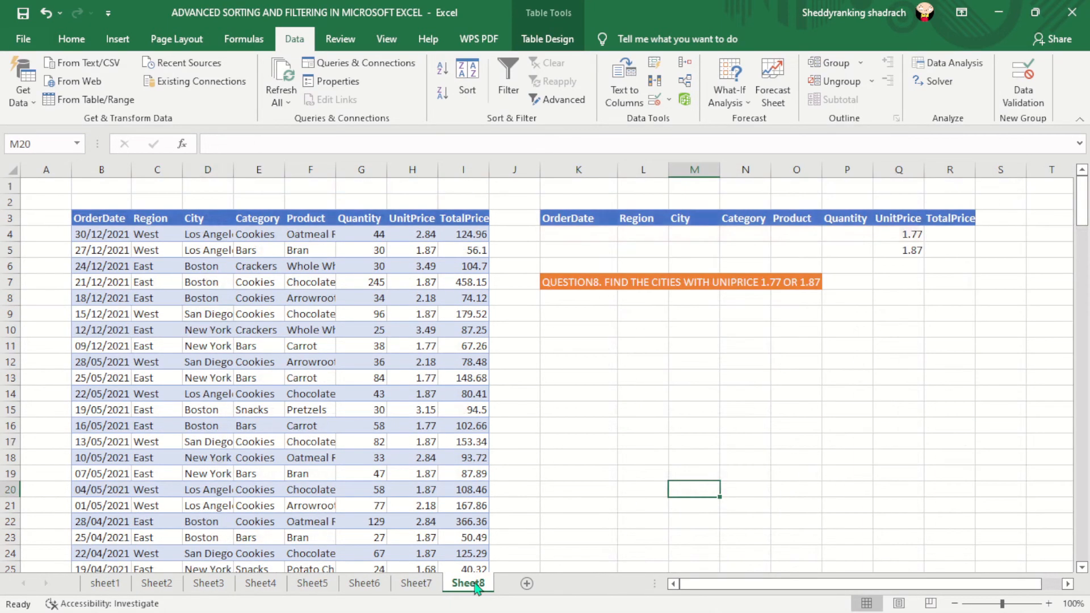
pyautogui.click(845, 362)
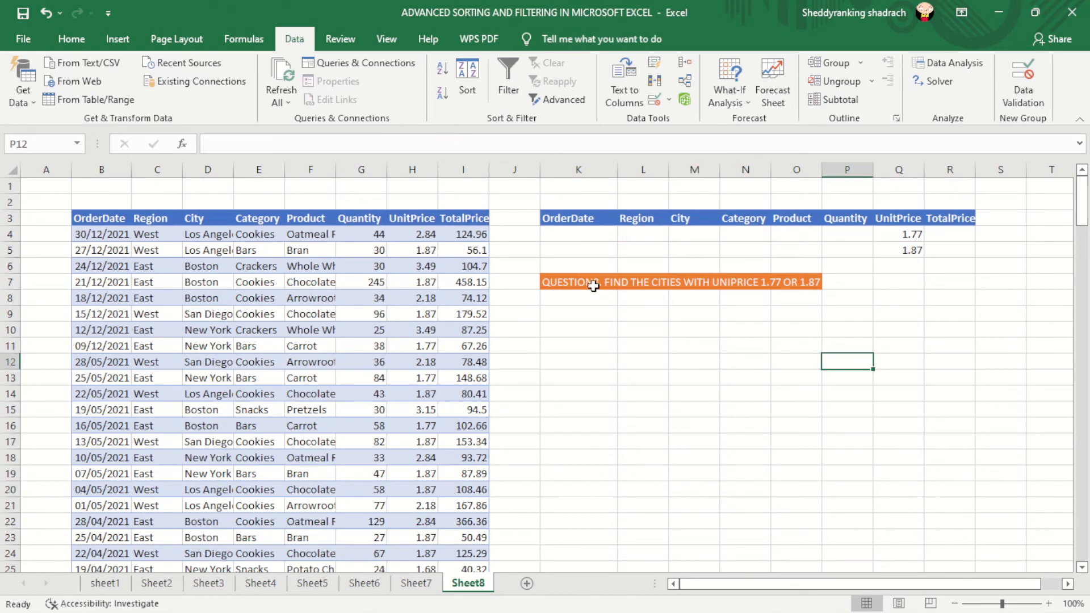
pyautogui.click(766, 288)
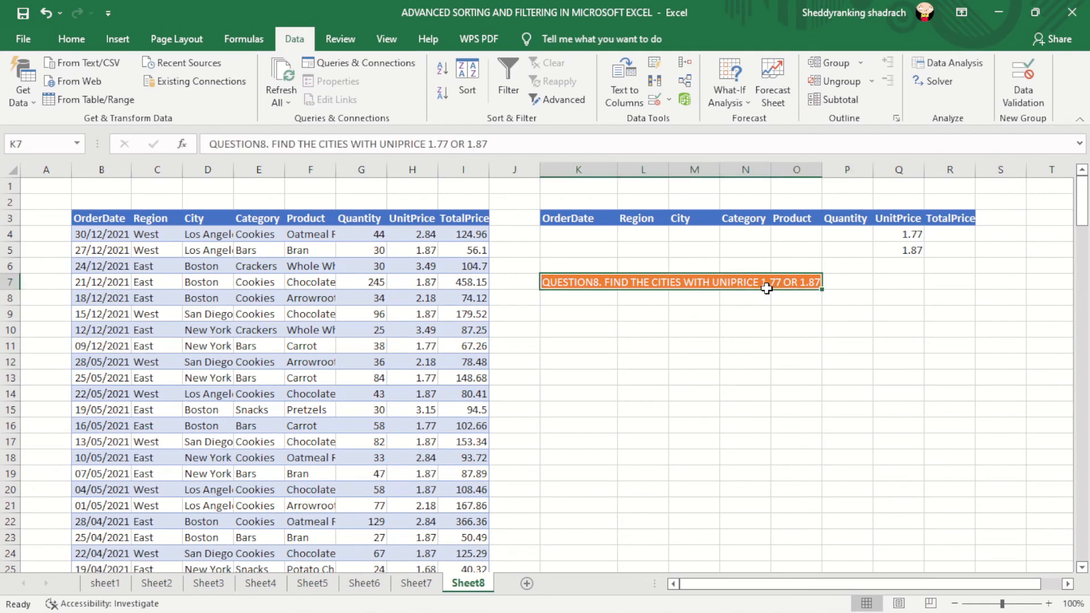
pyautogui.click(911, 299)
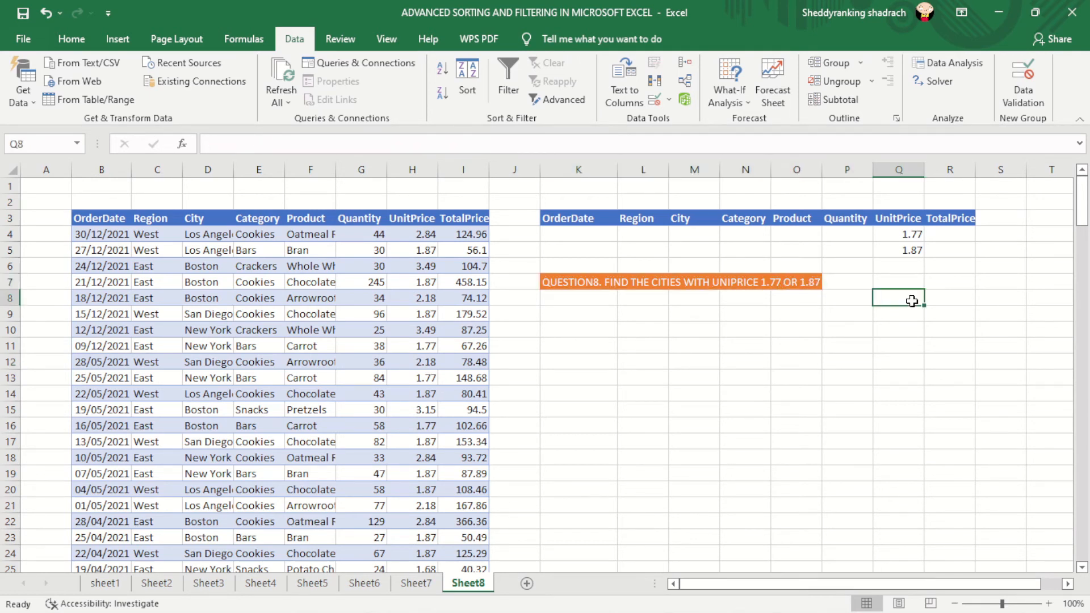
pyautogui.click(901, 230)
pyautogui.click(903, 249)
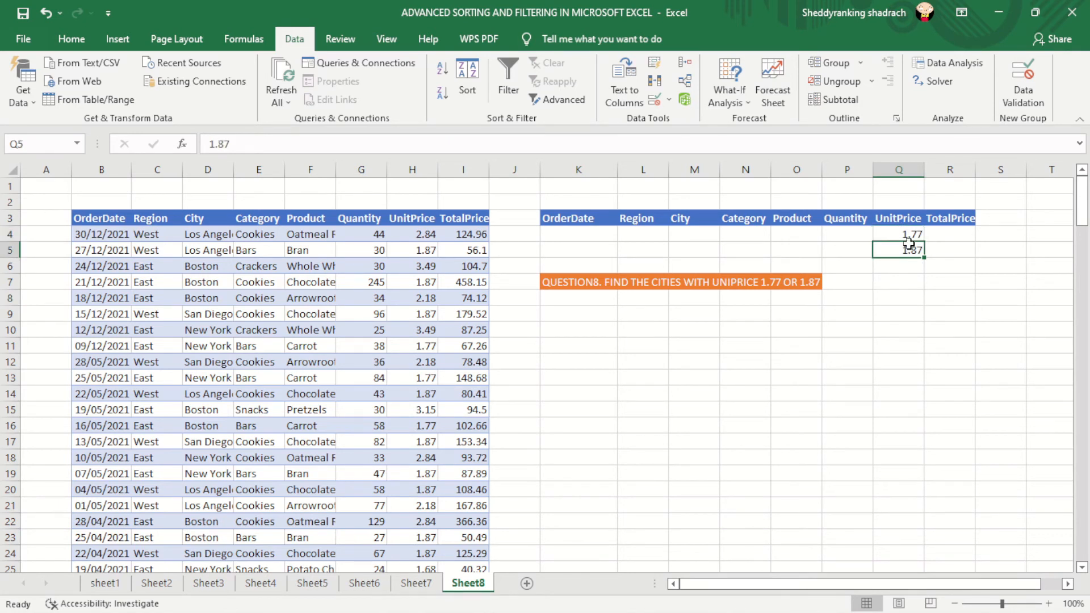
pyautogui.moveTo(908, 236); pyautogui.dragTo(908, 250)
pyautogui.click(906, 238)
pyautogui.click(909, 251)
pyautogui.click(815, 353)
# Step: Use Advanced Filter to copy the Sheet8 rows in B3:I183 that meet the criteria in K3:R5 to K11:R11
pyautogui.click(276, 324)
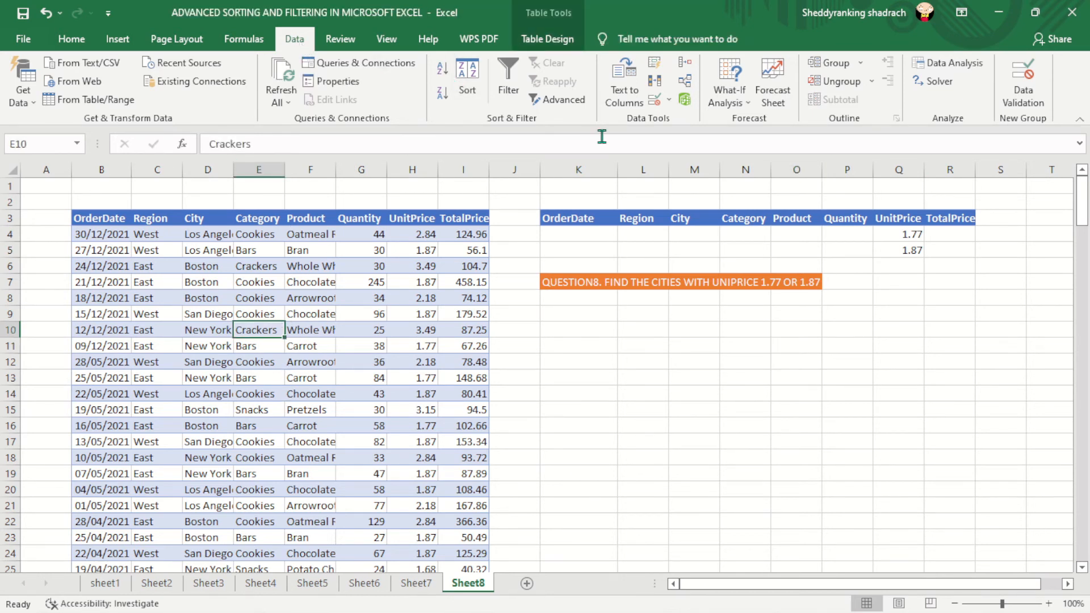
pyautogui.click(558, 99)
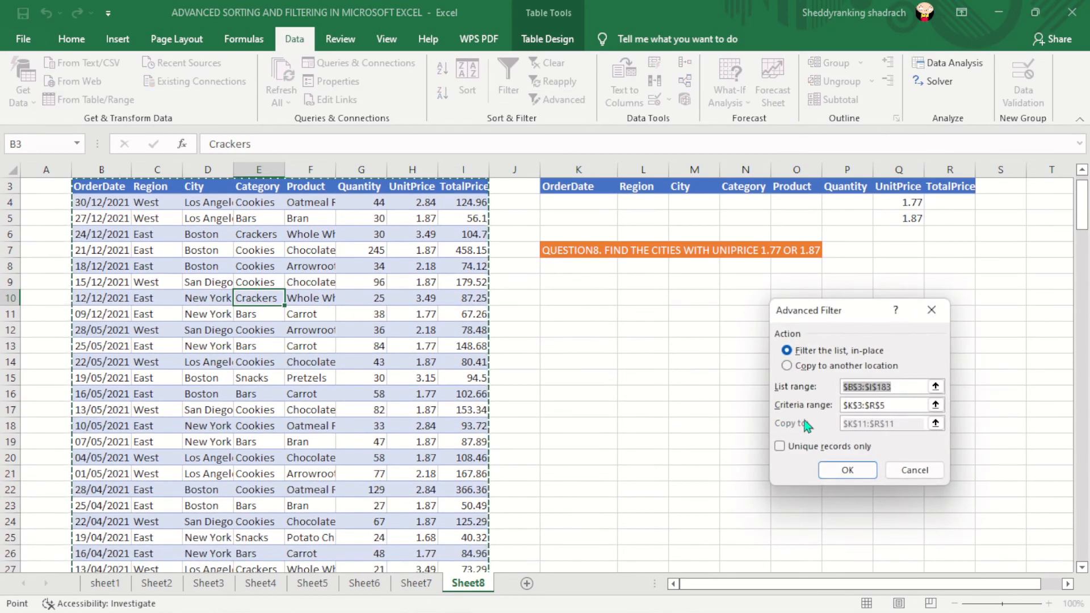
pyautogui.click(892, 405)
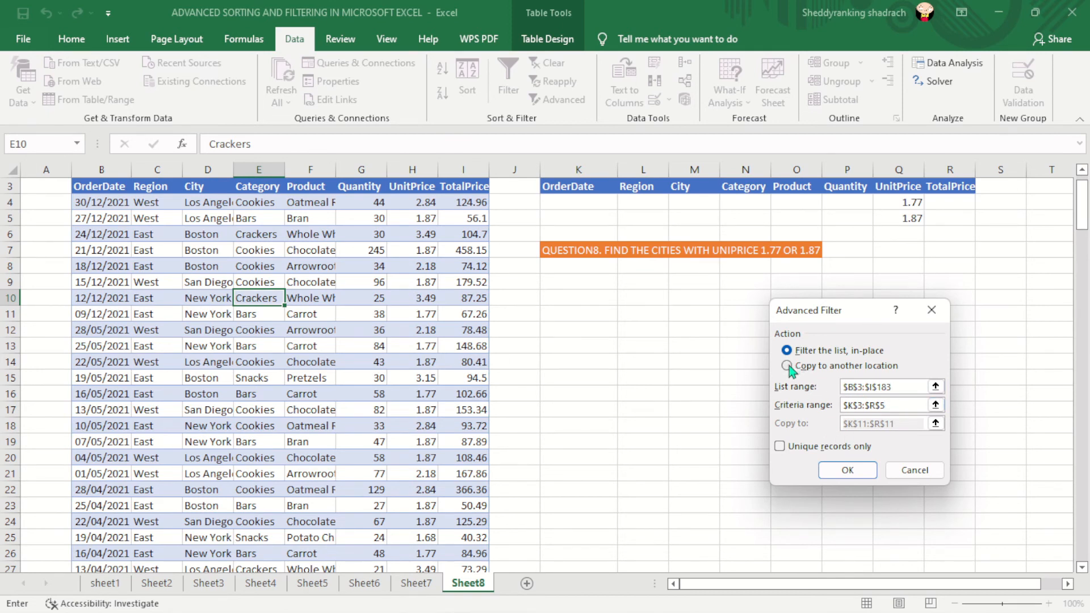
pyautogui.click(788, 366)
pyautogui.click(896, 426)
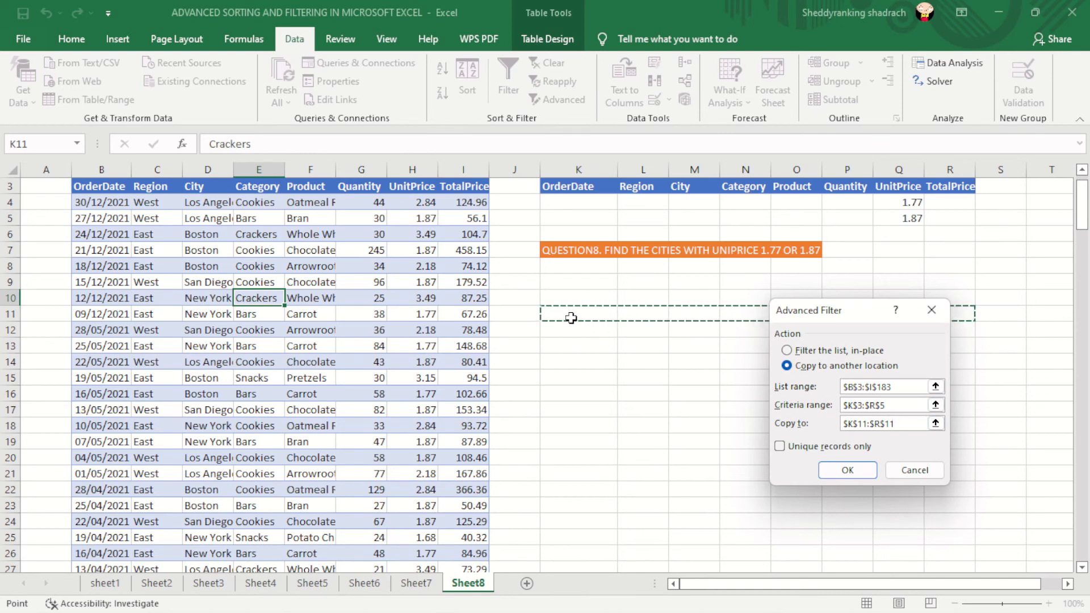
pyautogui.click(849, 470)
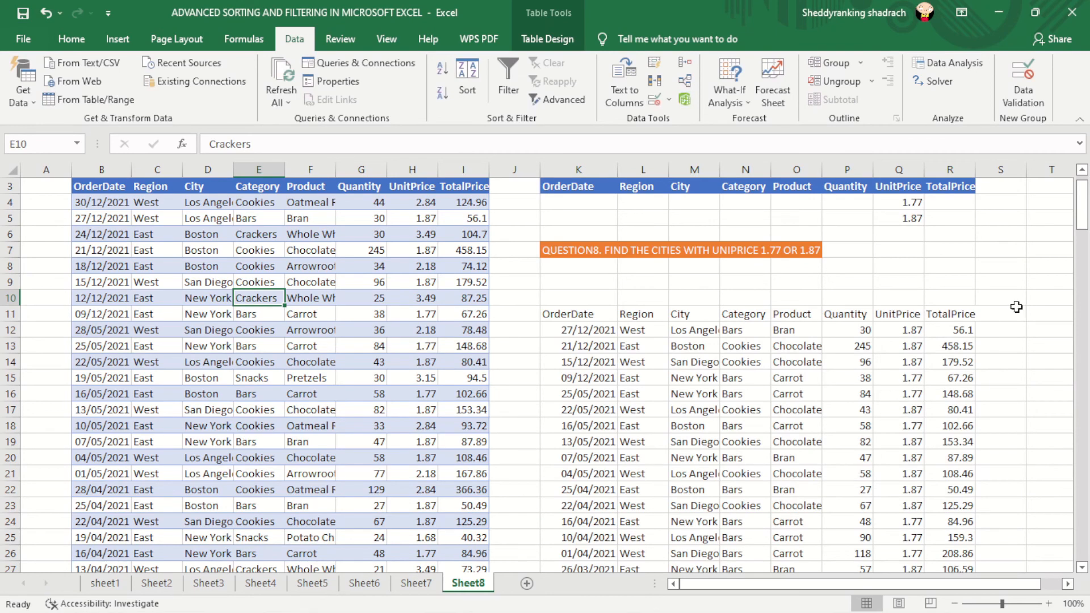
pyautogui.moveTo(1084, 213); pyautogui.dragTo(1084, 207)
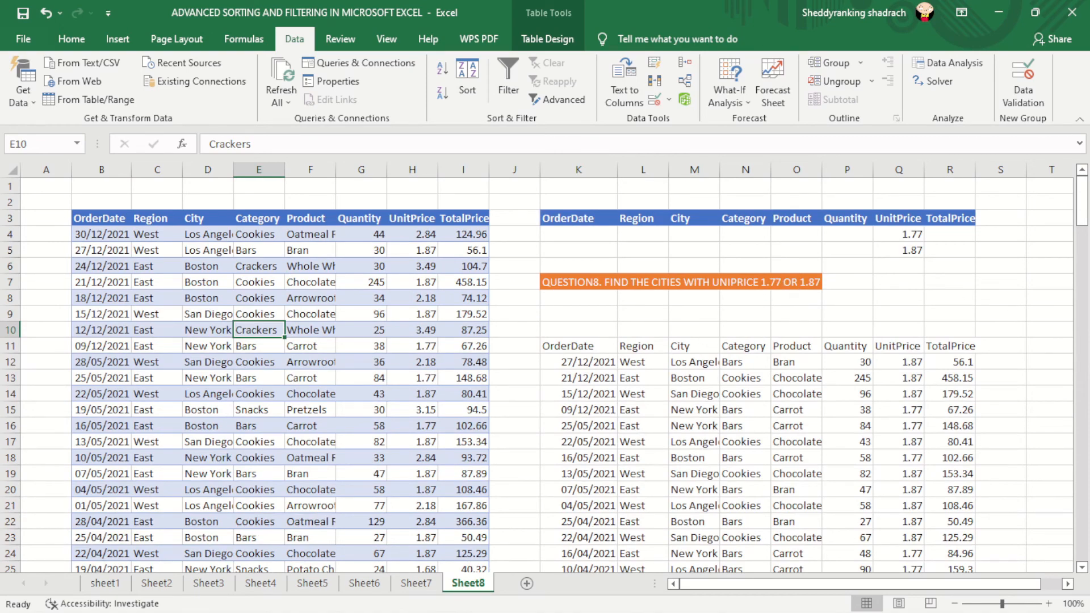
pyautogui.moveTo(1084, 226)
pyautogui.mouseDown()
pyautogui.moveTo(1084, 511)
pyautogui.moveTo(1085, 210)
pyautogui.mouseUp()
# Step: Turn on the header filters for the Sheet8 table columns in B3:I3, from OrderDate to TotalPrice
pyautogui.click(71, 39)
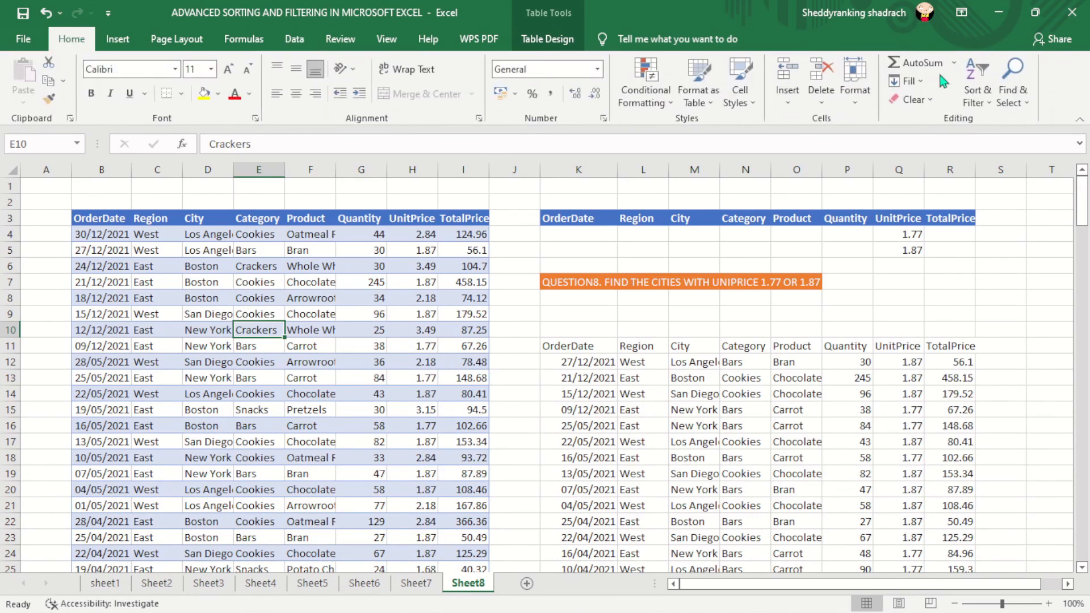
pyautogui.click(977, 100)
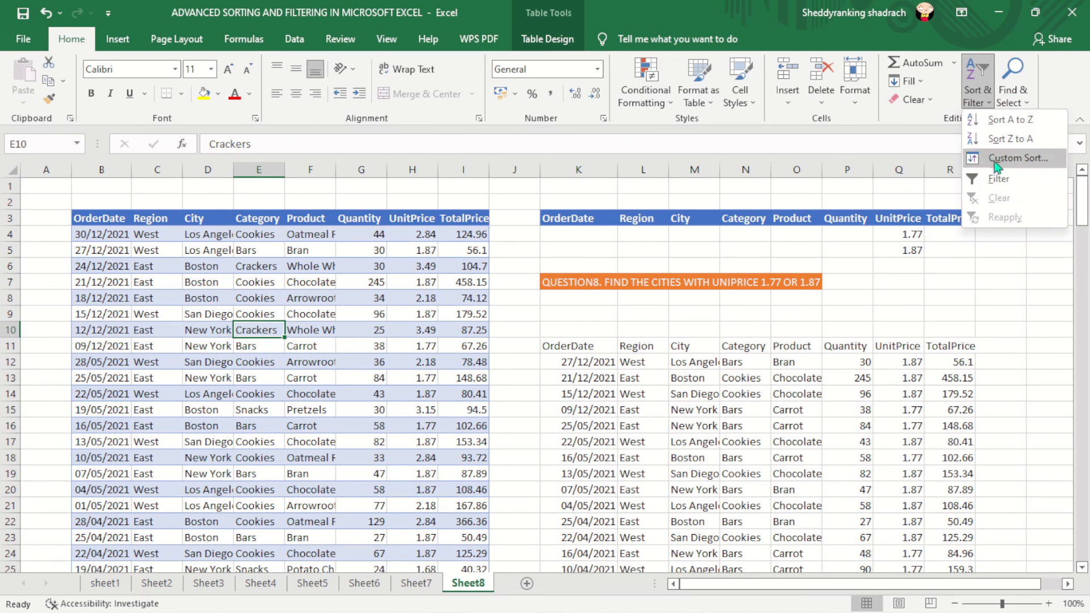
pyautogui.click(287, 207)
pyautogui.moveTo(90, 218); pyautogui.dragTo(481, 224)
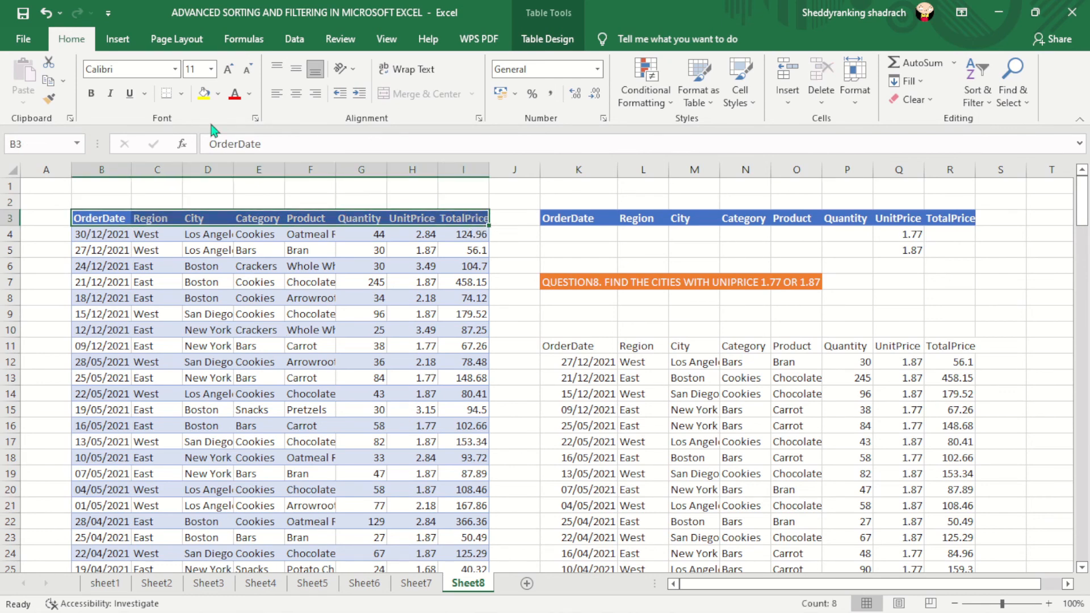
pyautogui.click(978, 91)
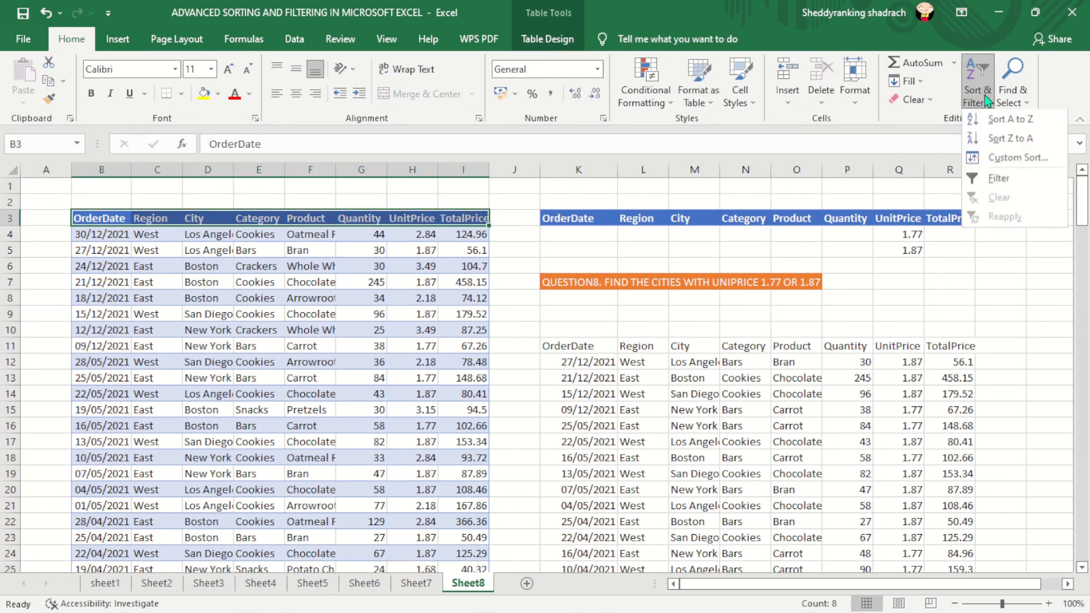
pyautogui.click(988, 179)
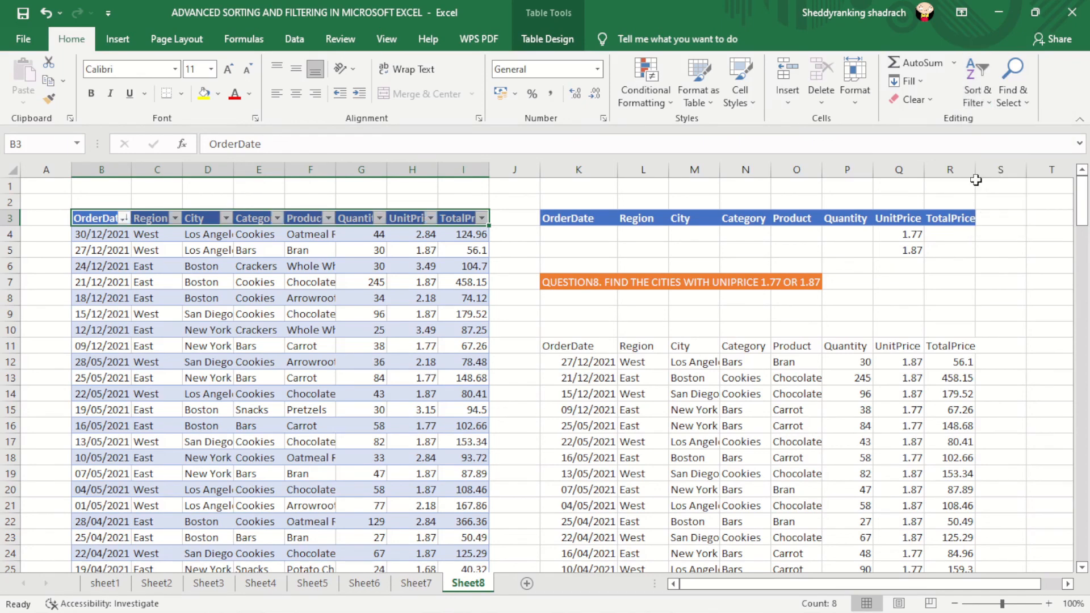
# Step: Look through the number filter options of the Sheet8 table's Quantity column and leave them without applying a filter
pyautogui.click(379, 219)
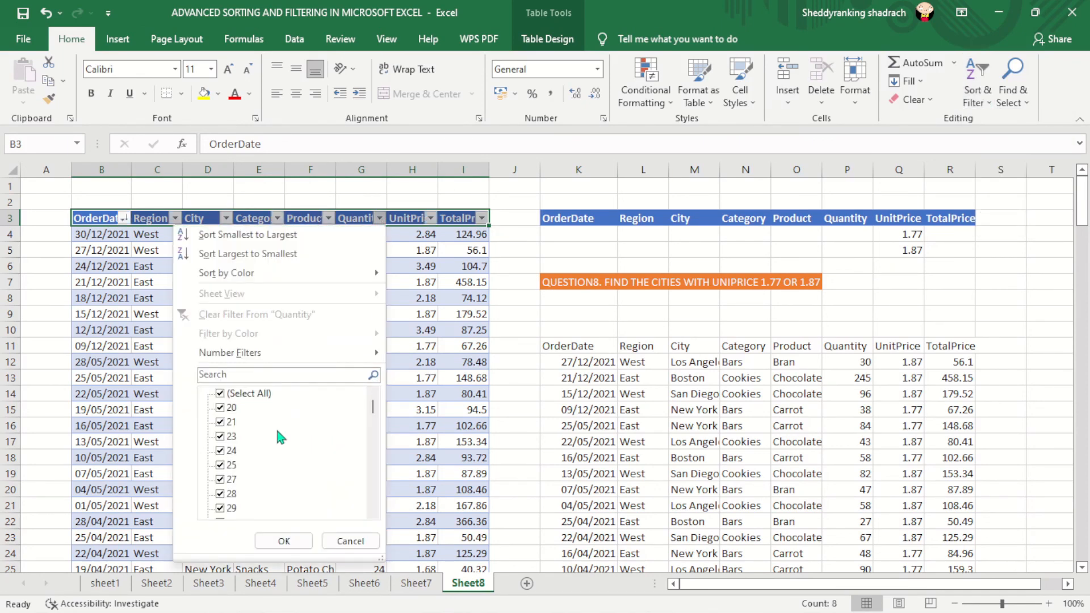
pyautogui.moveTo(342, 274)
pyautogui.moveTo(260, 351)
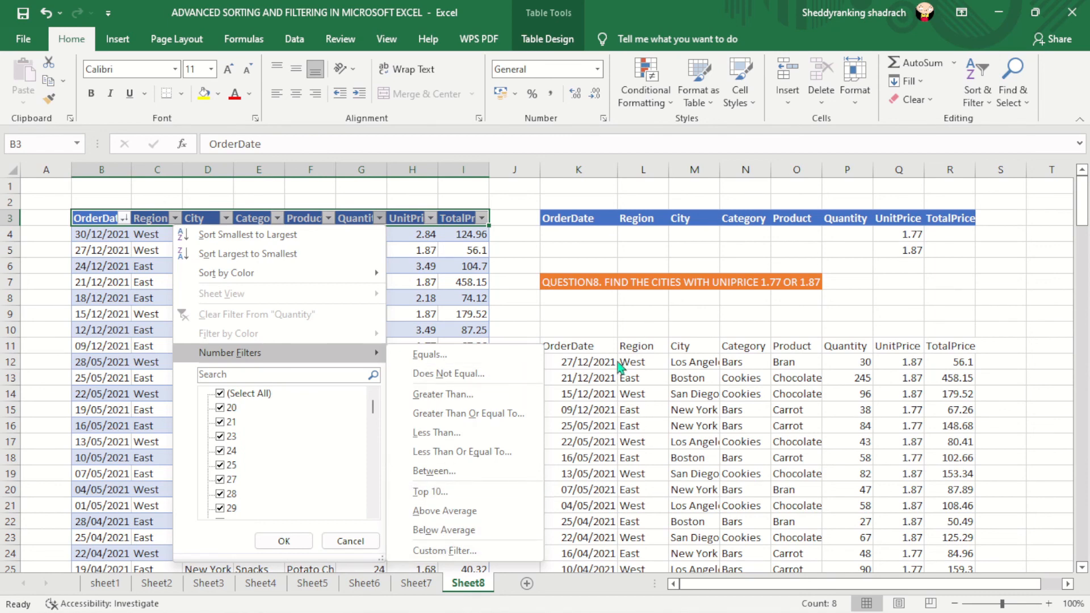
pyautogui.click(652, 320)
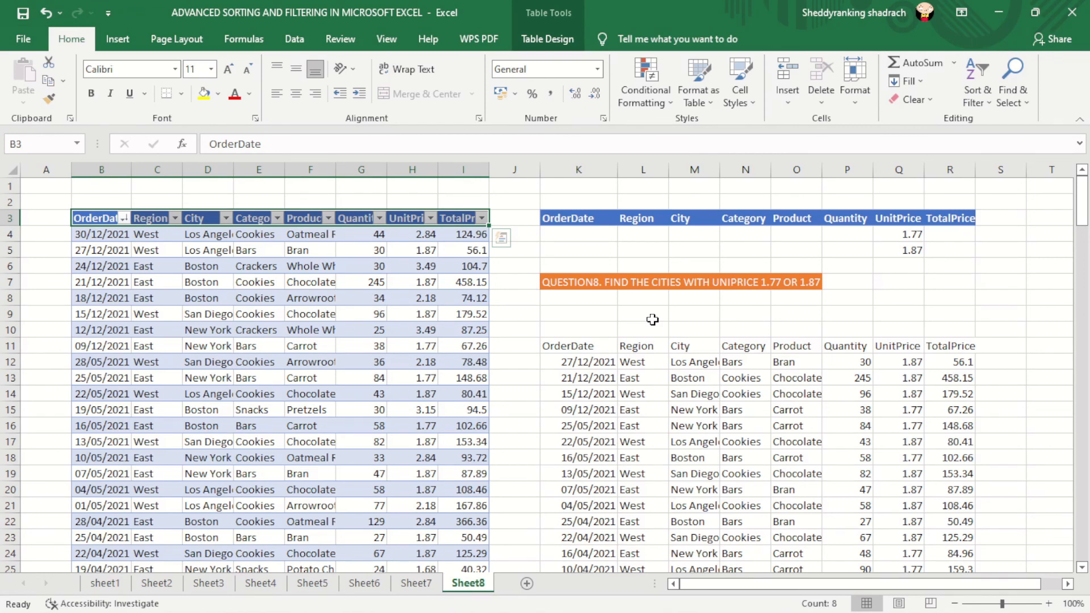
pyautogui.click(527, 328)
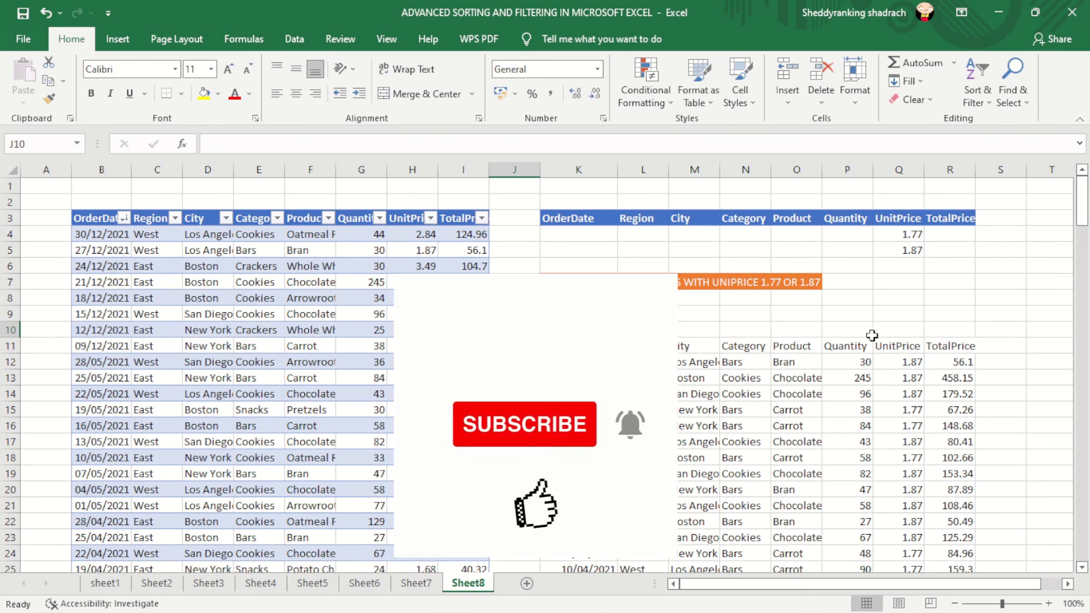
pyautogui.click(965, 313)
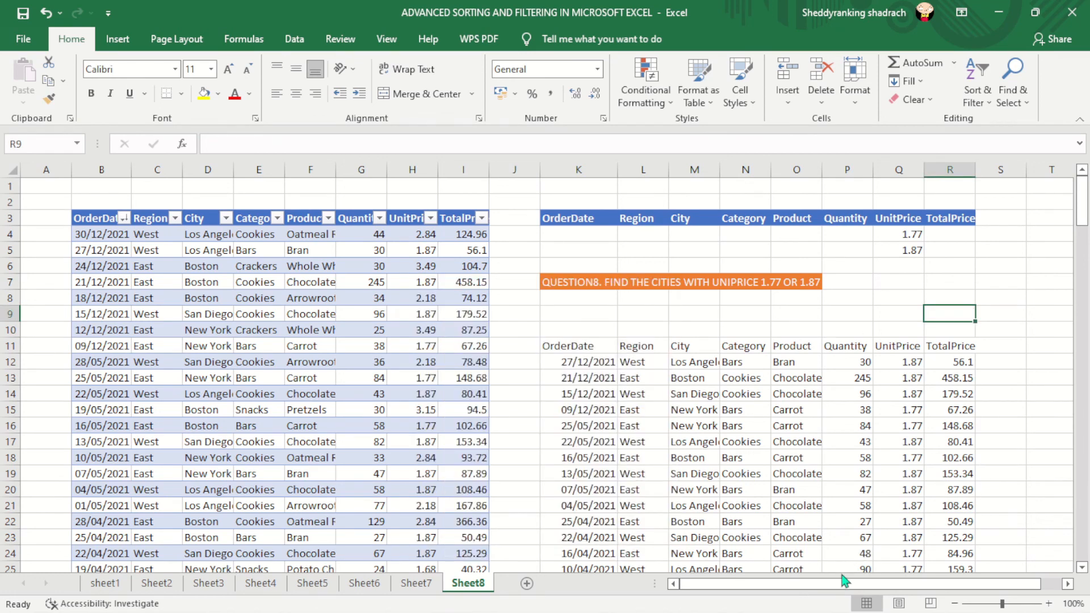
pyautogui.moveTo(844, 579); pyautogui.dragTo(931, 593)
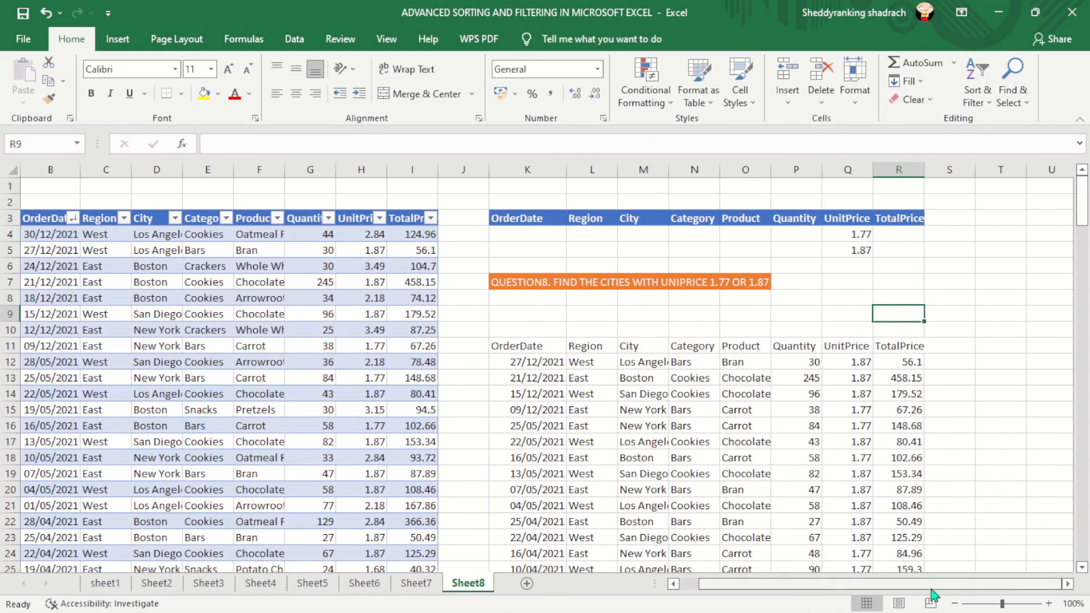
pyautogui.moveTo(1082, 200)
pyautogui.mouseDown()
pyautogui.moveTo(1082, 336)
pyautogui.moveTo(1083, 200)
pyautogui.mouseUp()
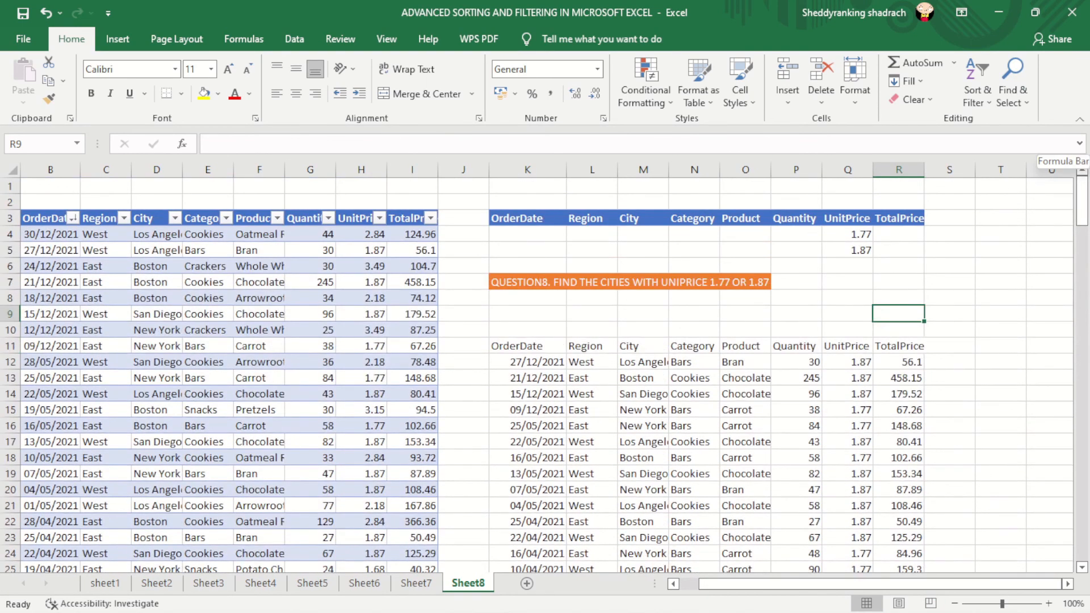